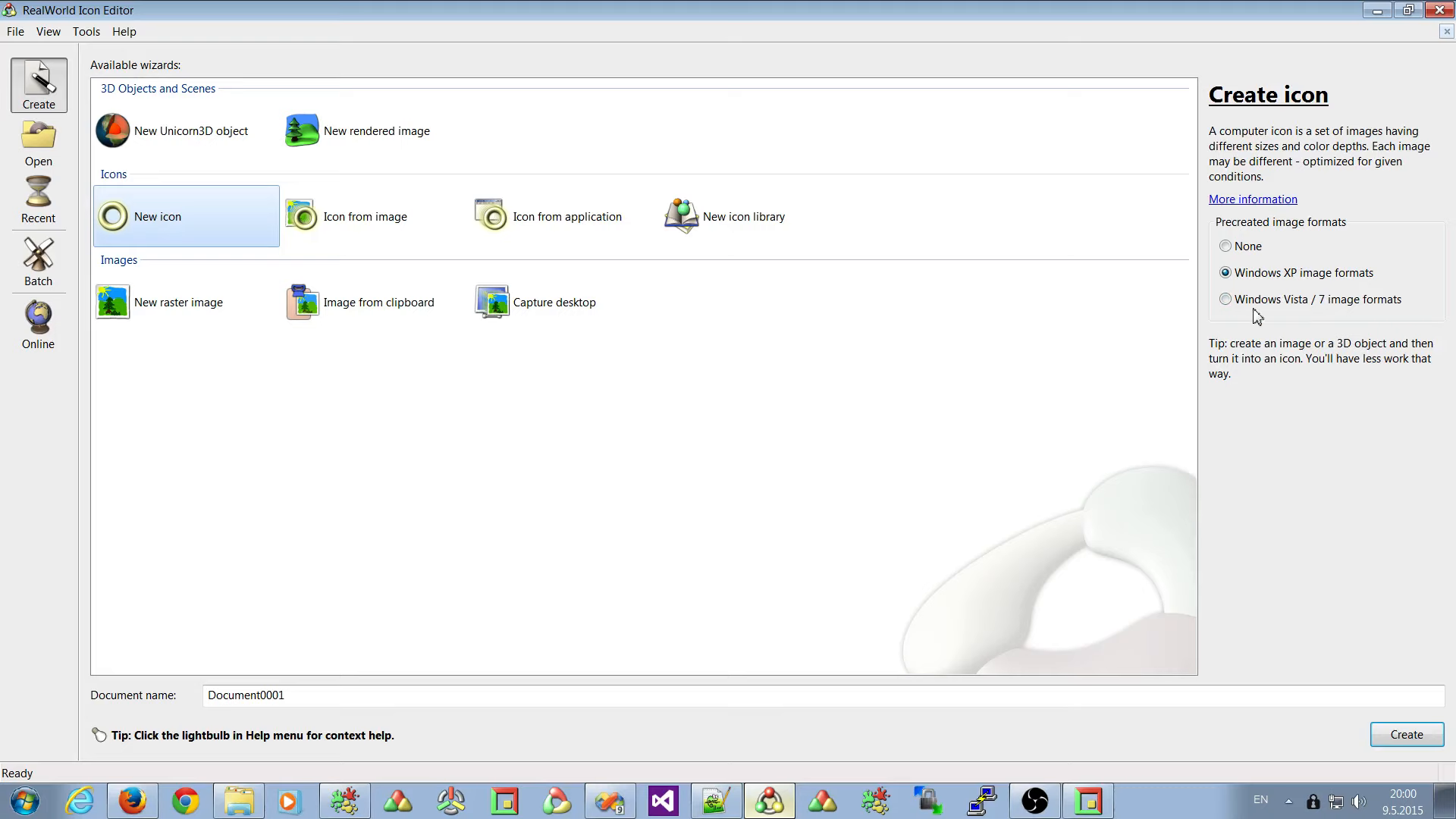
Switch to the newer RealWorld Icon Editor window and create a new Windows 7 icon.
left_click(1088, 801)
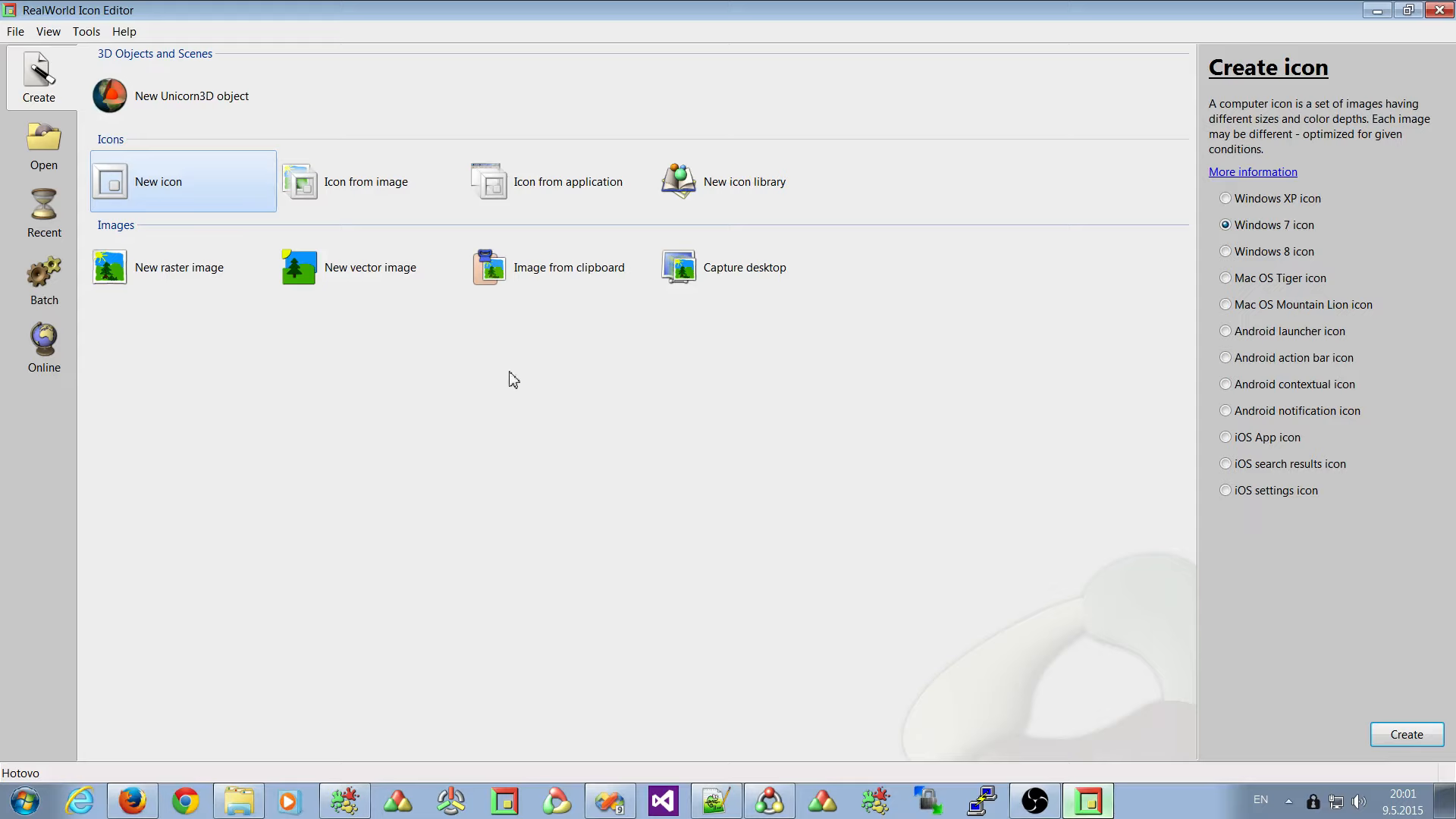
left_click(1404, 736)
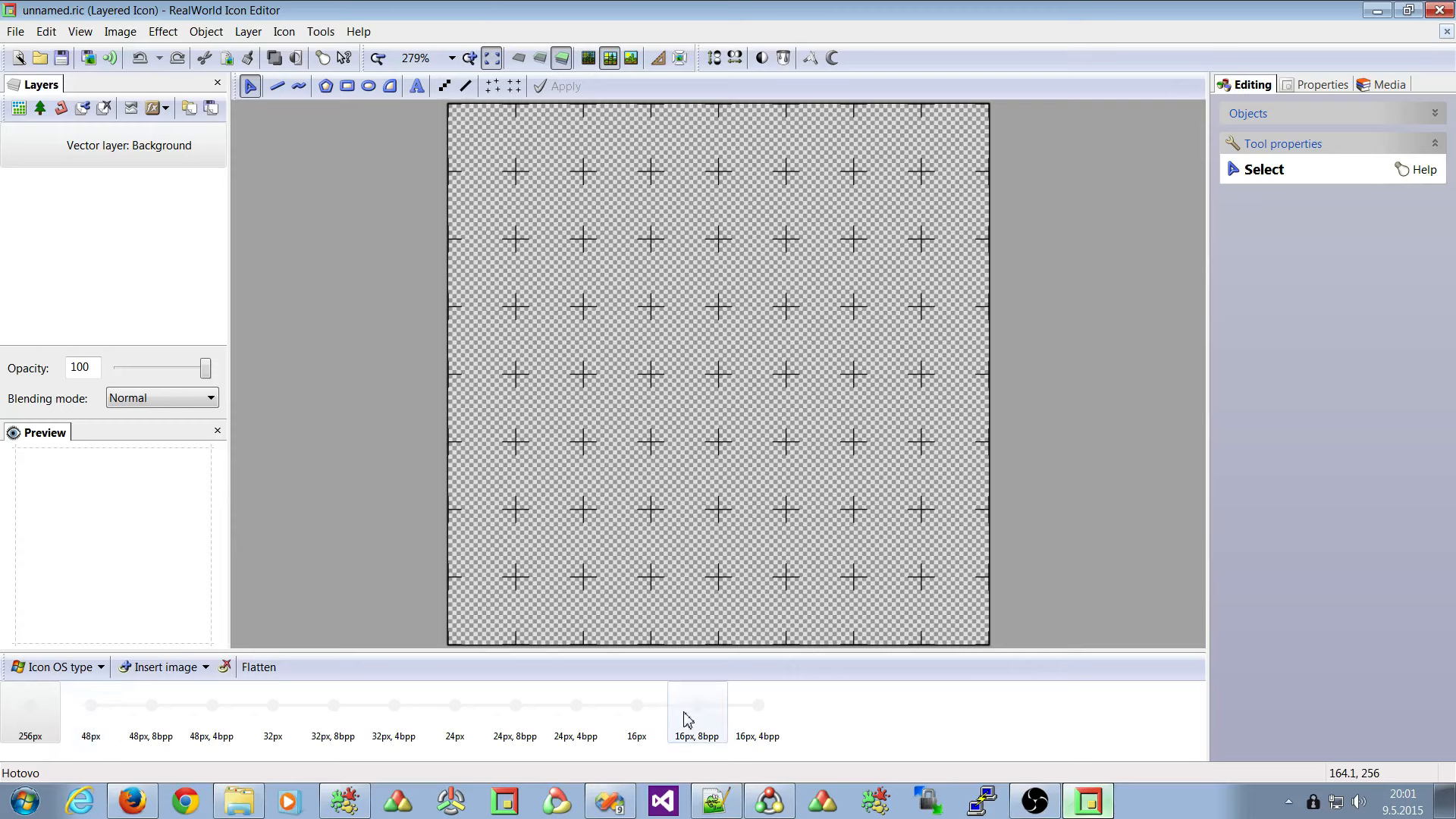
Examine the image list of the Windows XP format icon in the older RealWorld Icon Editor, and return to the layered icon.
left_click(771, 802)
double_click(152, 233)
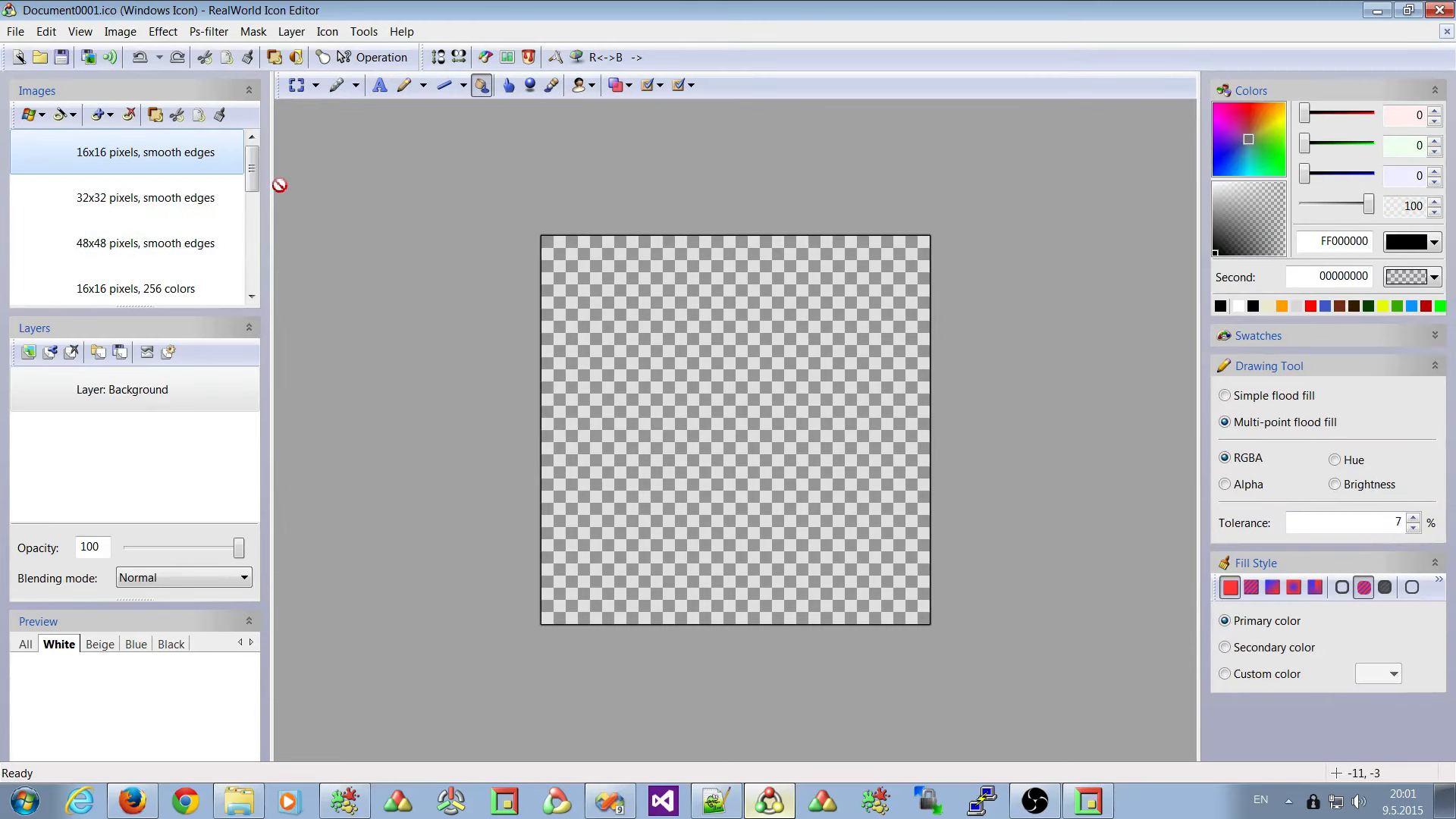
left_click(1110, 808)
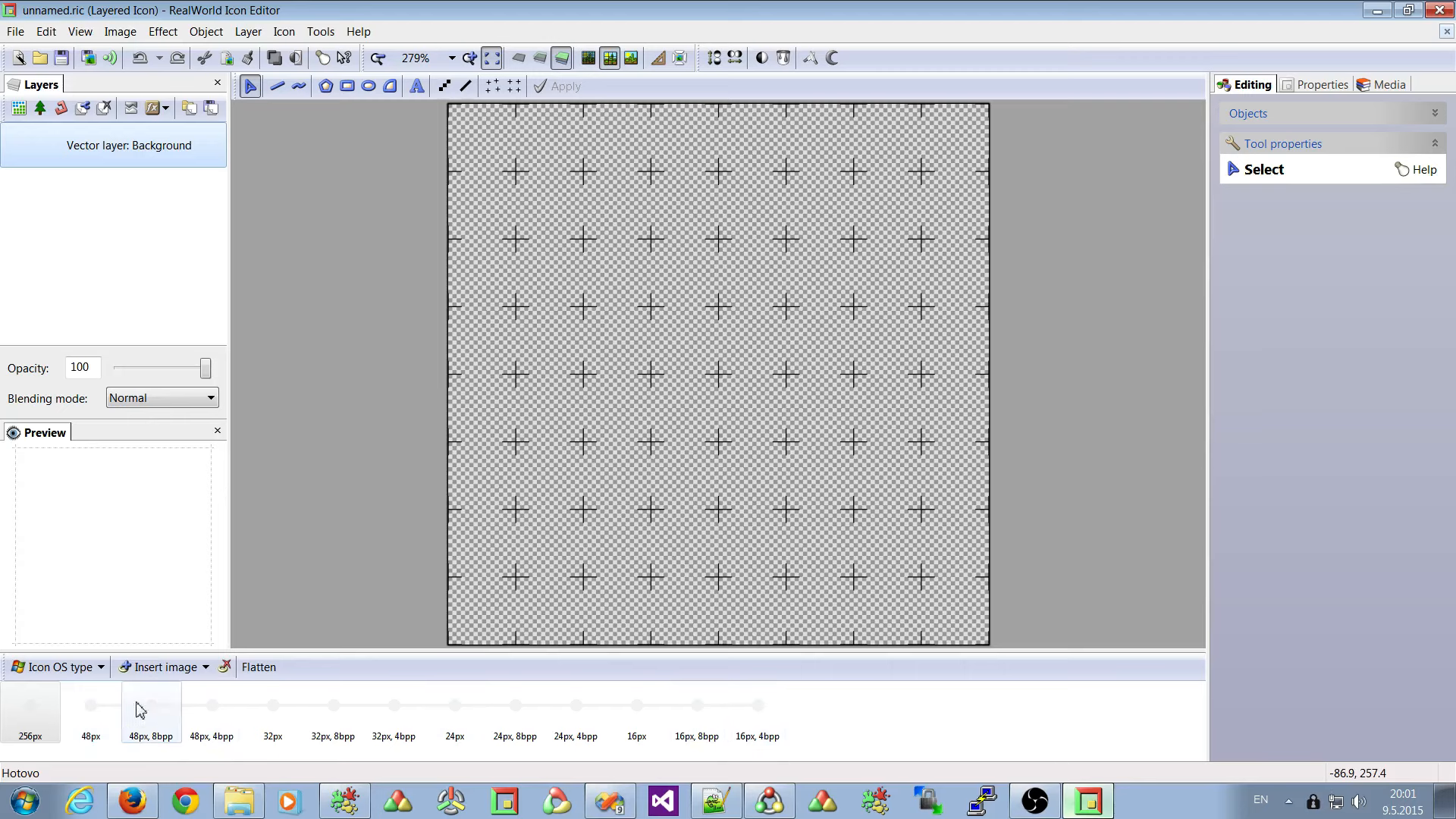
Link all the smaller images, from 48px through 16px, 4bpp, to the 256px image and make the 256px image current.
left_click(92, 715)
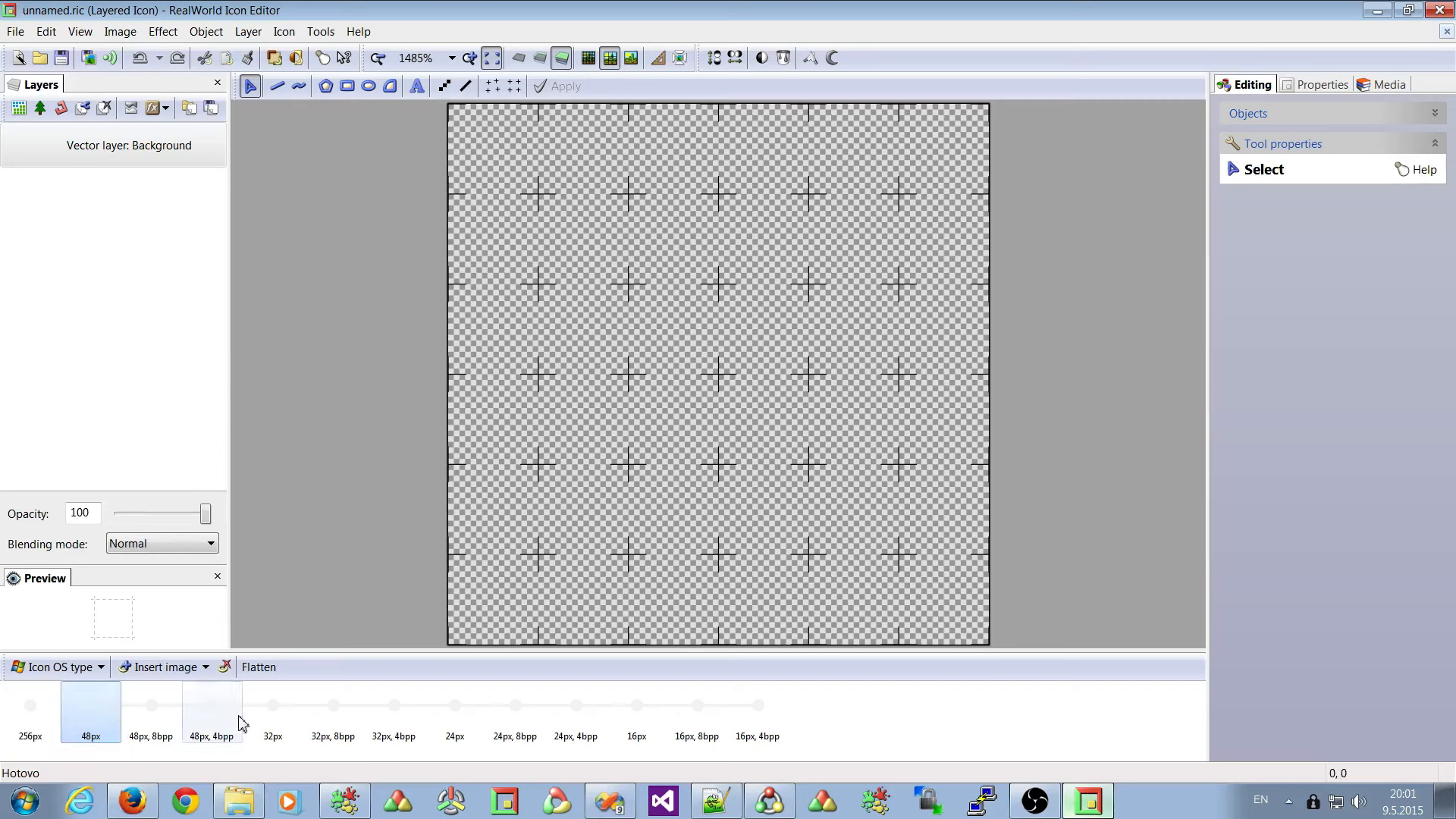
left_click(41, 718)
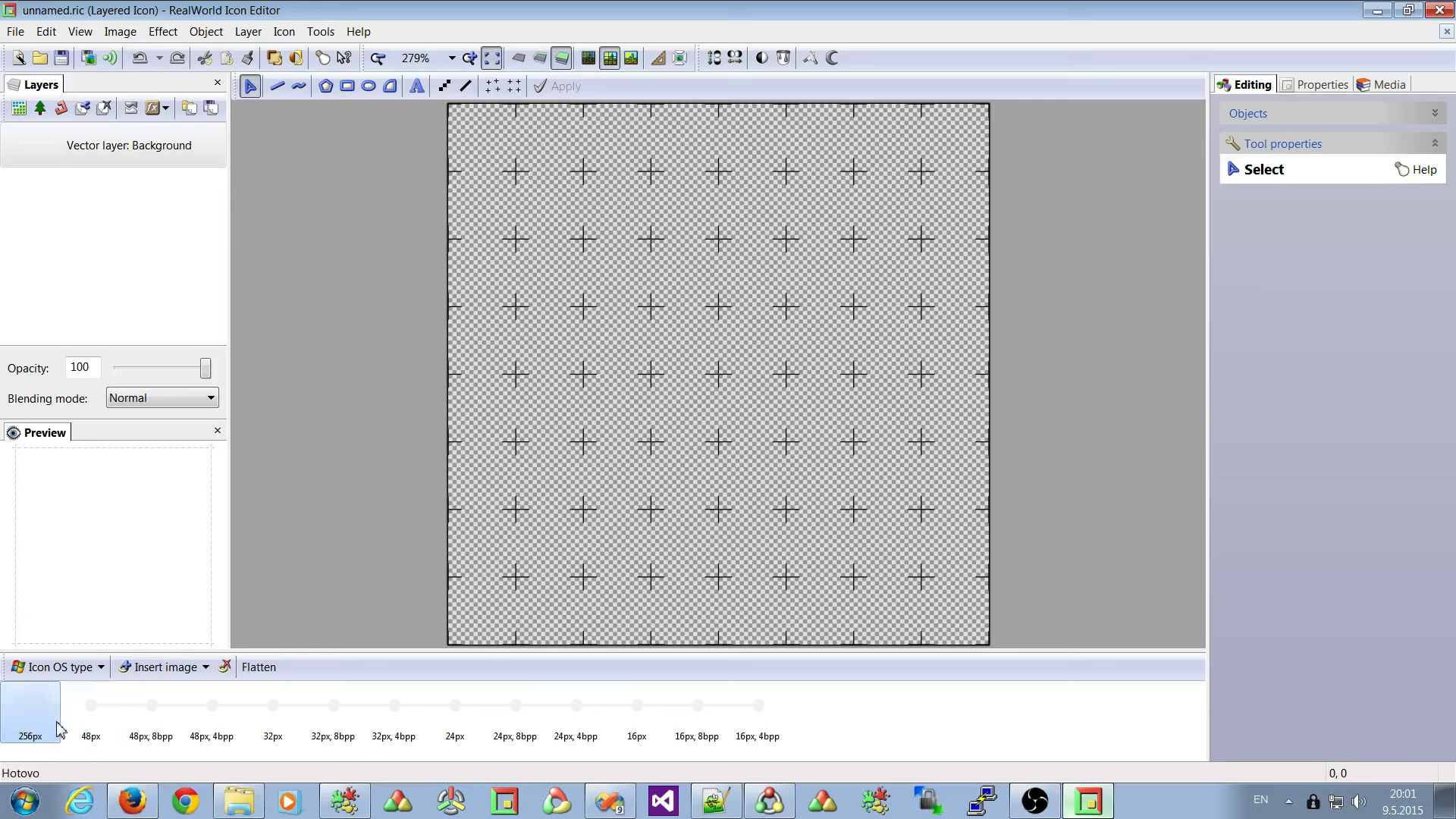
left_click(87, 722)
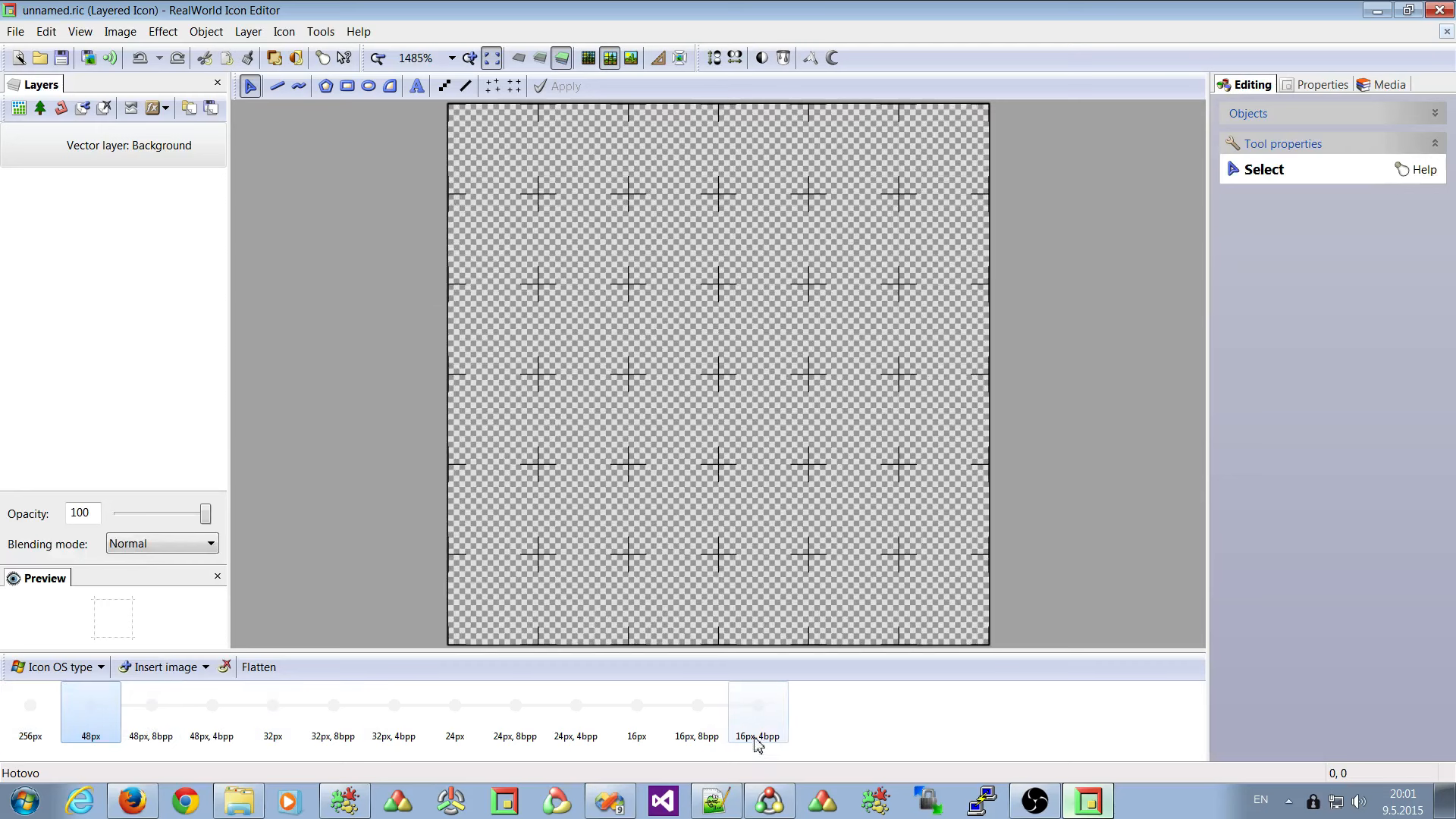
left_click(764, 714, "shift")
left_click_drag(765, 714, 33, 711)
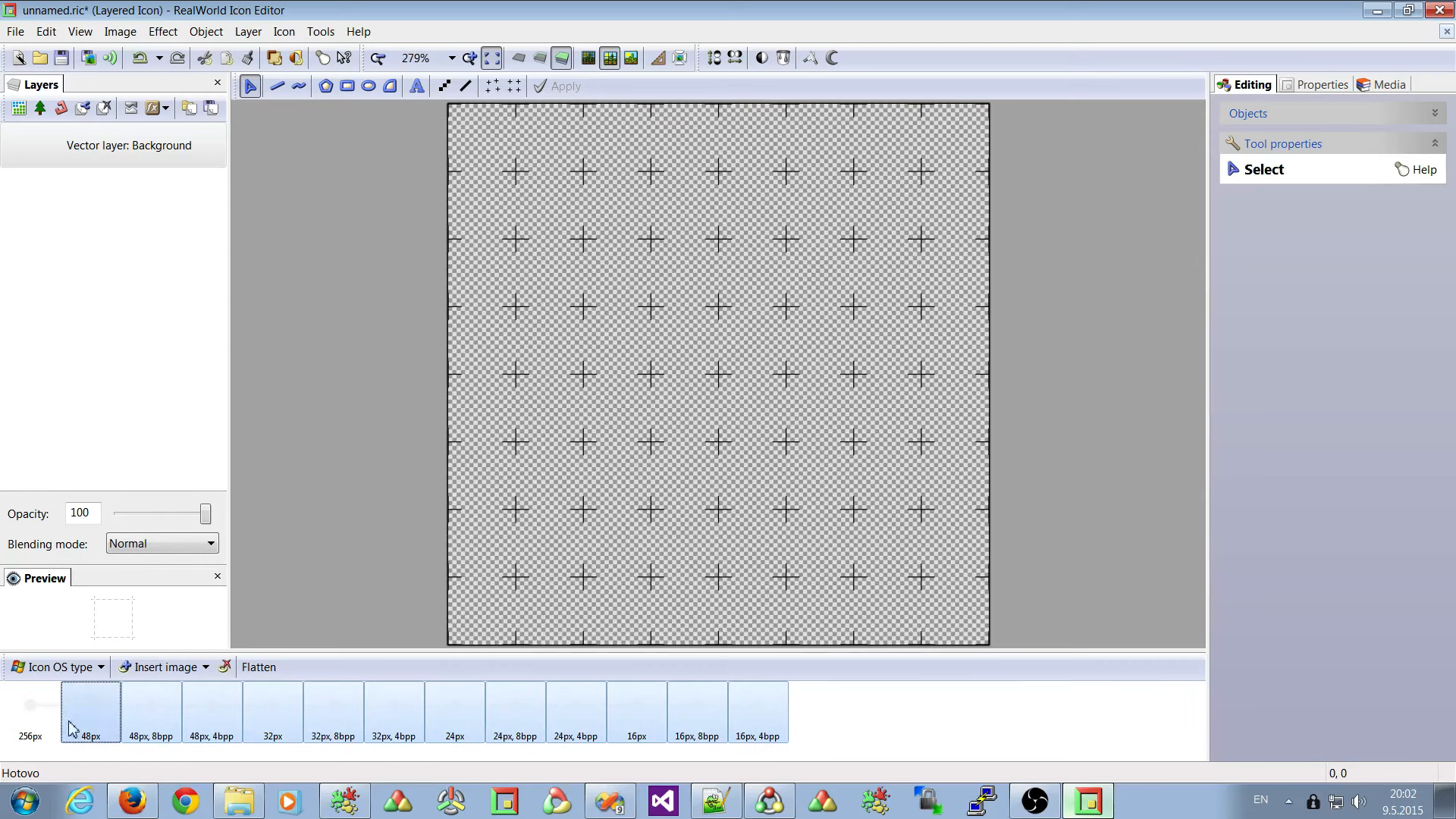
left_click(38, 708)
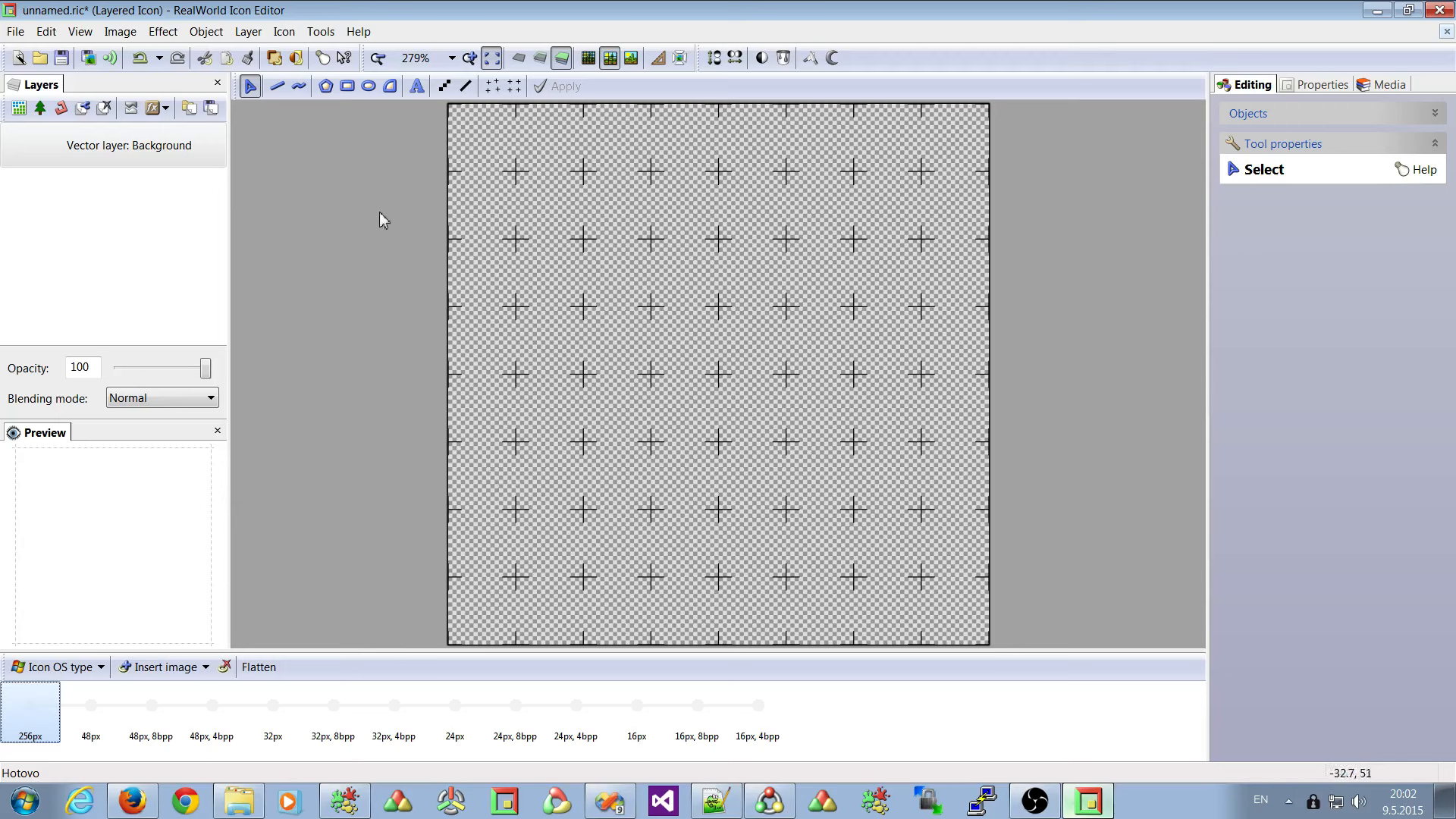
Start a cloud outline on the 256px image with the Shape tool, drawing its upper-left lobe and filling it white.
left_click(391, 87)
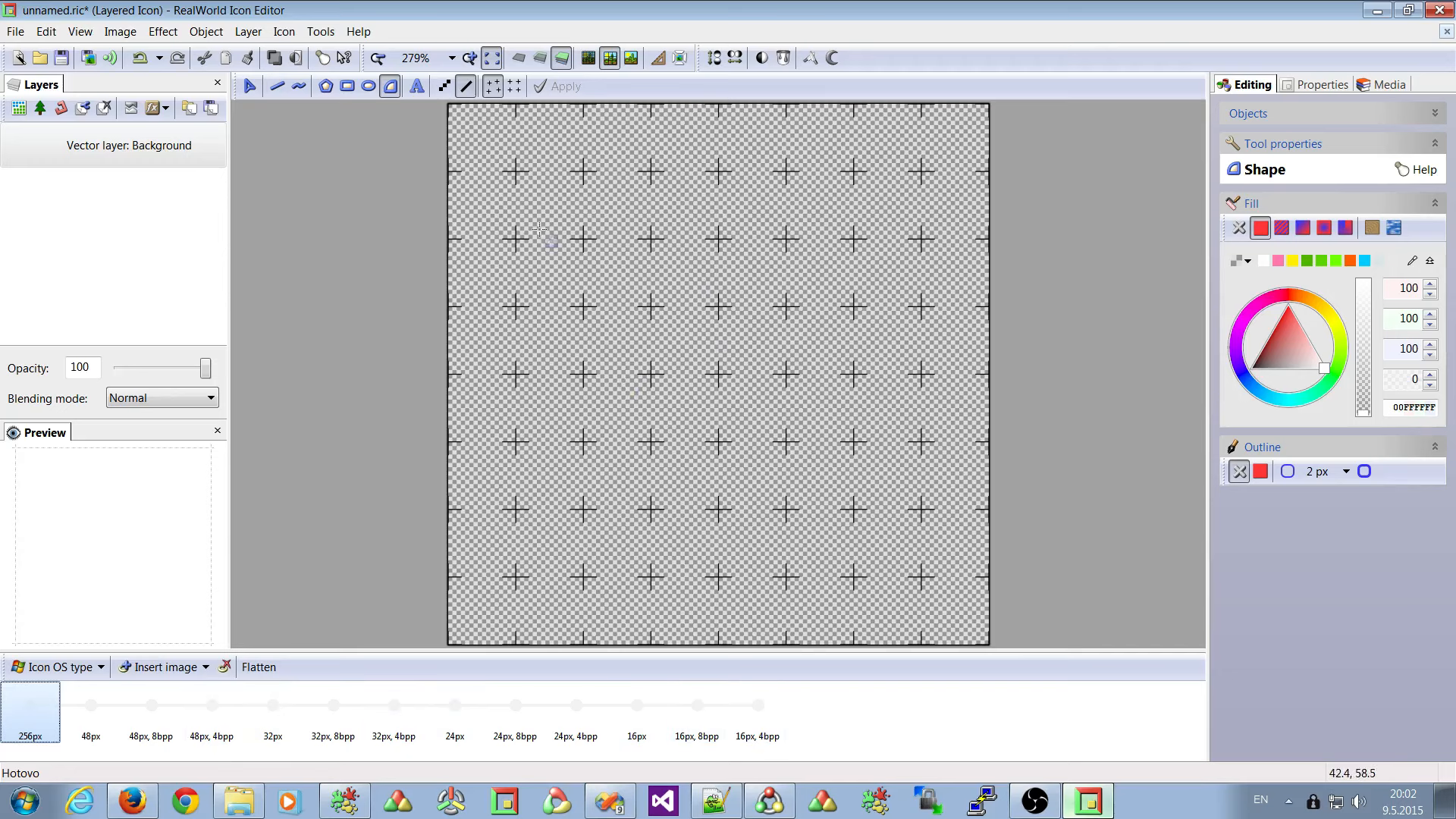
left_click(544, 320)
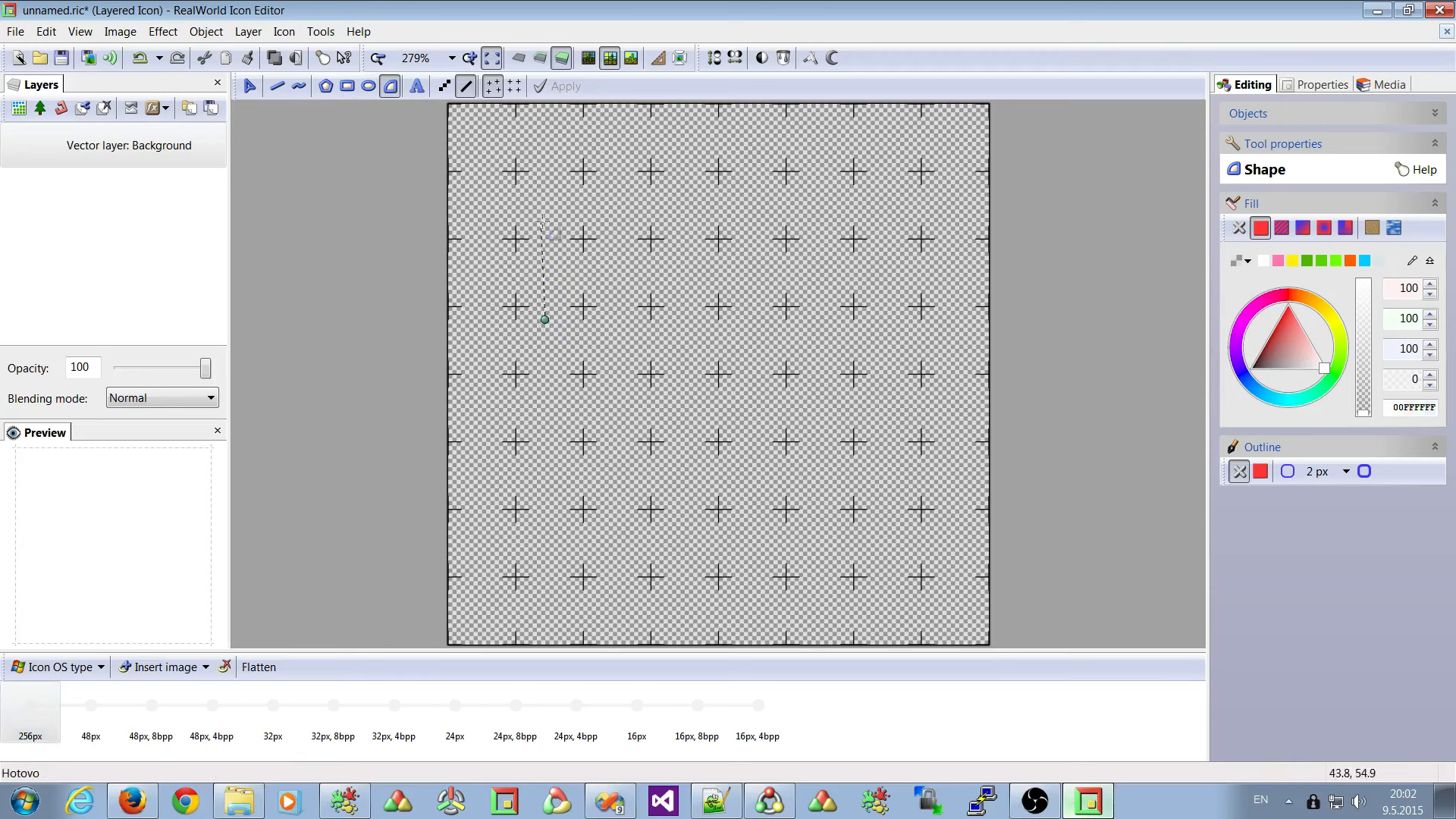
left_click_drag(527, 239, 556, 198)
left_click(636, 250)
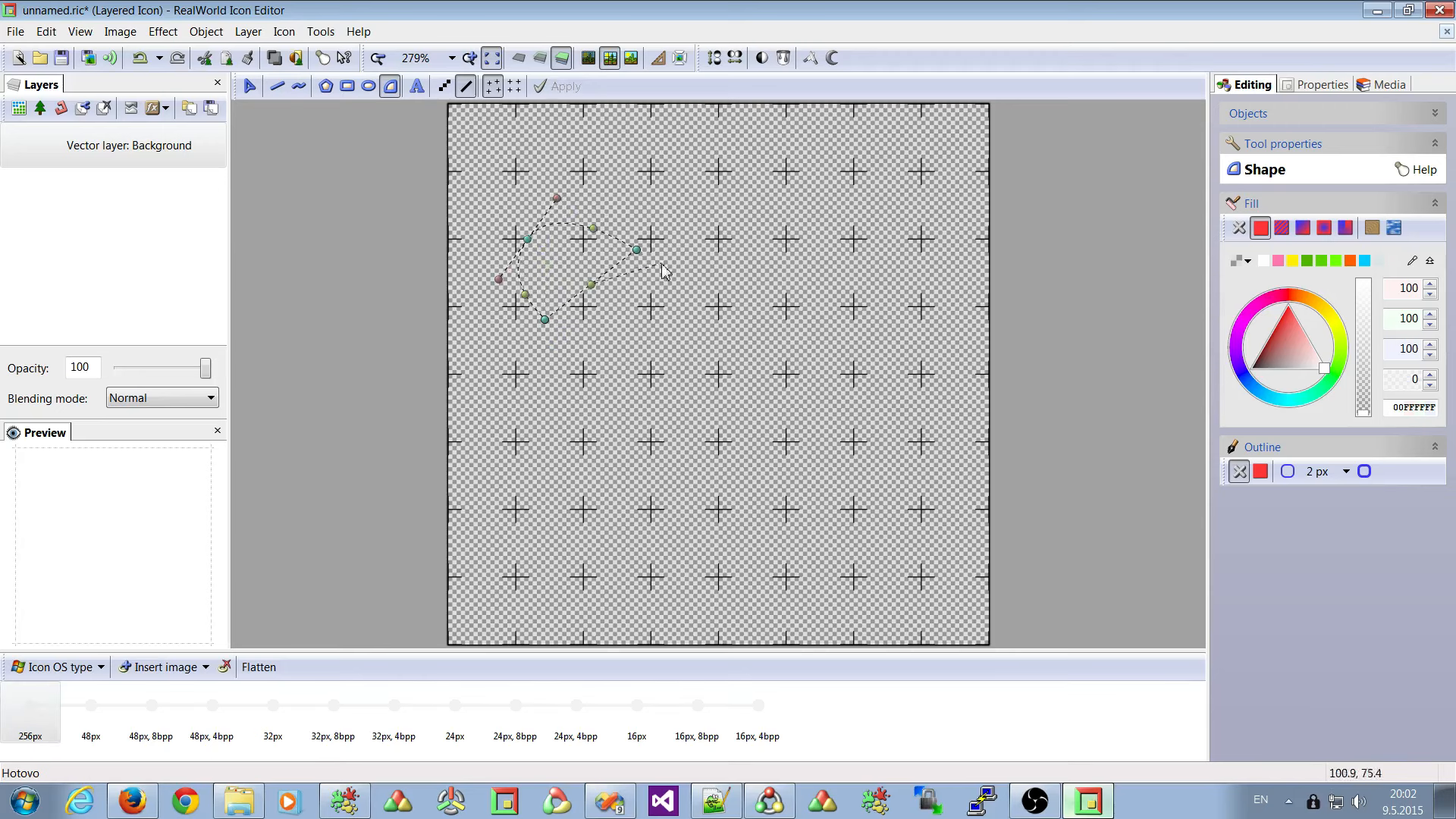
left_click(1263, 261)
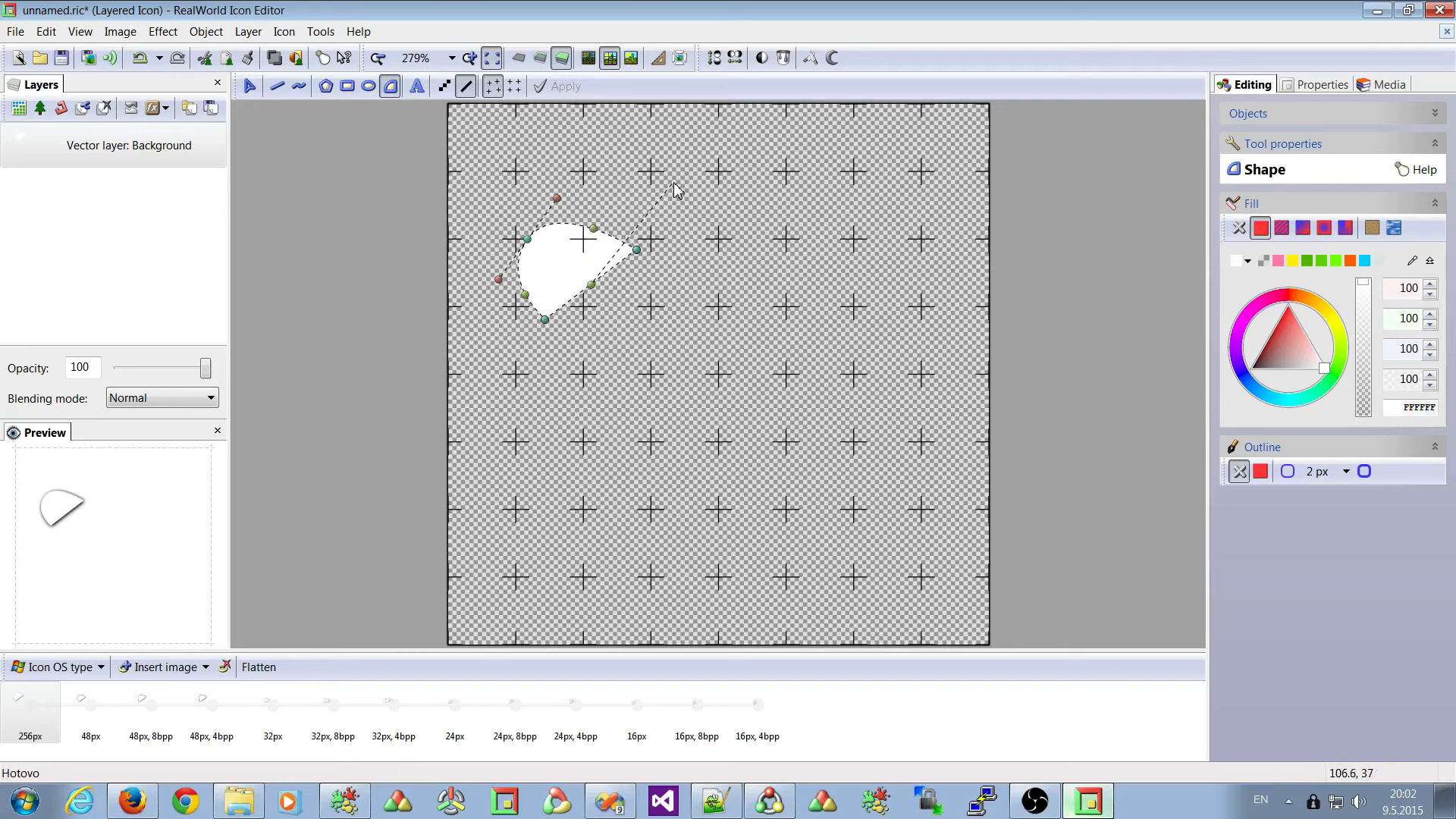
Extend the cloud outline with curved lobes along the top, upper right and lower right.
left_click_drag(674, 182, 734, 182)
left_click(773, 252)
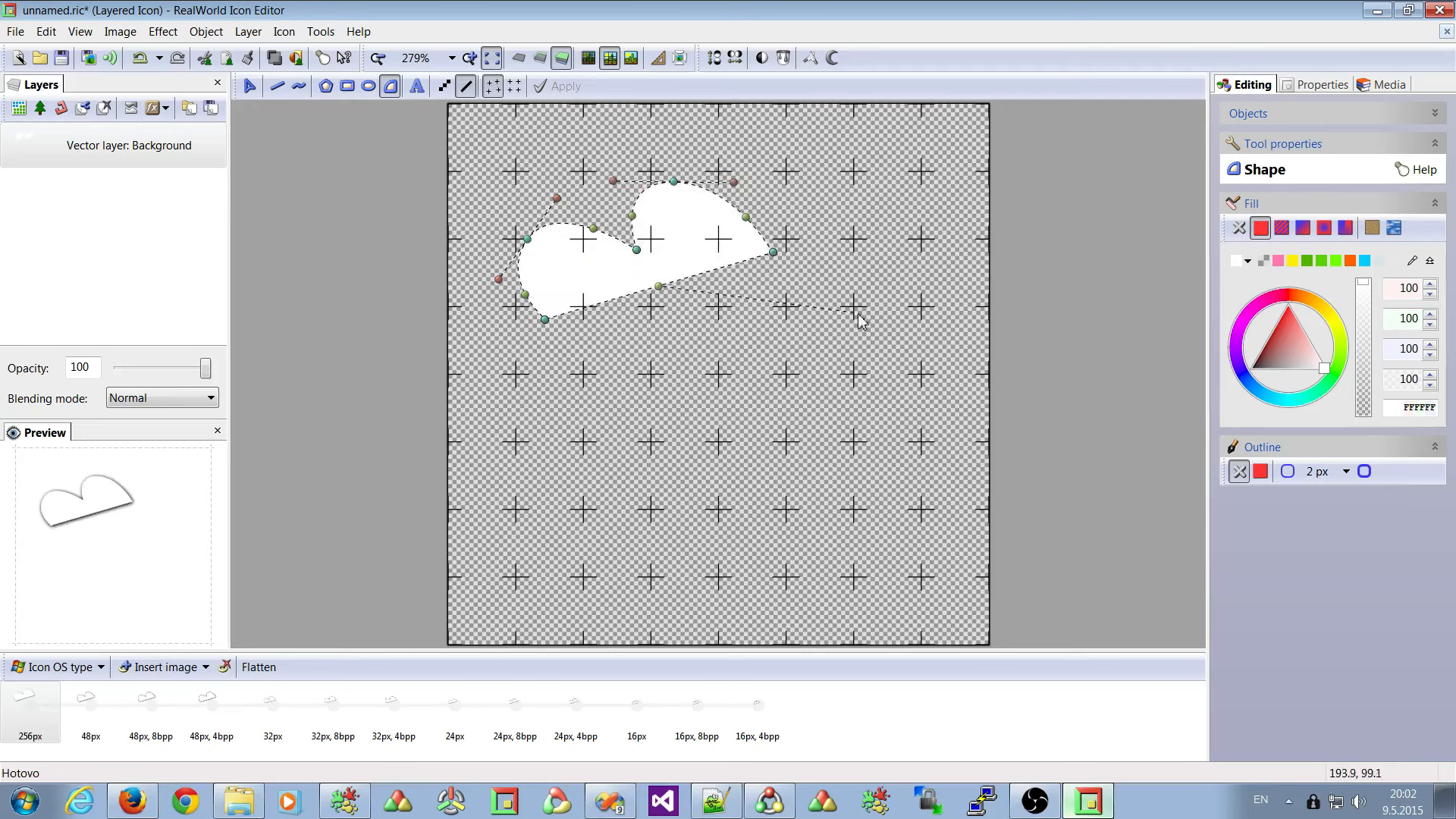
left_click_drag(877, 219, 921, 269)
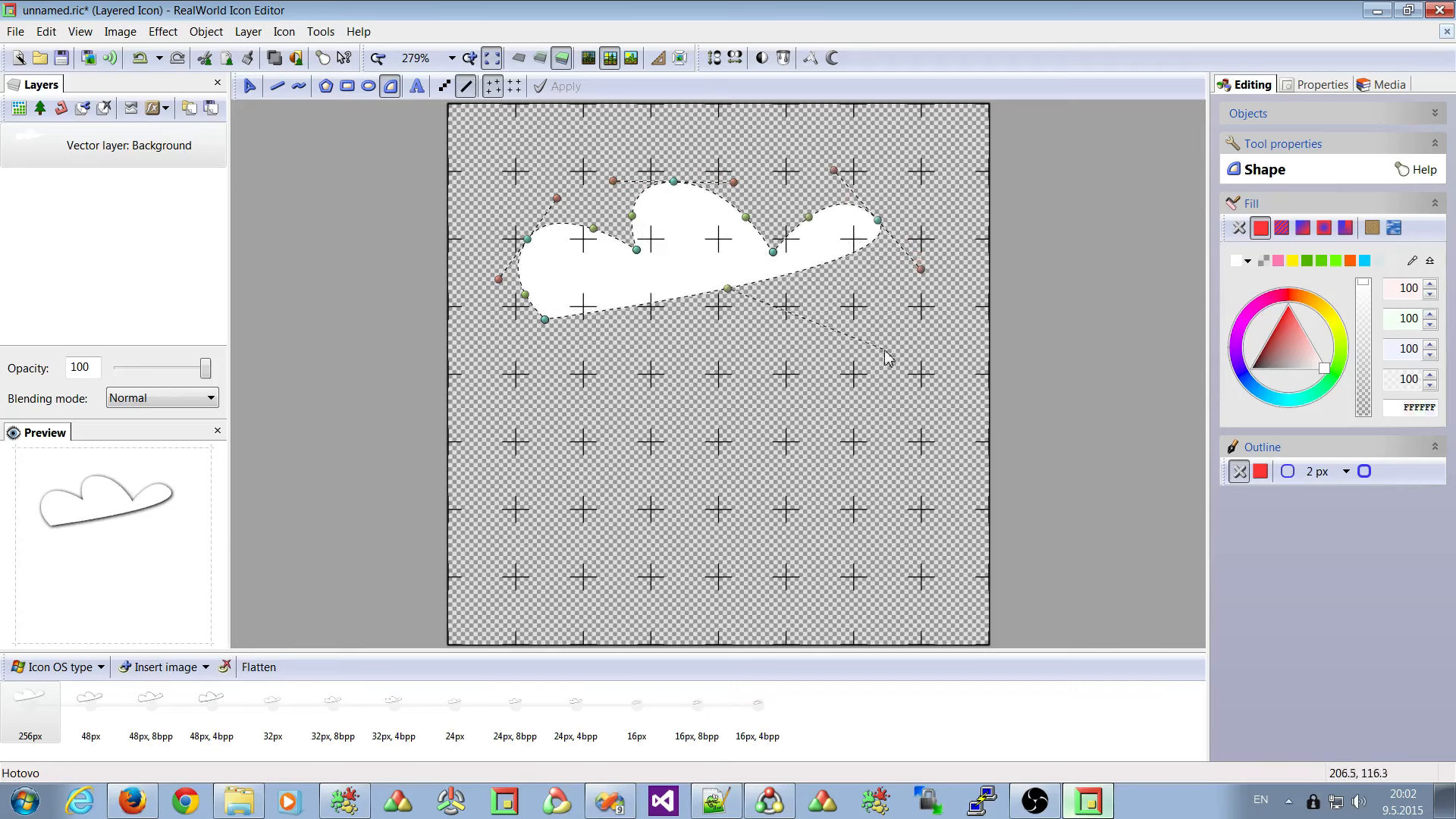
left_click_drag(875, 347, 895, 391)
left_click_drag(903, 453, 862, 503)
left_click_drag(777, 460, 825, 475)
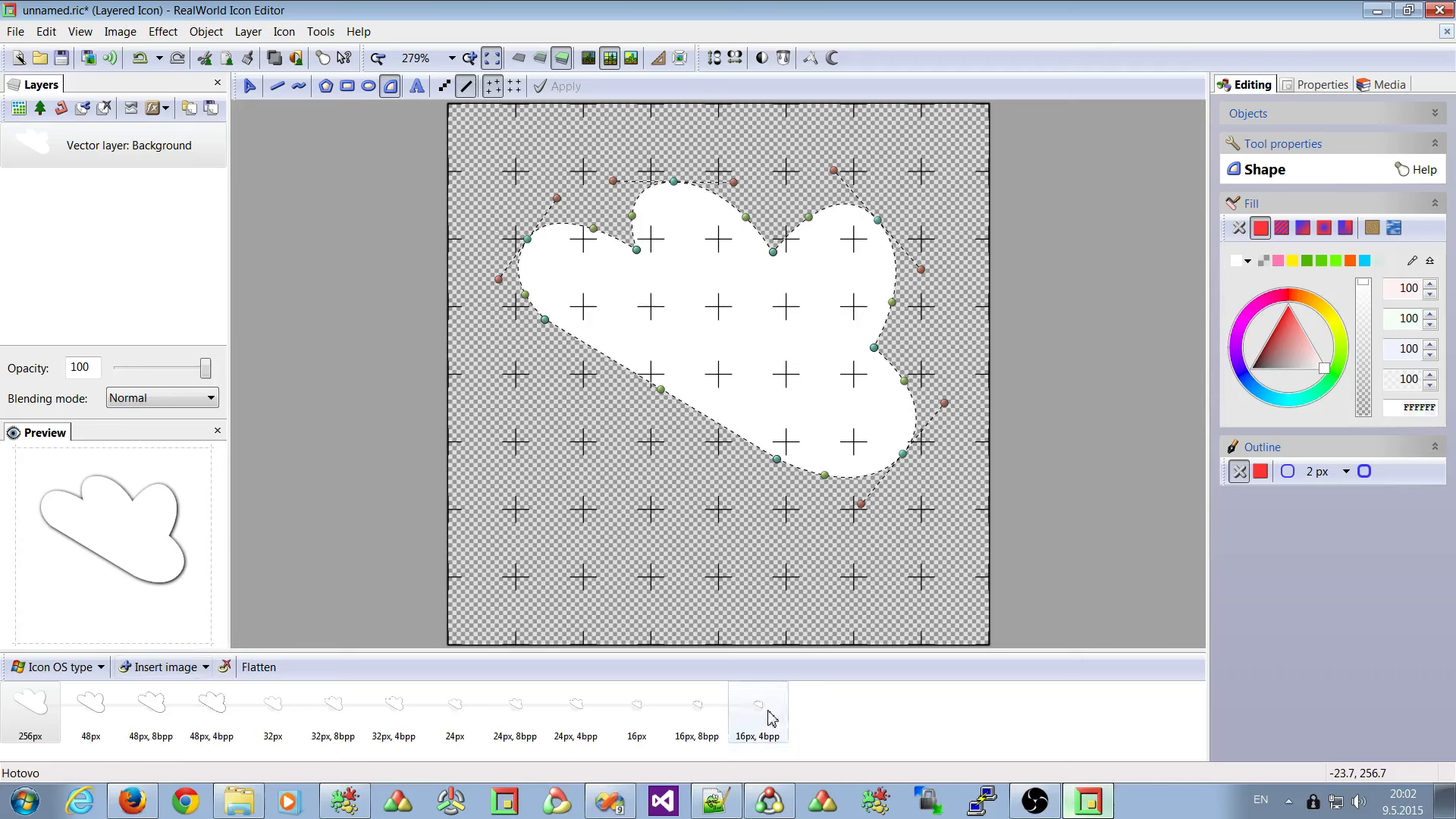
Complete the cloud outline with two curved lobes along the bottom and one on the left side.
left_click(776, 430)
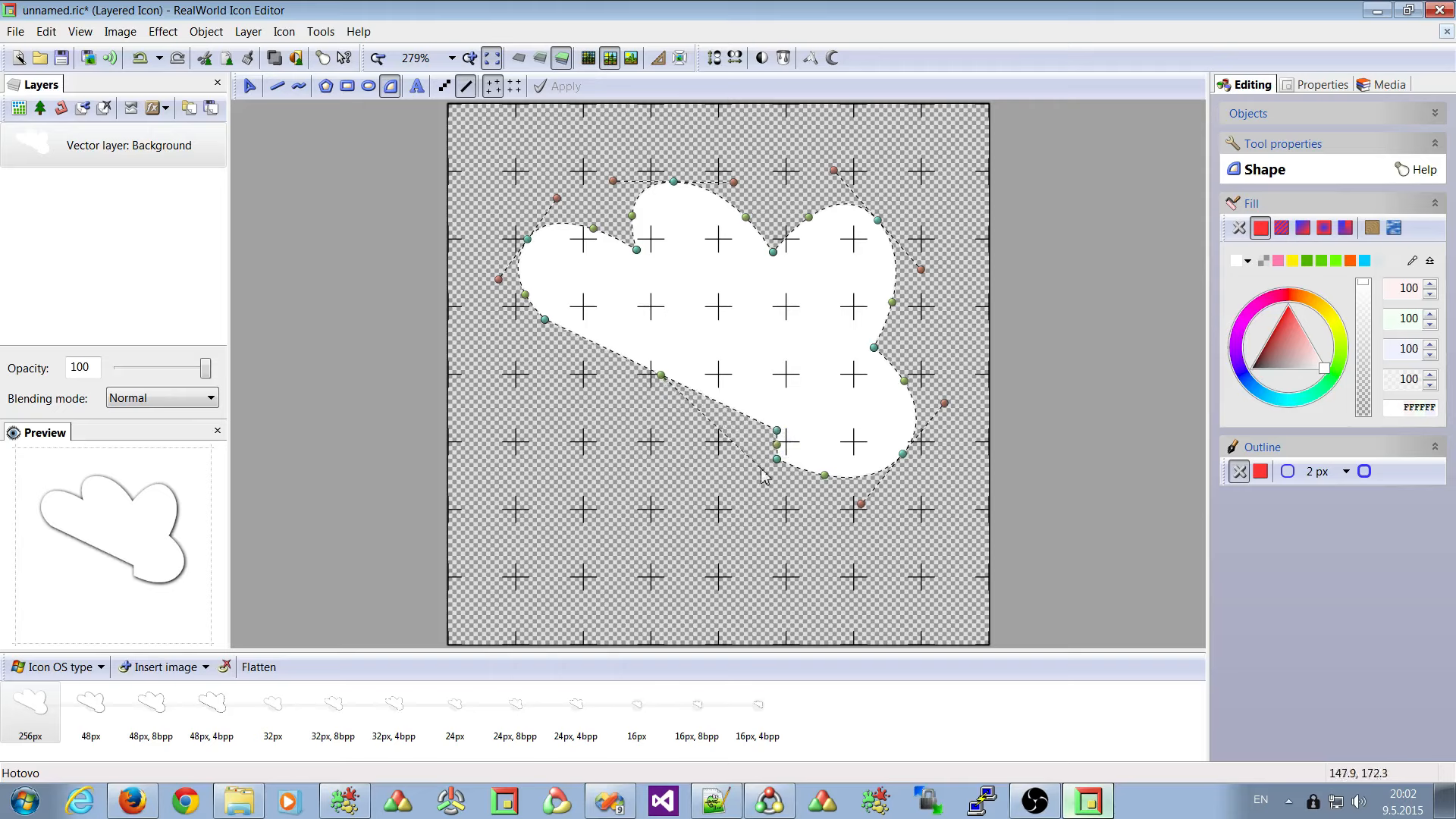
left_click_drag(776, 430, 742, 546)
left_click(725, 522)
left_click_drag(586, 528, 524, 498)
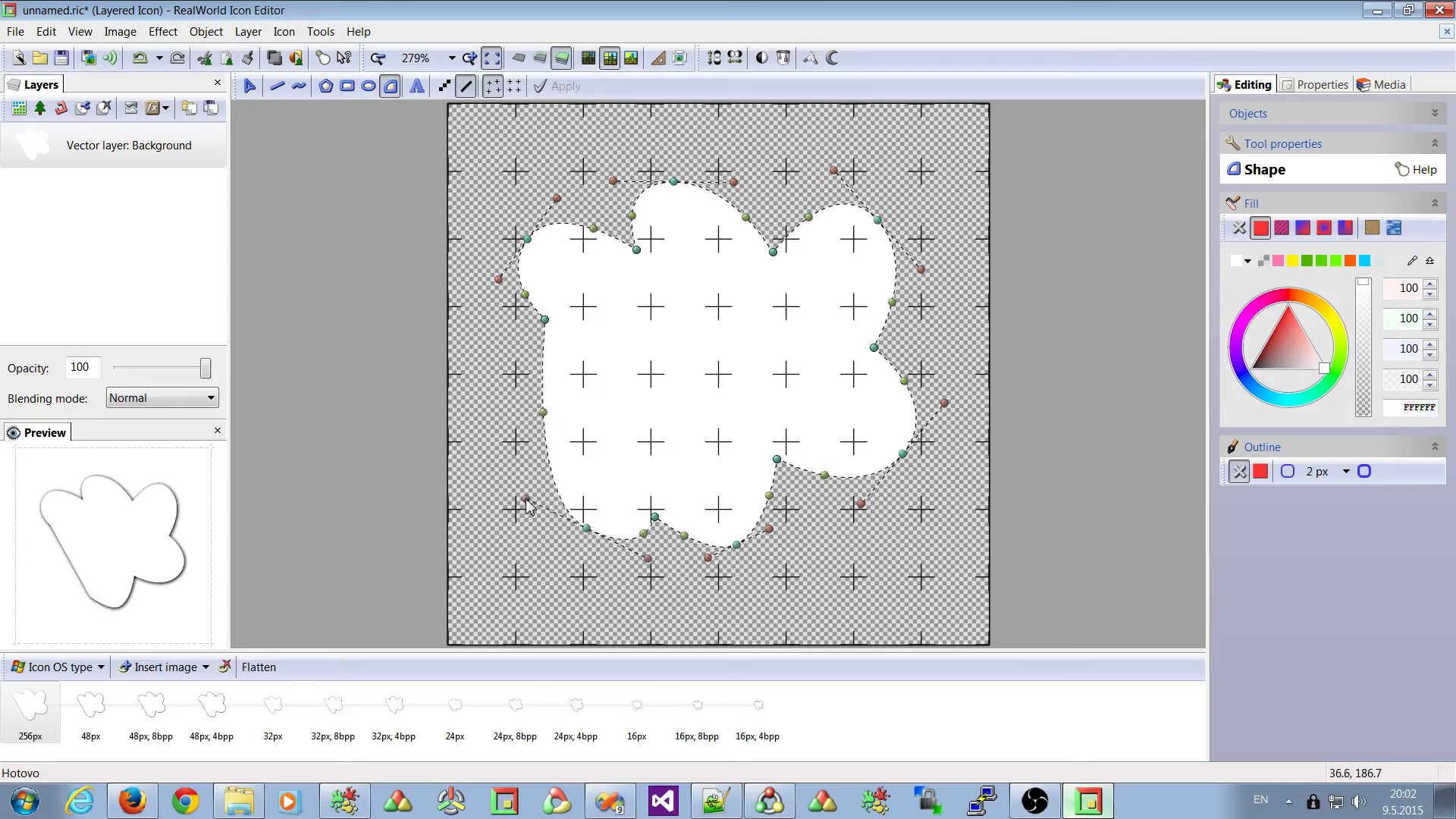
left_click(583, 439)
left_click_drag(490, 392, 481, 330)
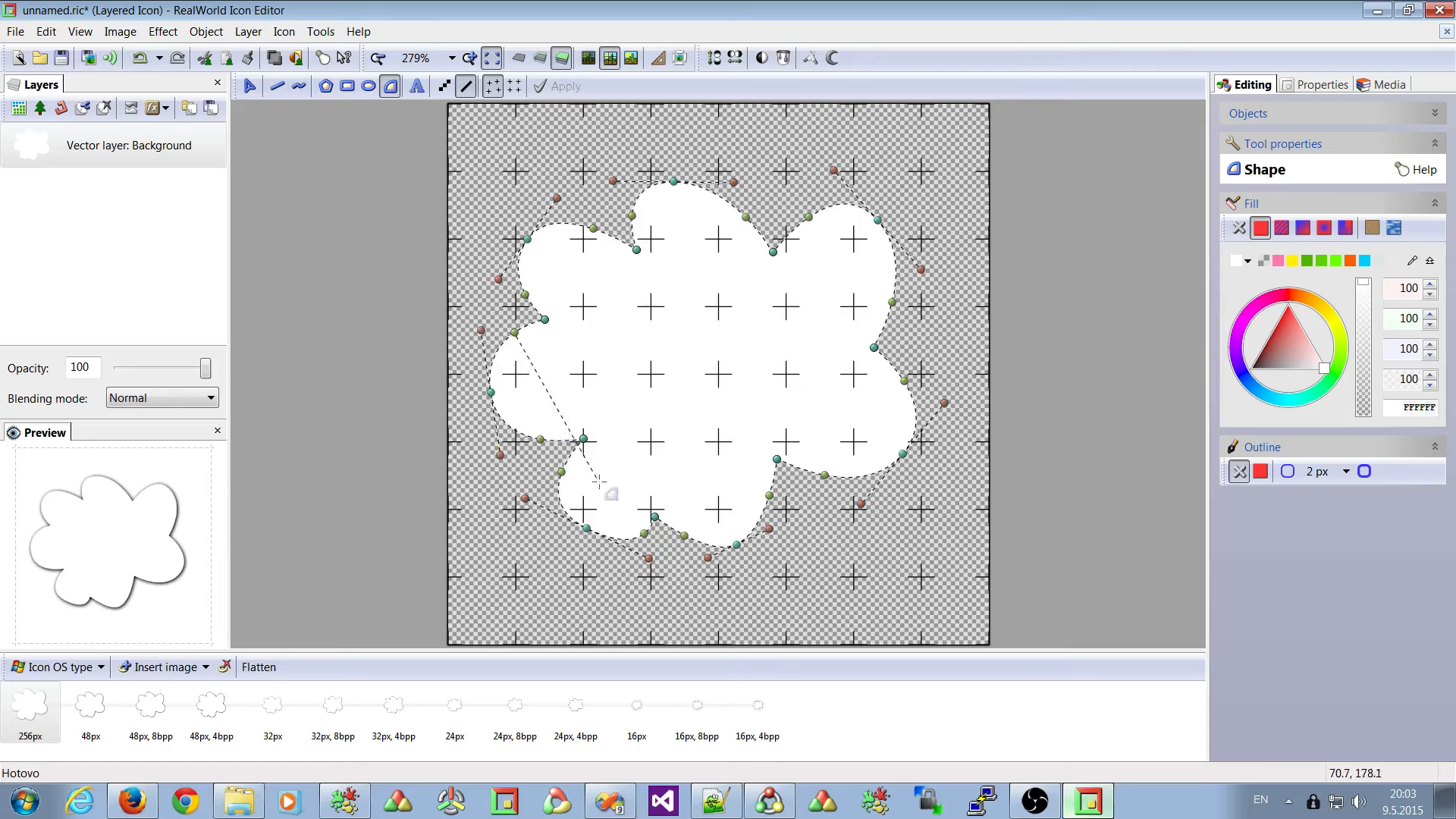
right_click(596, 331)
left_click(650, 342)
With the Select tool, shift the cloud's top lobe to the right and move the upper-left and left-side notches outward.
left_click(252, 88)
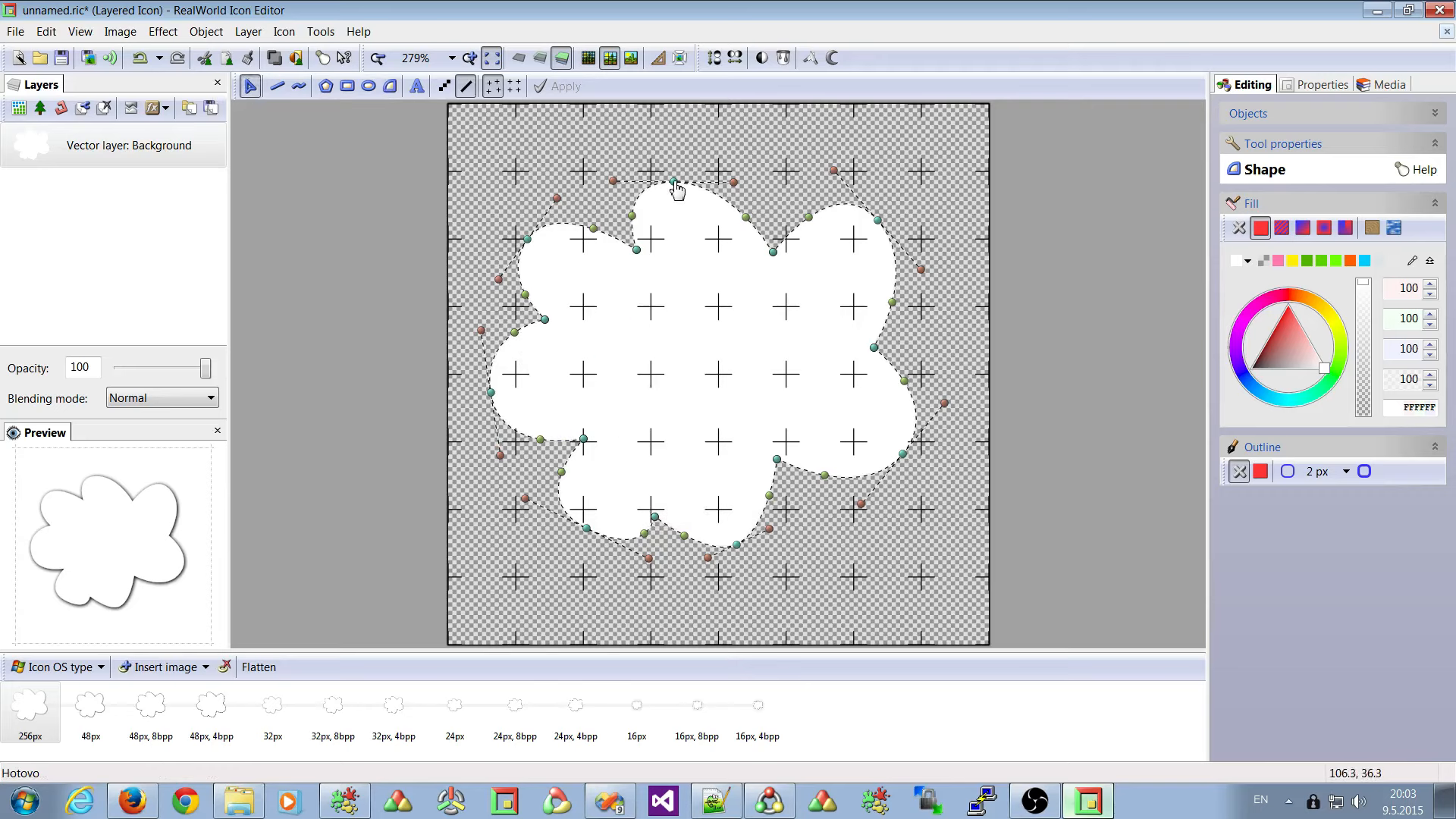
left_click_drag(674, 183, 726, 181)
left_click_drag(643, 258, 636, 239)
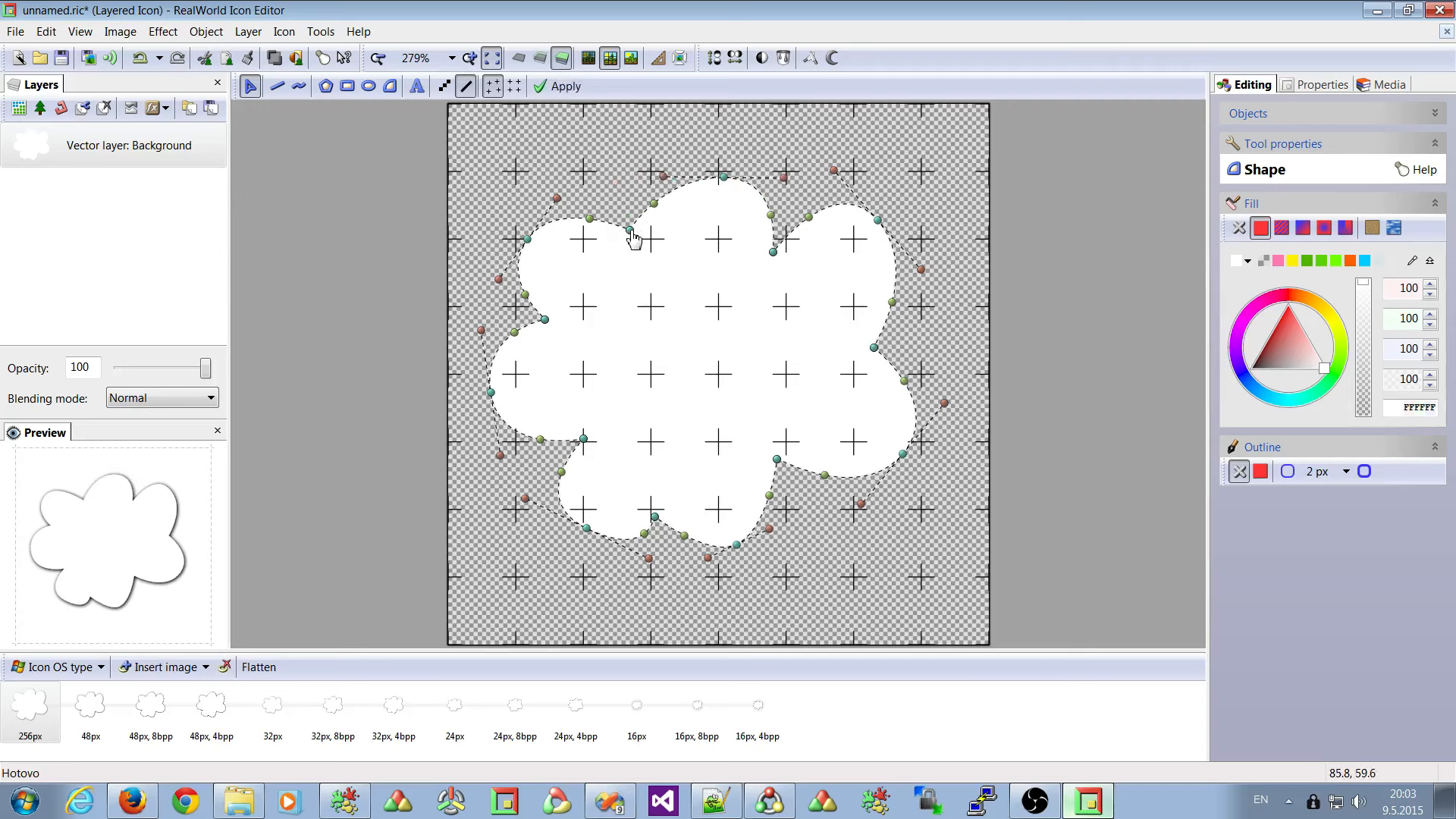
left_click_drag(550, 327, 525, 322)
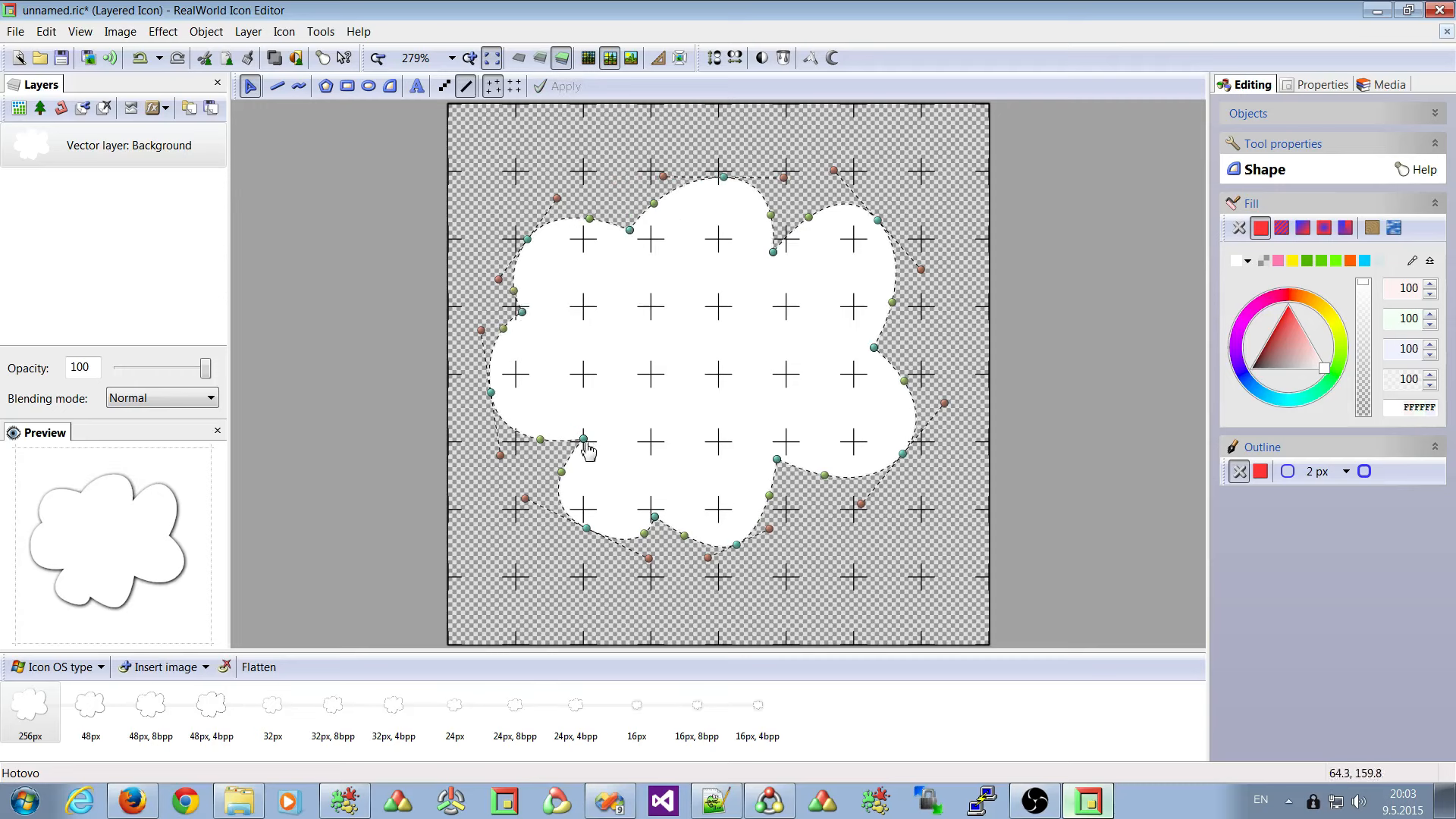
left_click_drag(584, 441, 558, 441)
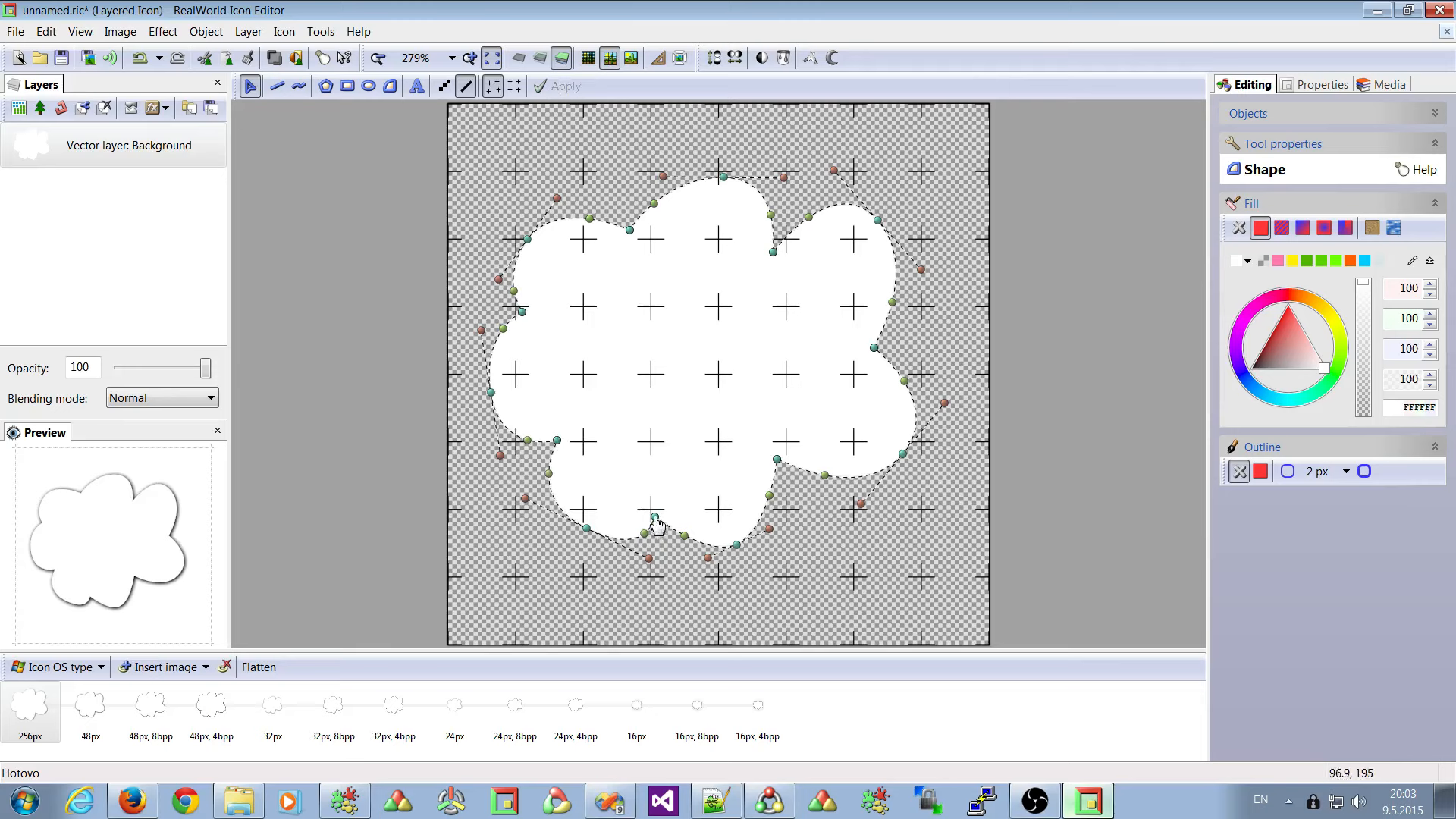
Reshape the cloud's lower half by moving both bottom notches, lowering the lower-right lobe and right notch, and adjusting the bottom lobe's curve.
left_click_drag(655, 522, 678, 520)
left_click_drag(778, 462, 808, 490)
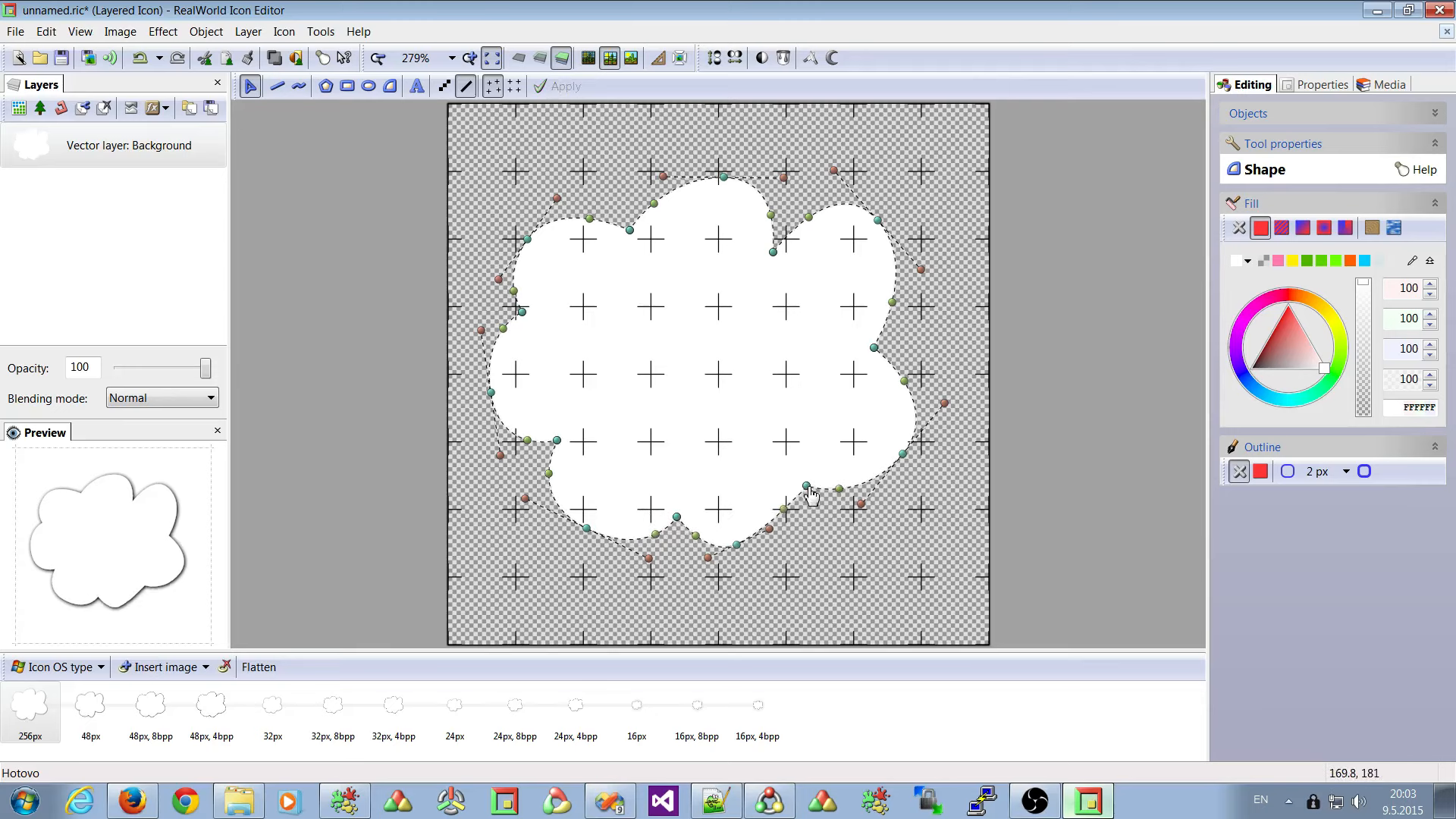
left_click_drag(902, 454, 905, 494)
left_click_drag(877, 355, 881, 372)
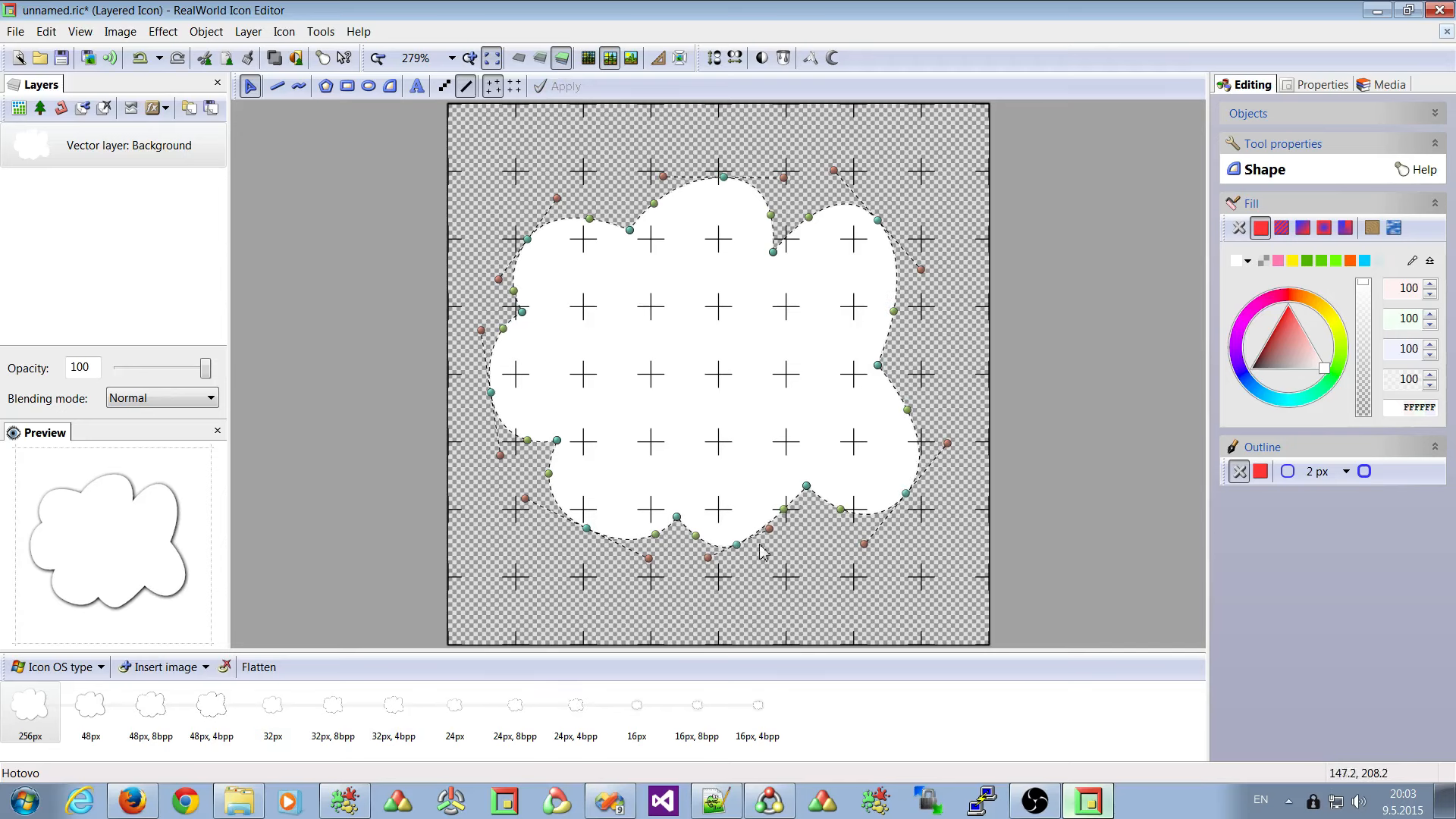
left_click_drag(769, 530, 744, 565)
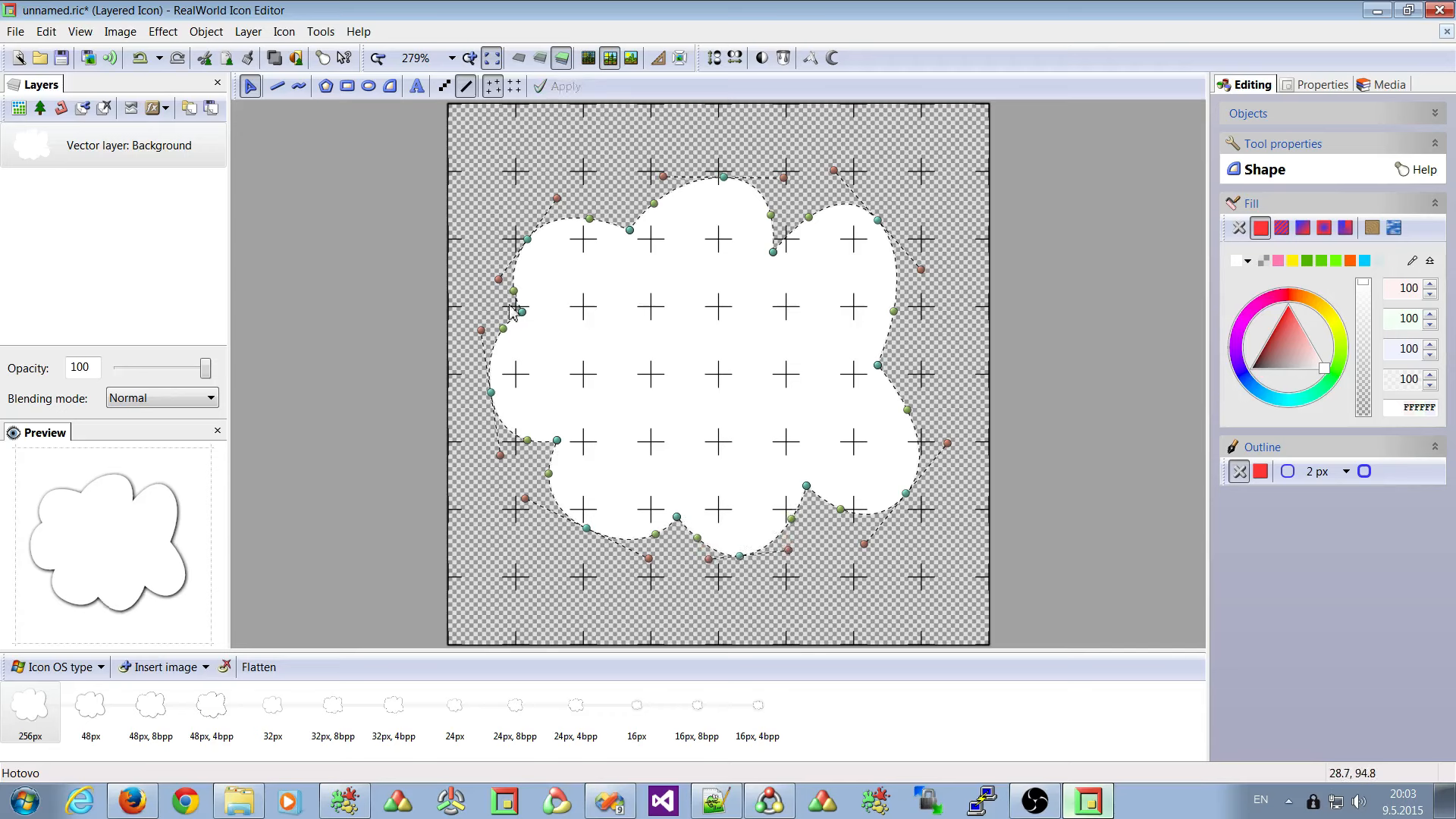
Even out the cloud outline by adjusting the left, top, right and lower-right notches and moving the upper-right lobe down and outward.
left_click_drag(525, 317, 539, 325)
left_click_drag(630, 232, 628, 220)
left_click_drag(770, 256, 788, 227)
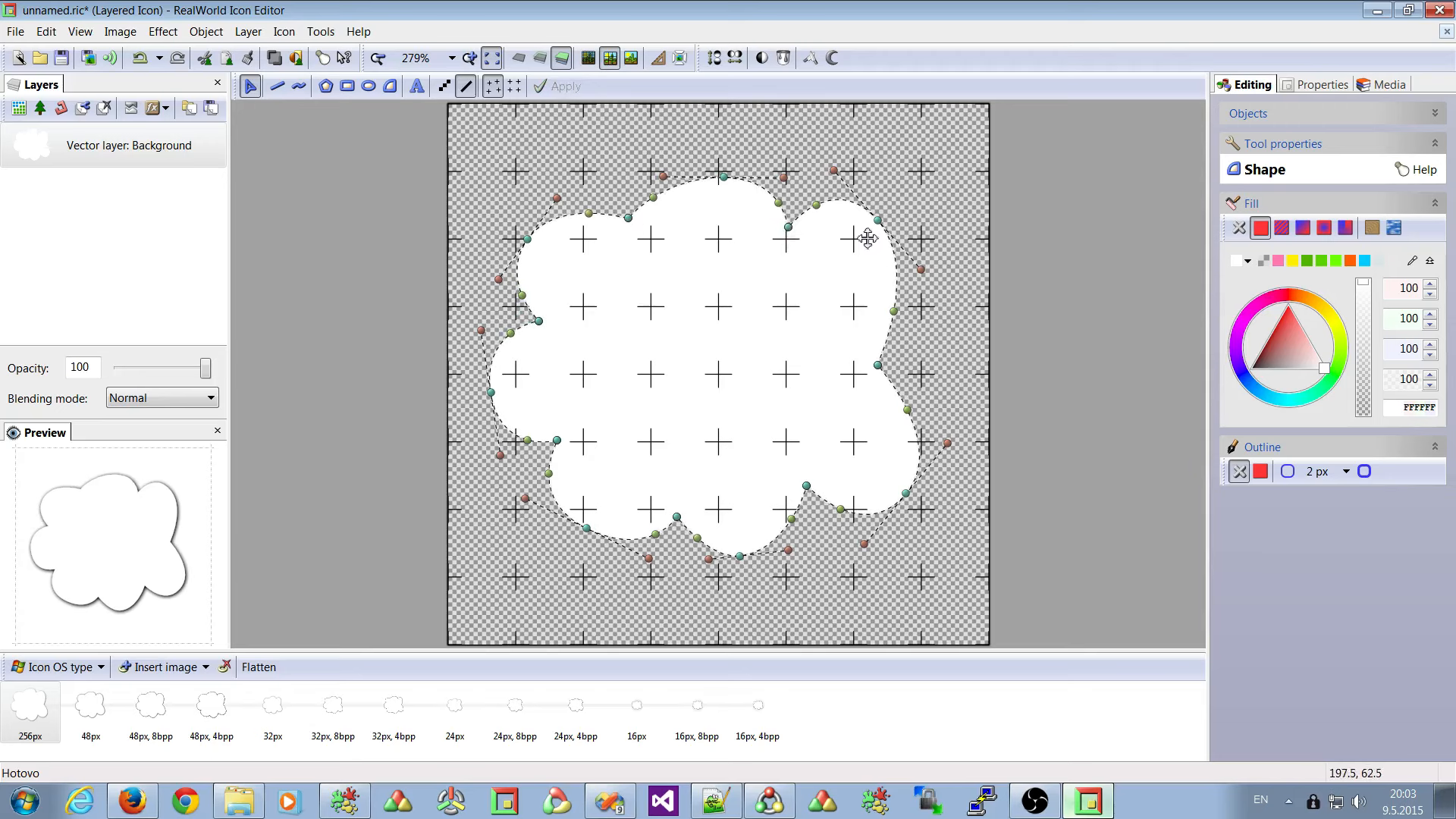
left_click_drag(878, 225, 893, 254)
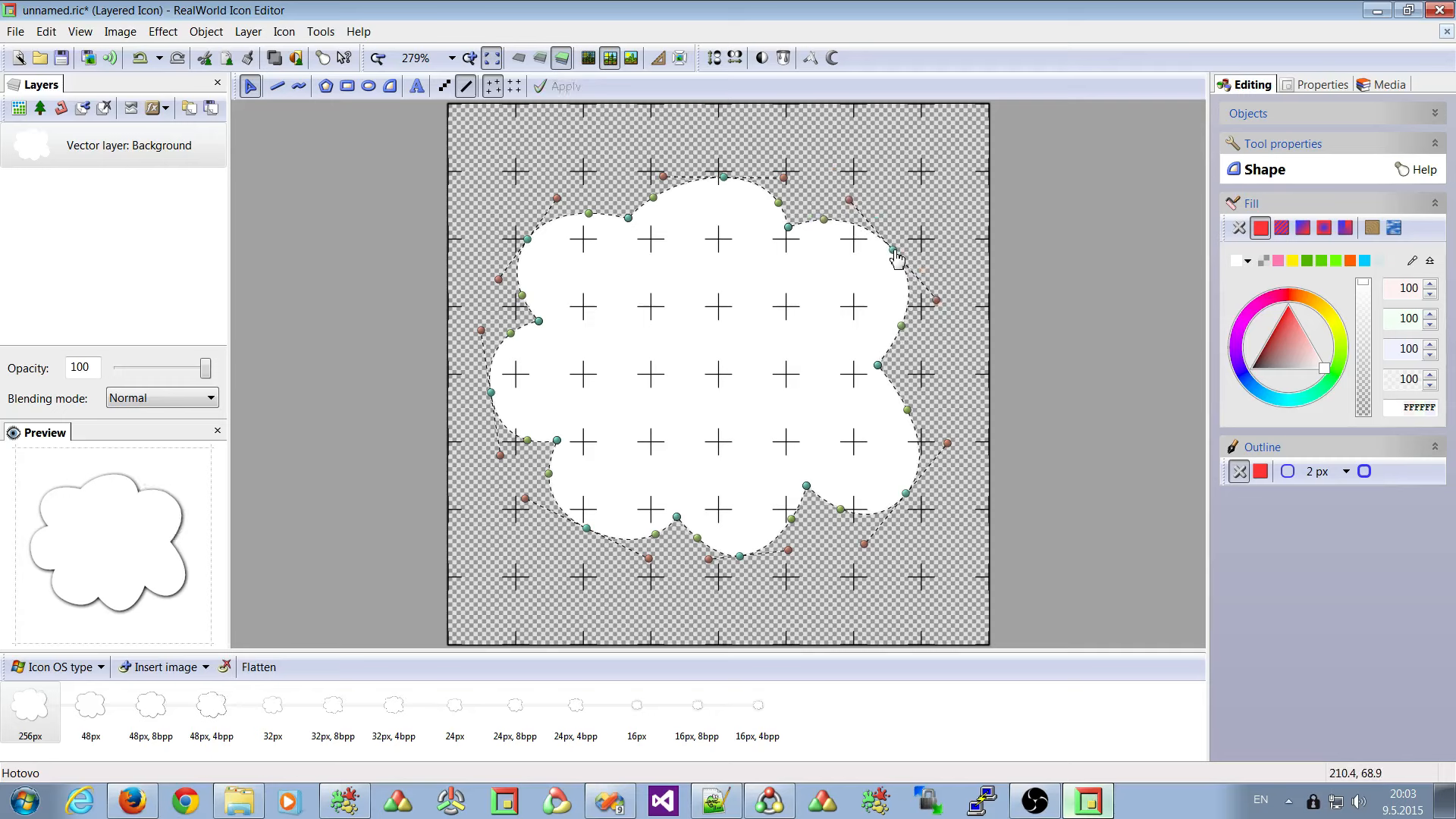
left_click_drag(878, 367, 889, 370)
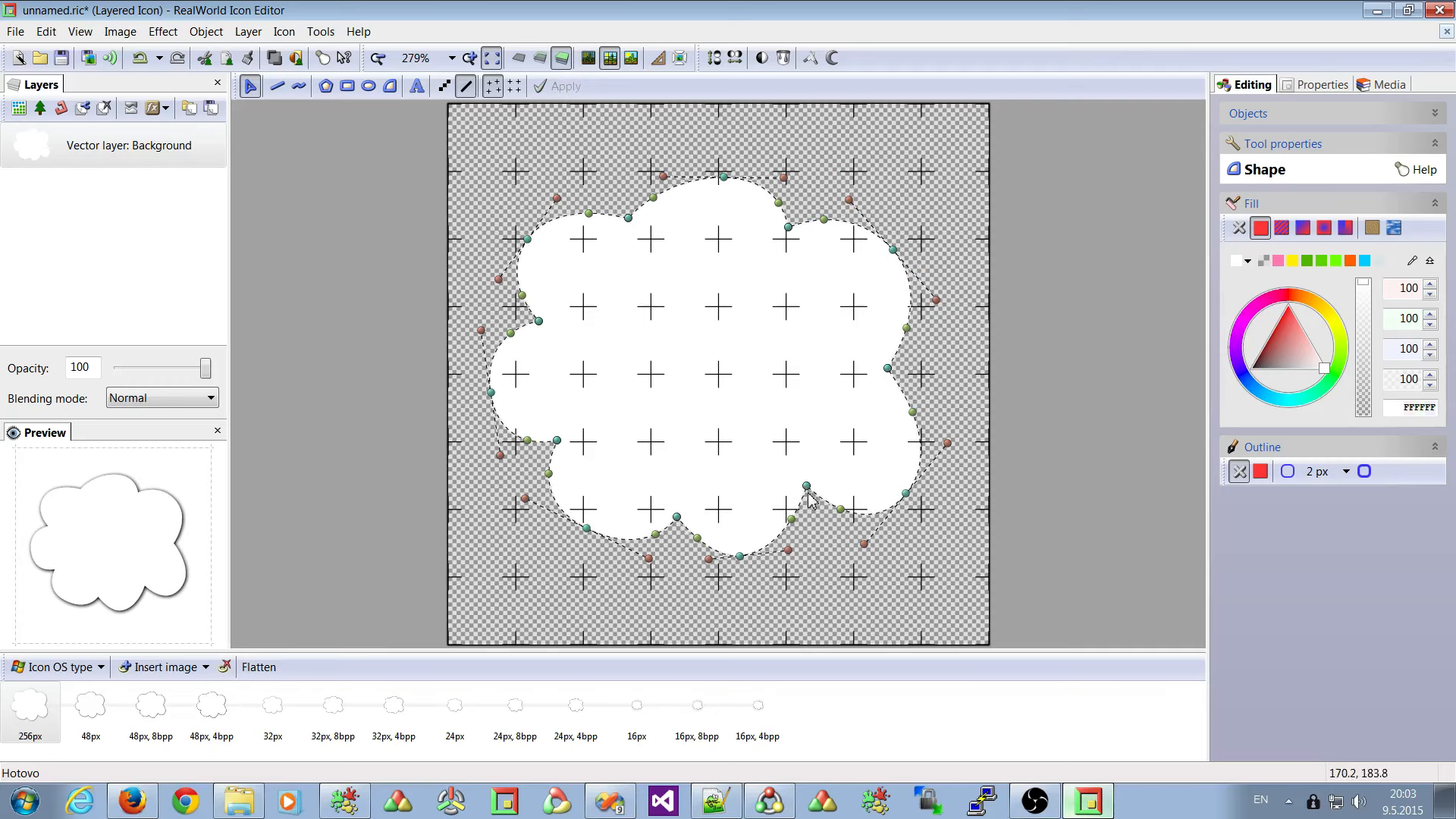
left_click_drag(806, 486, 808, 498)
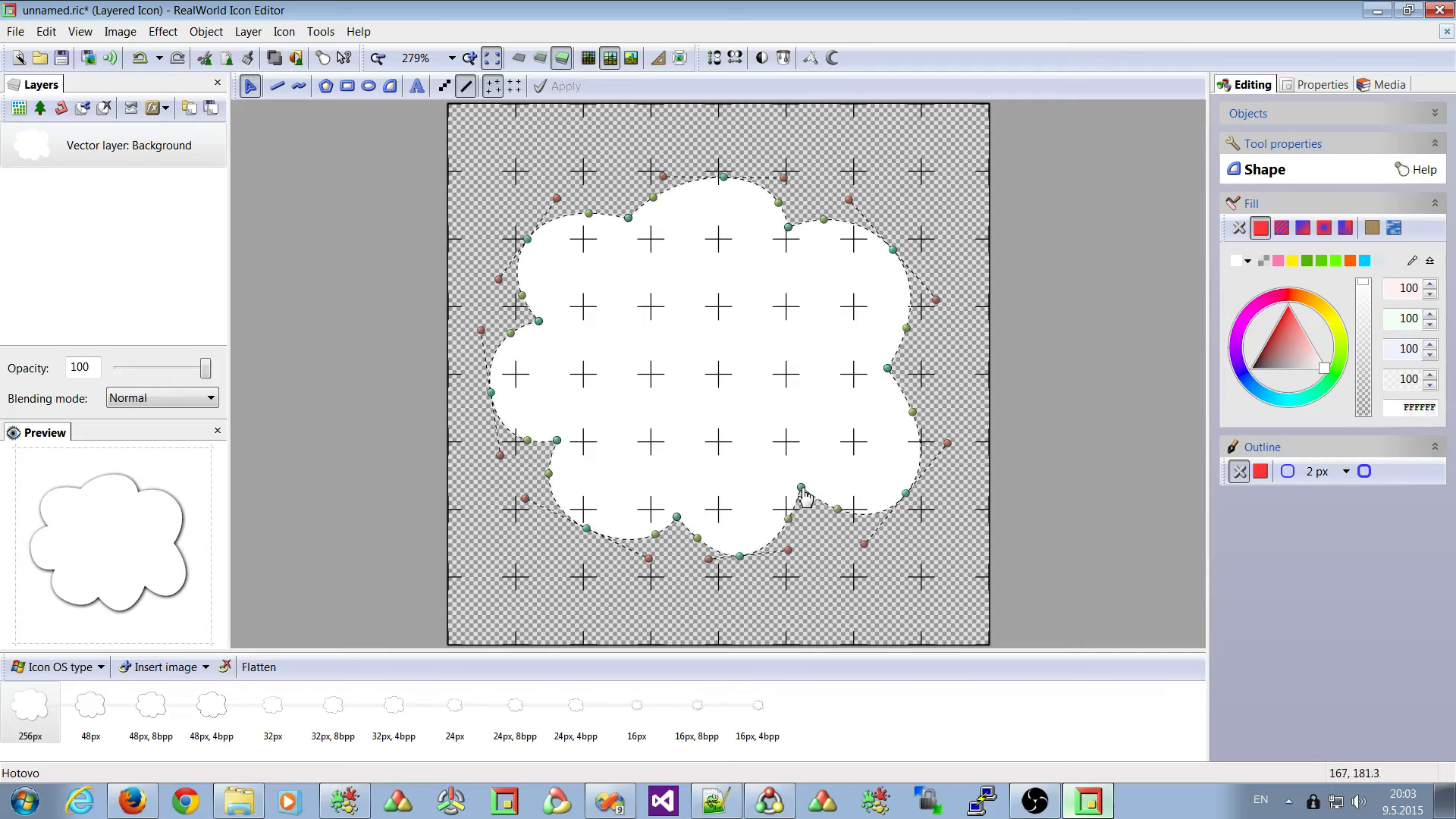
Switch to the older icon editor and scribble black freehand pencil strokes on the 16x16 and 32x32 smooth-edges images.
left_click(1090, 808)
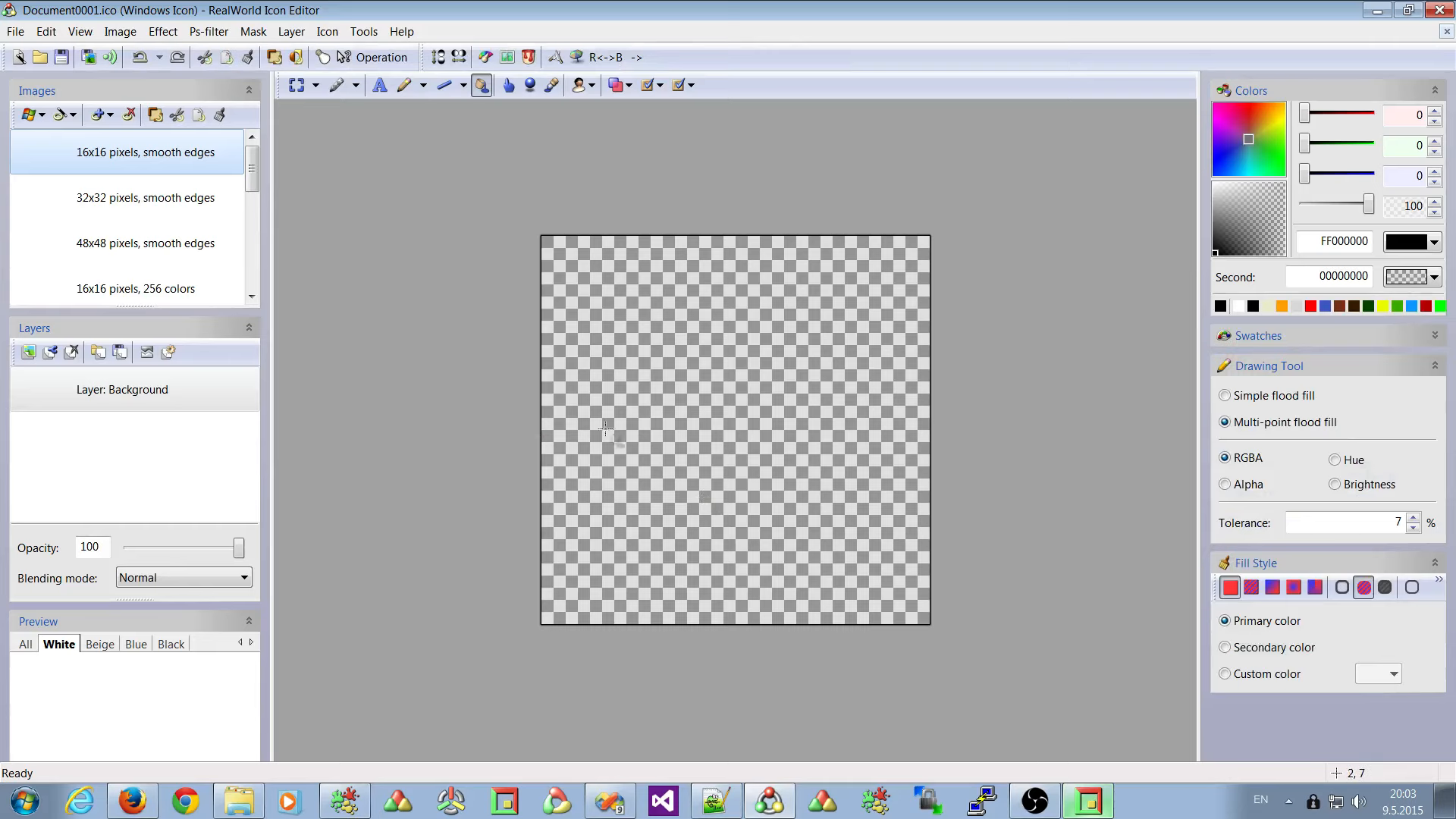
left_click(406, 89)
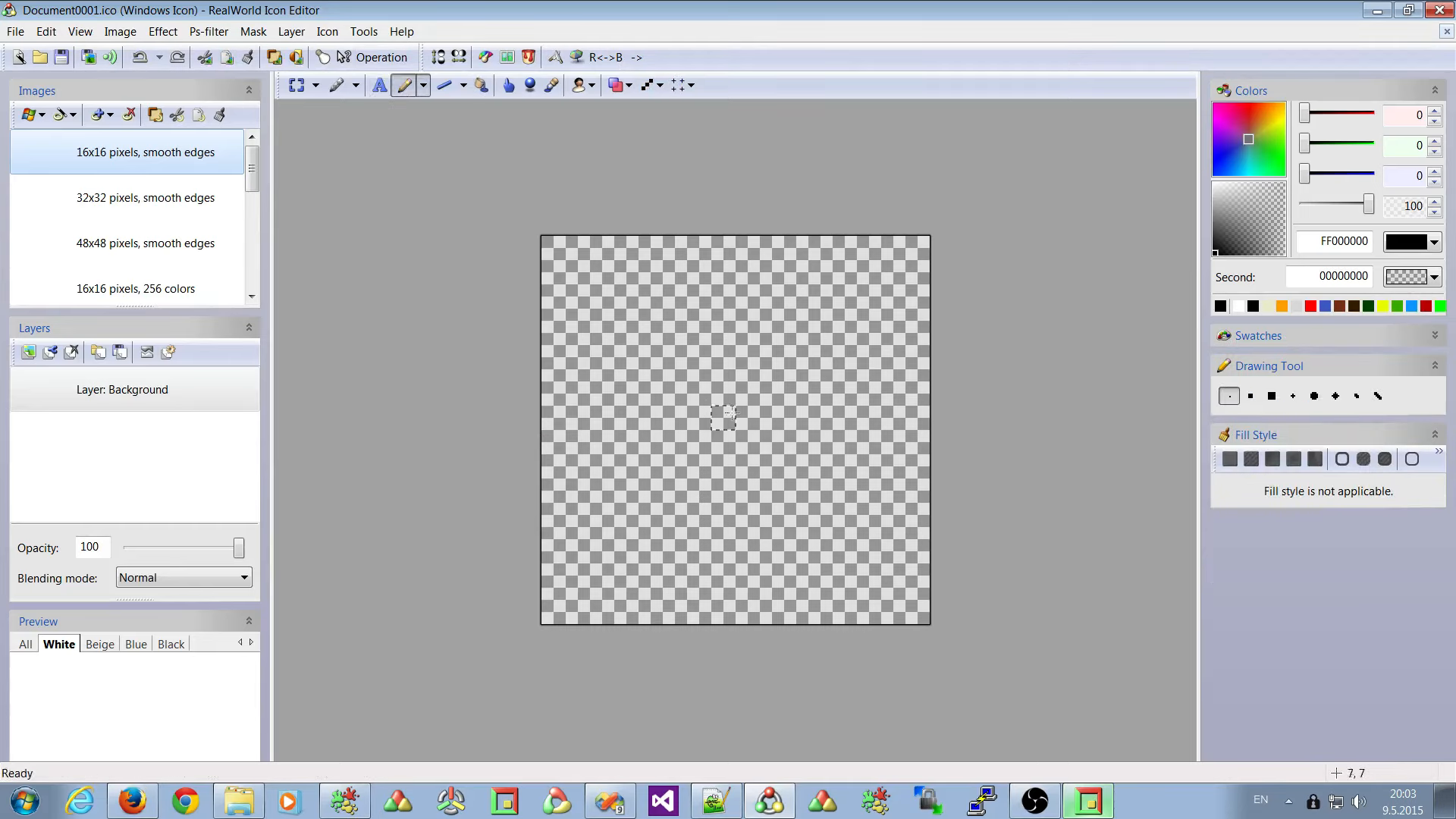
mouse_move(724, 394)
left_mouse_down()
mouse_move(699, 491)
mouse_move(772, 515)
mouse_move(723, 490)
mouse_move(797, 446)
left_mouse_up()
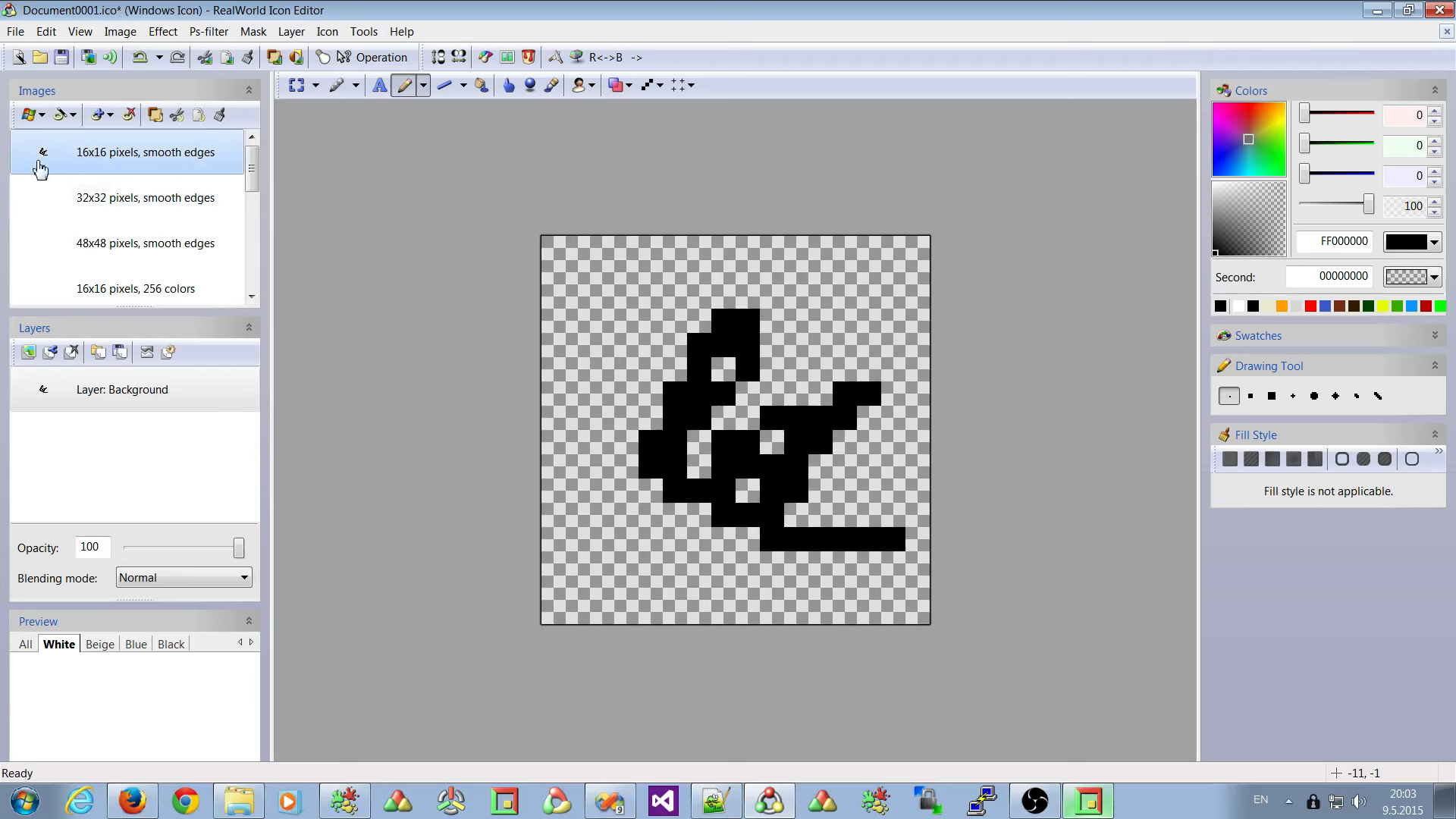
left_click(64, 203)
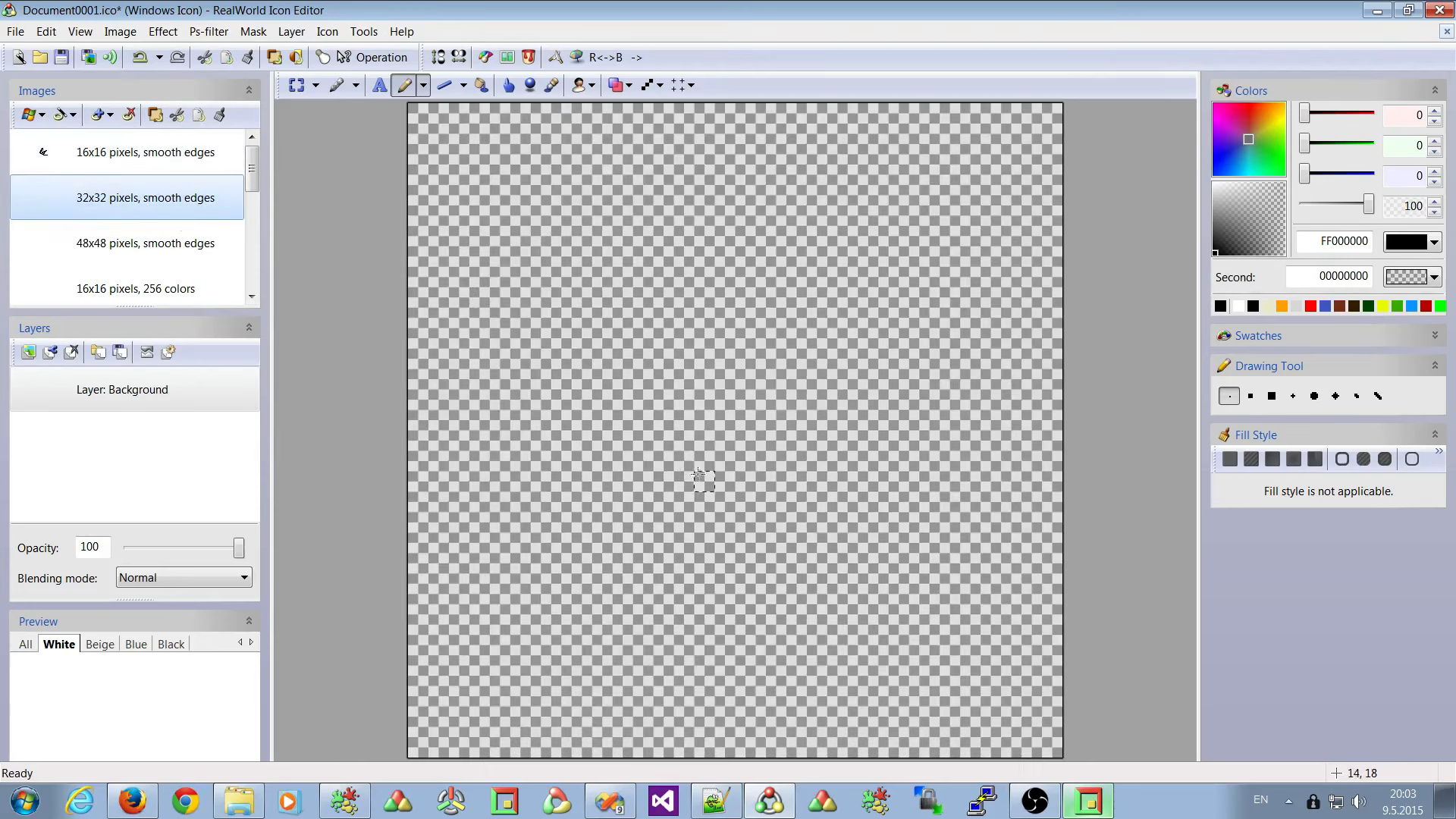
mouse_move(561, 420)
left_mouse_down()
mouse_move(751, 390)
mouse_move(785, 316)
left_mouse_up()
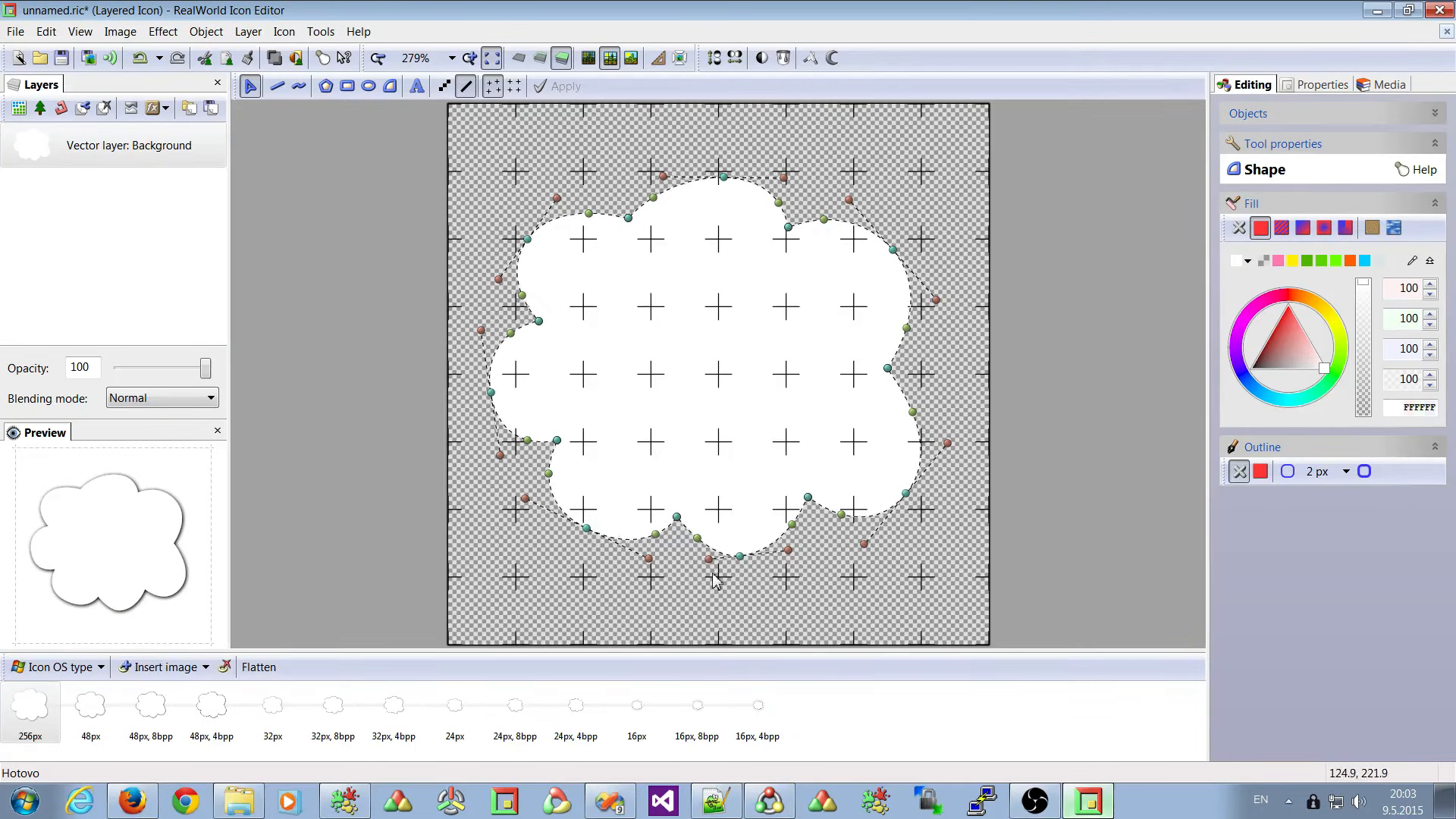
Refine the curve of the cloud's lower-left lobe, and move the upper-left lobe slightly up and to the right.
left_click_drag(648, 558, 636, 554)
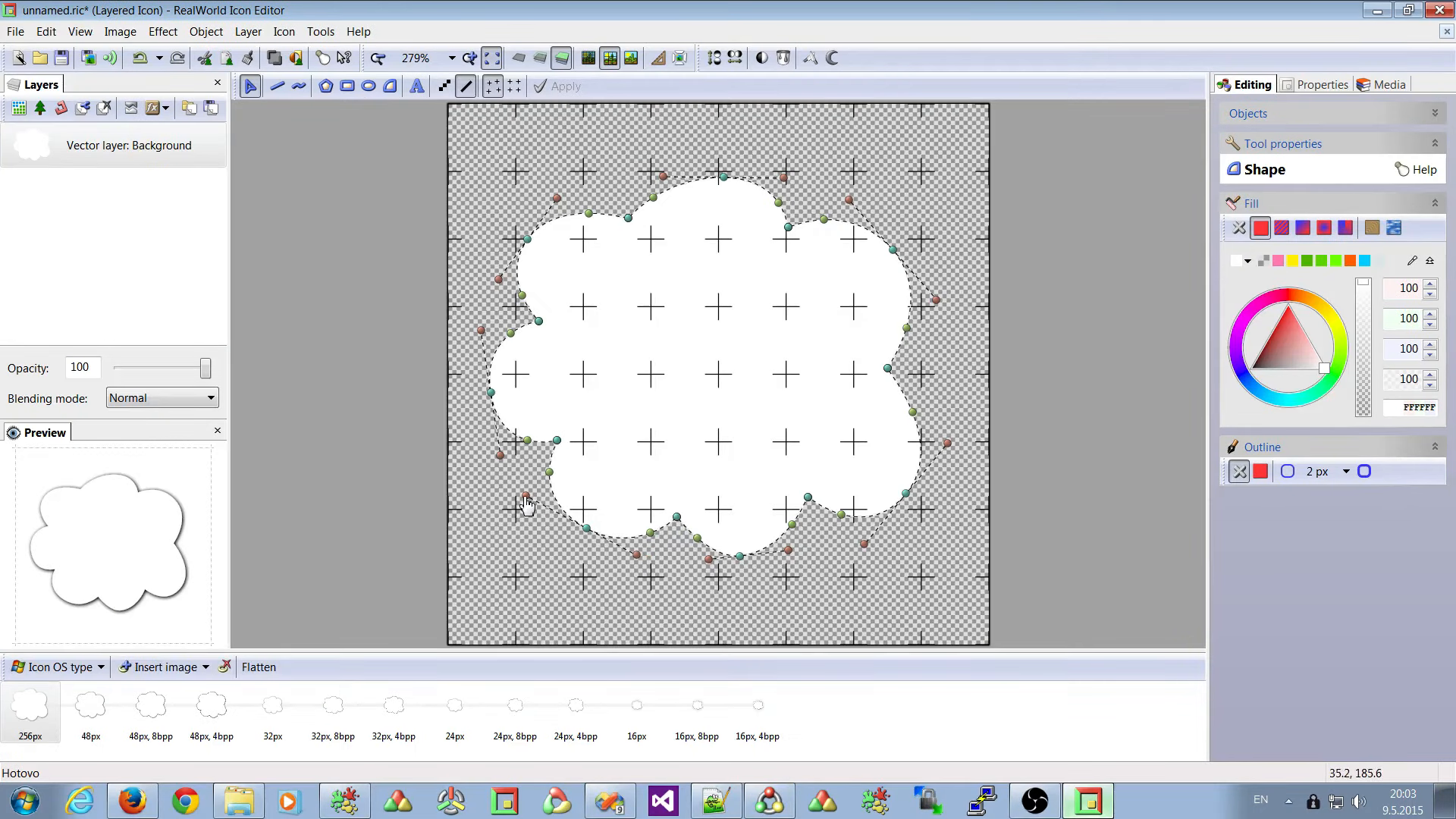
left_click_drag(526, 498, 535, 501)
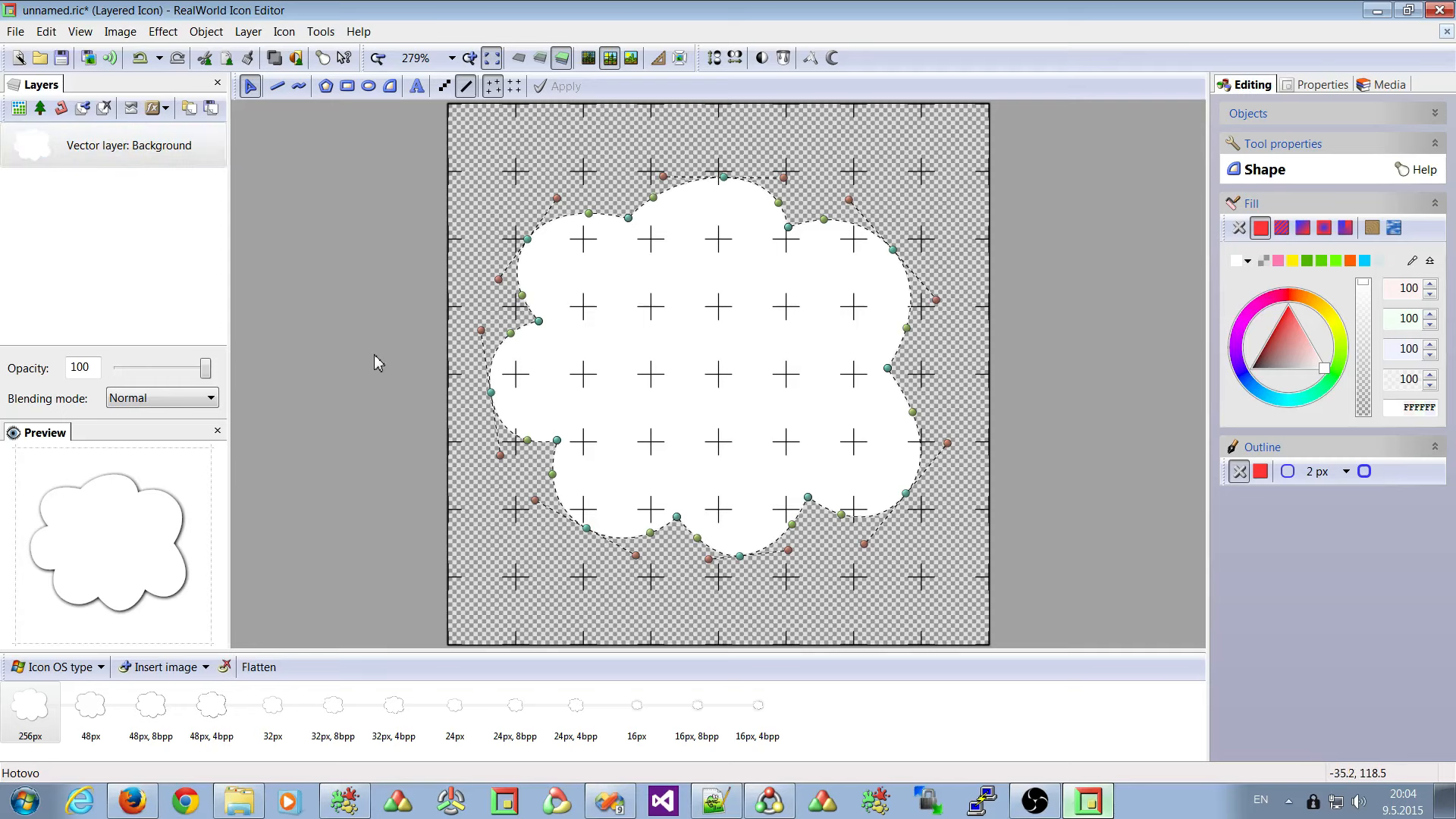
left_click(392, 389)
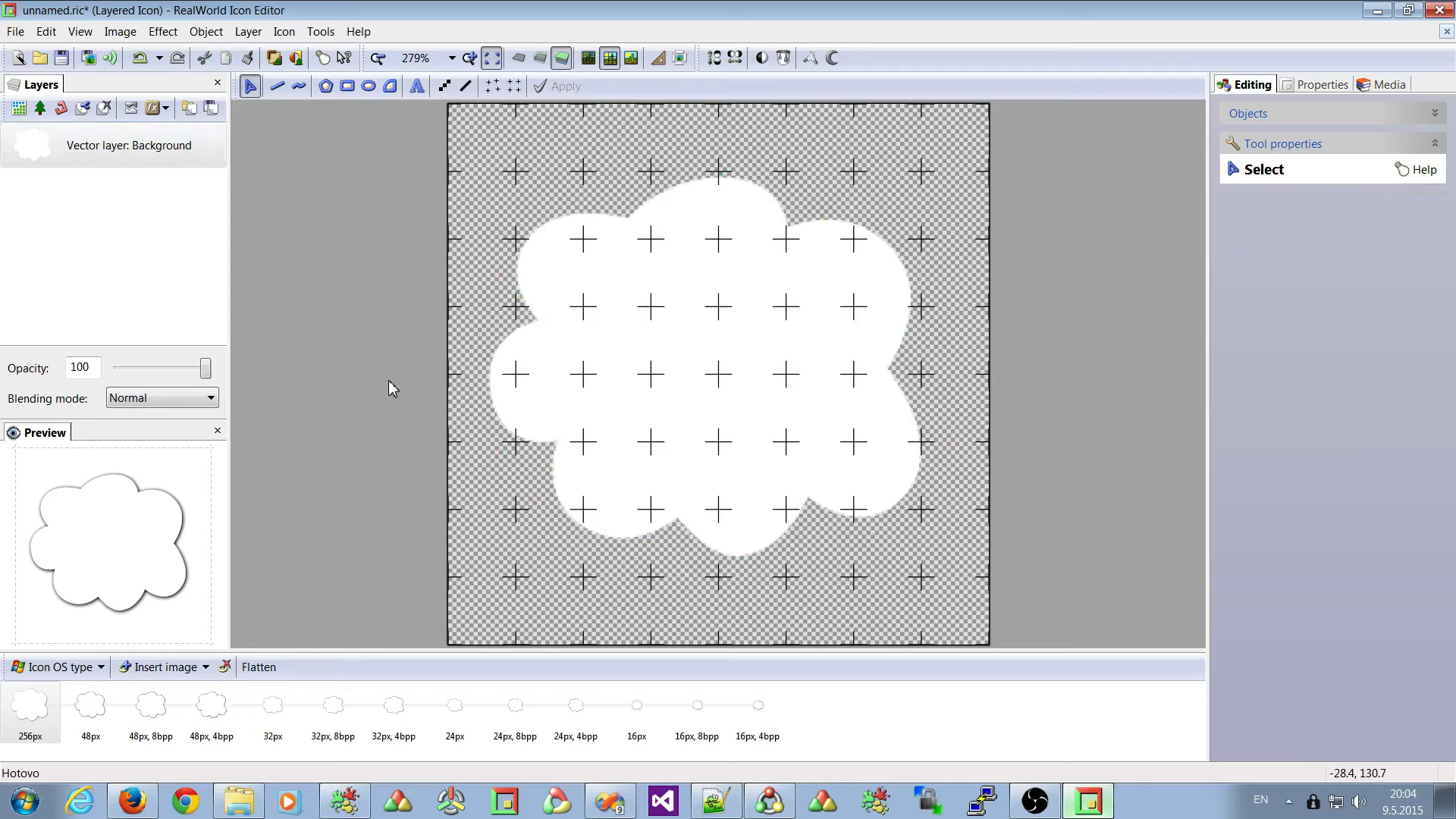
left_click(584, 235)
left_click_drag(529, 243, 535, 232)
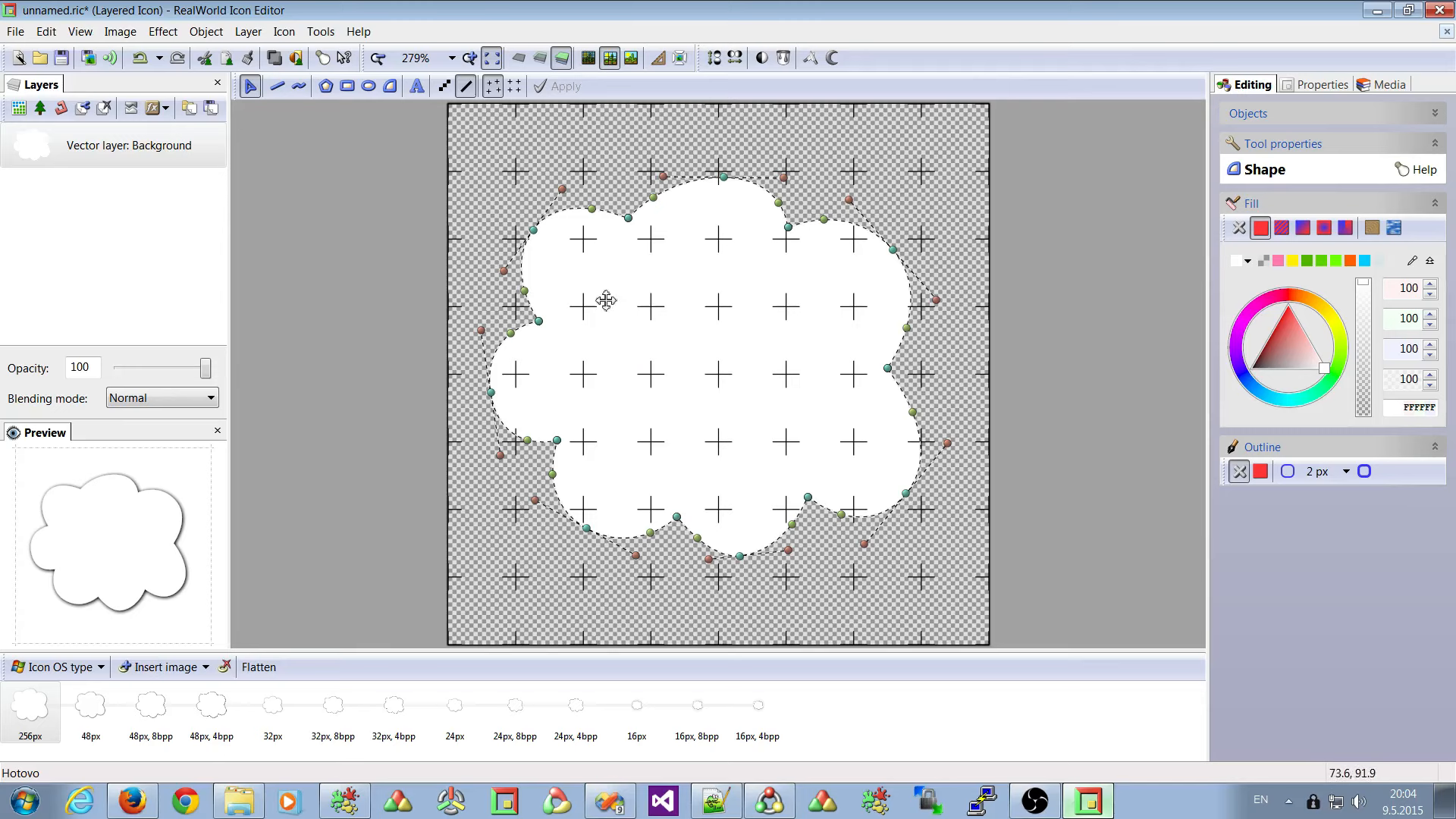
Apply a Bevel effect to the cloud with amount 10, blur 12 and the Round edges method, then compare the 48px and 256px previews.
left_click(161, 33)
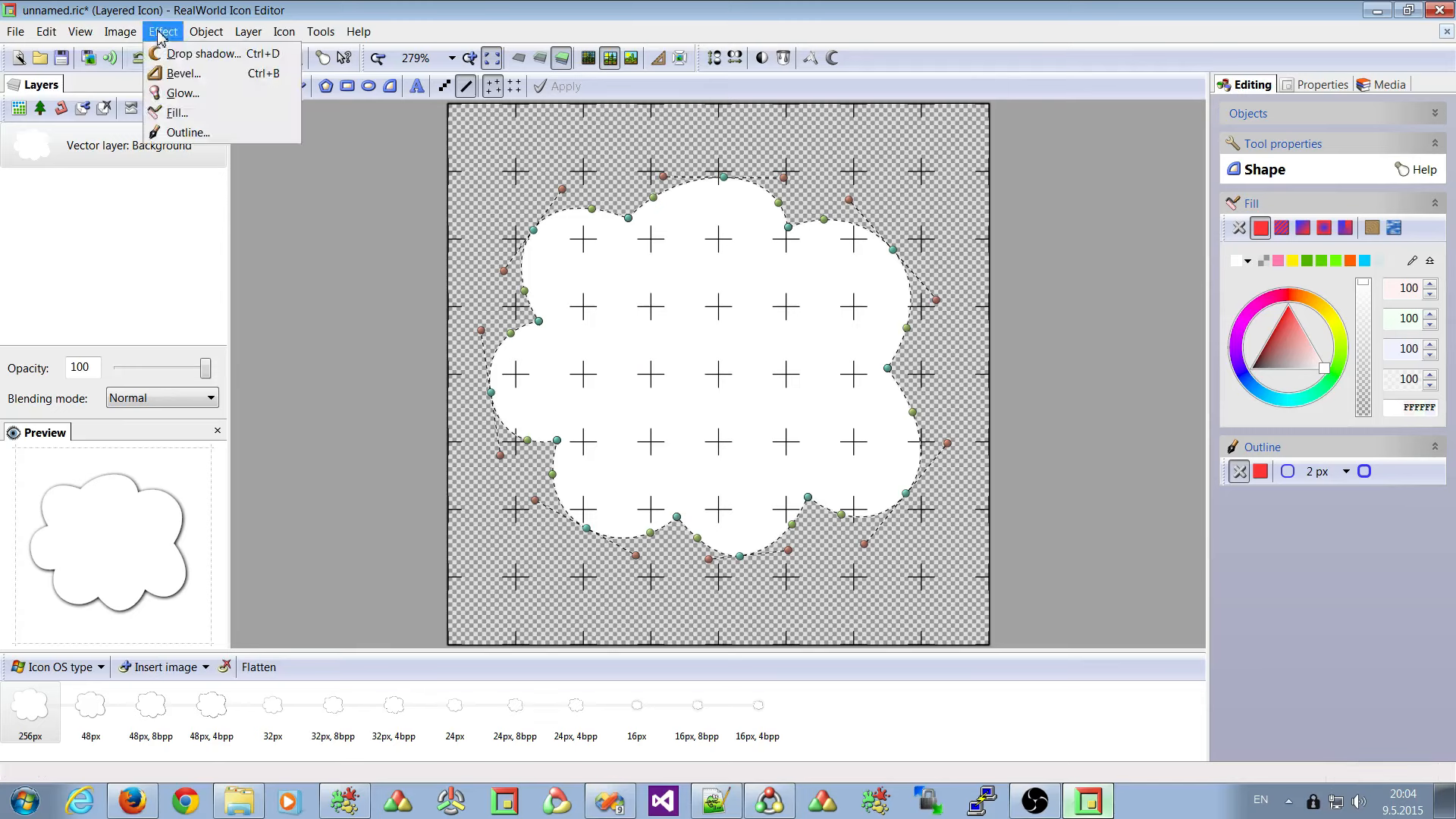
left_click(183, 74)
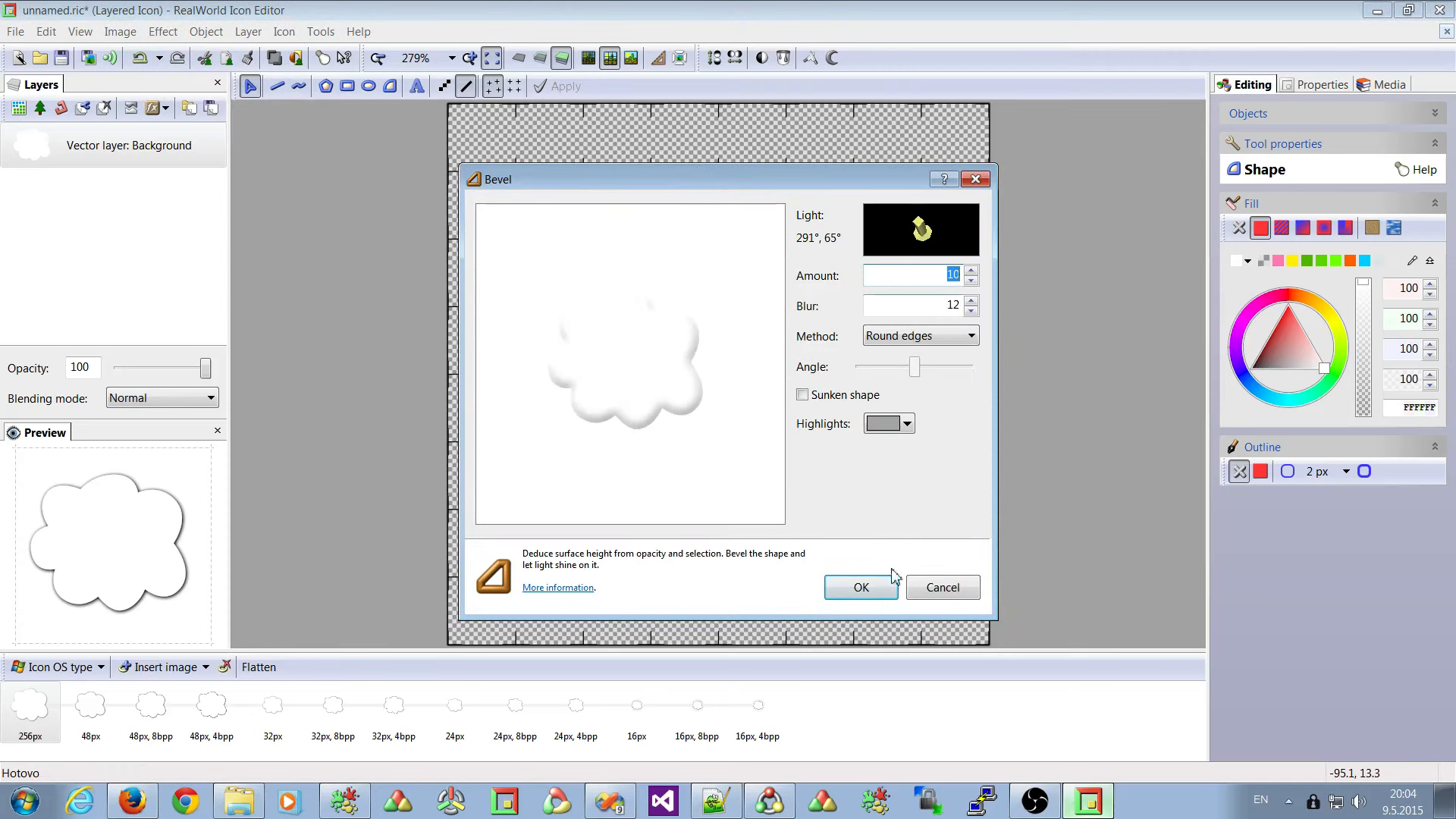
left_click(861, 587)
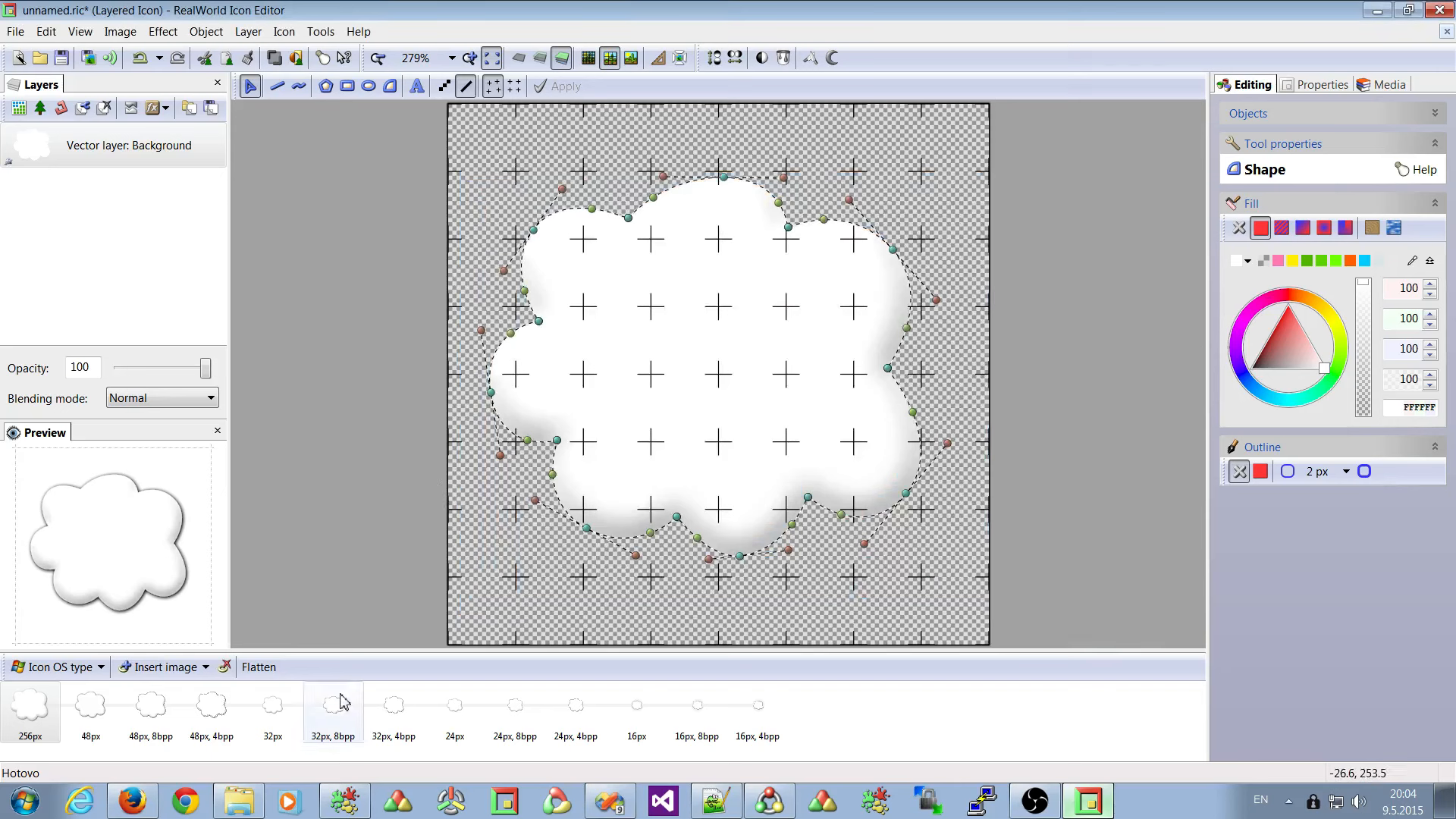
left_click(92, 712)
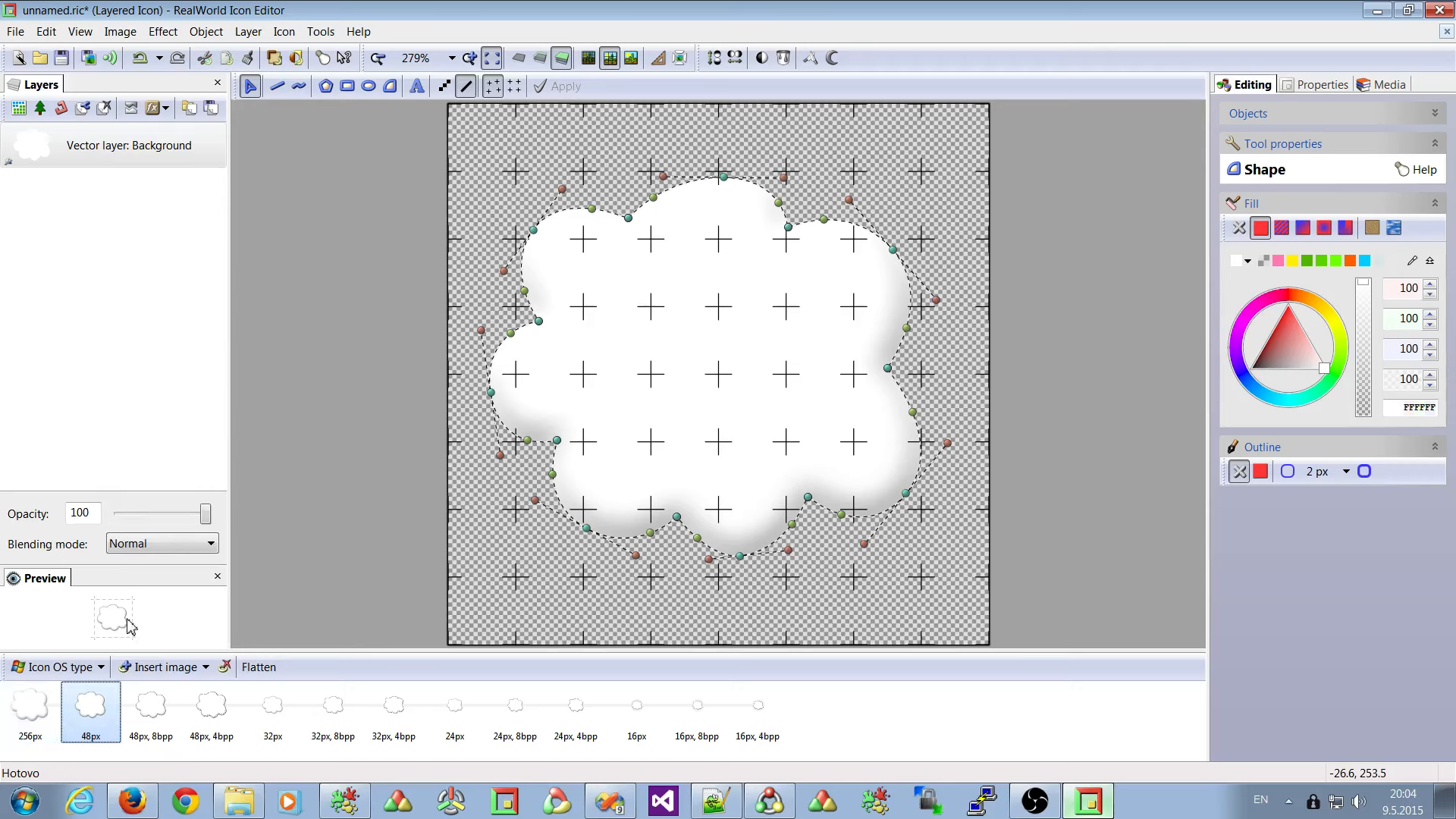
left_click(30, 708)
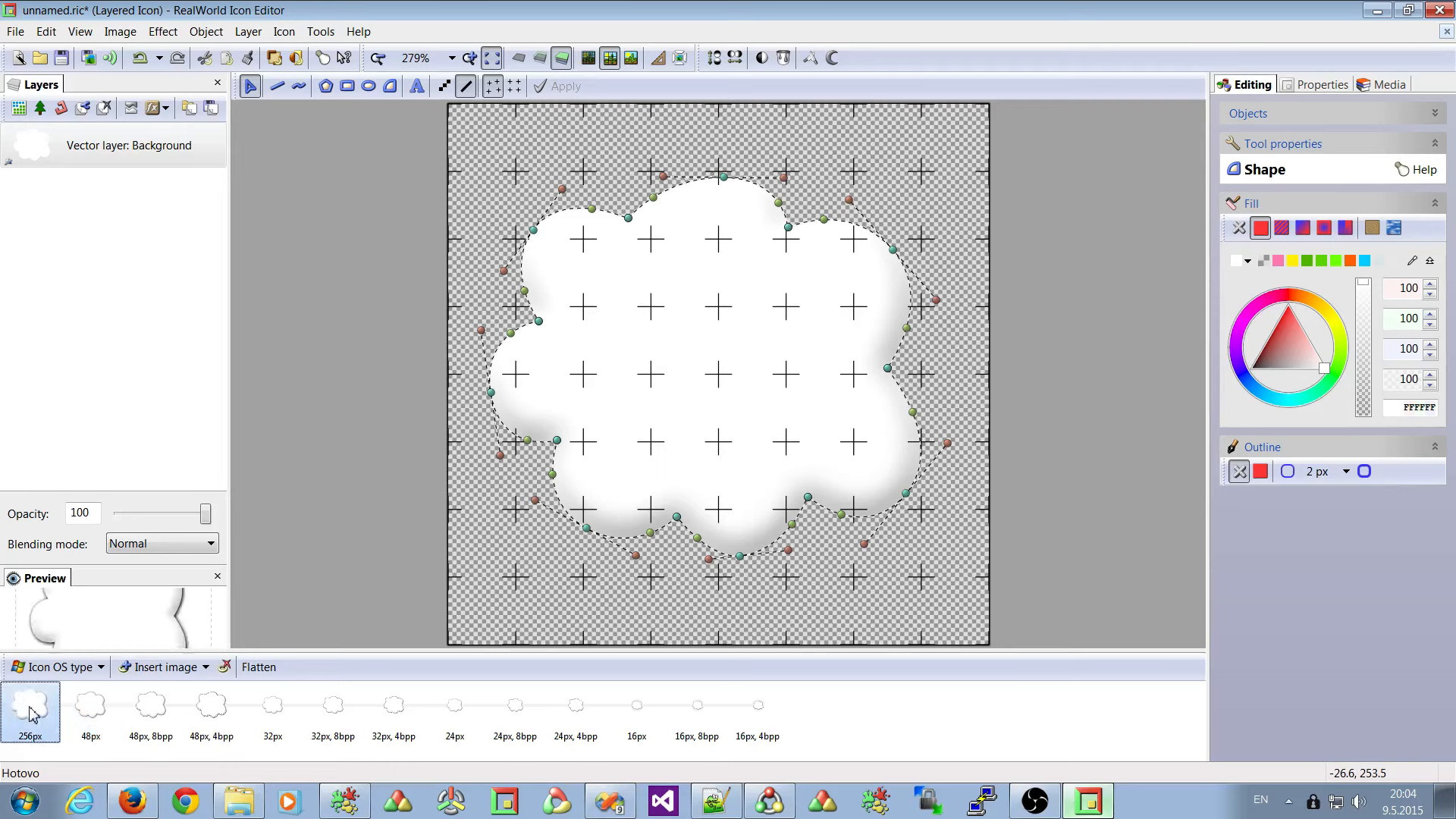
Modify the background layer's style, setting the Round edges bevel amount to 20 and increasing its blur.
left_click(154, 109)
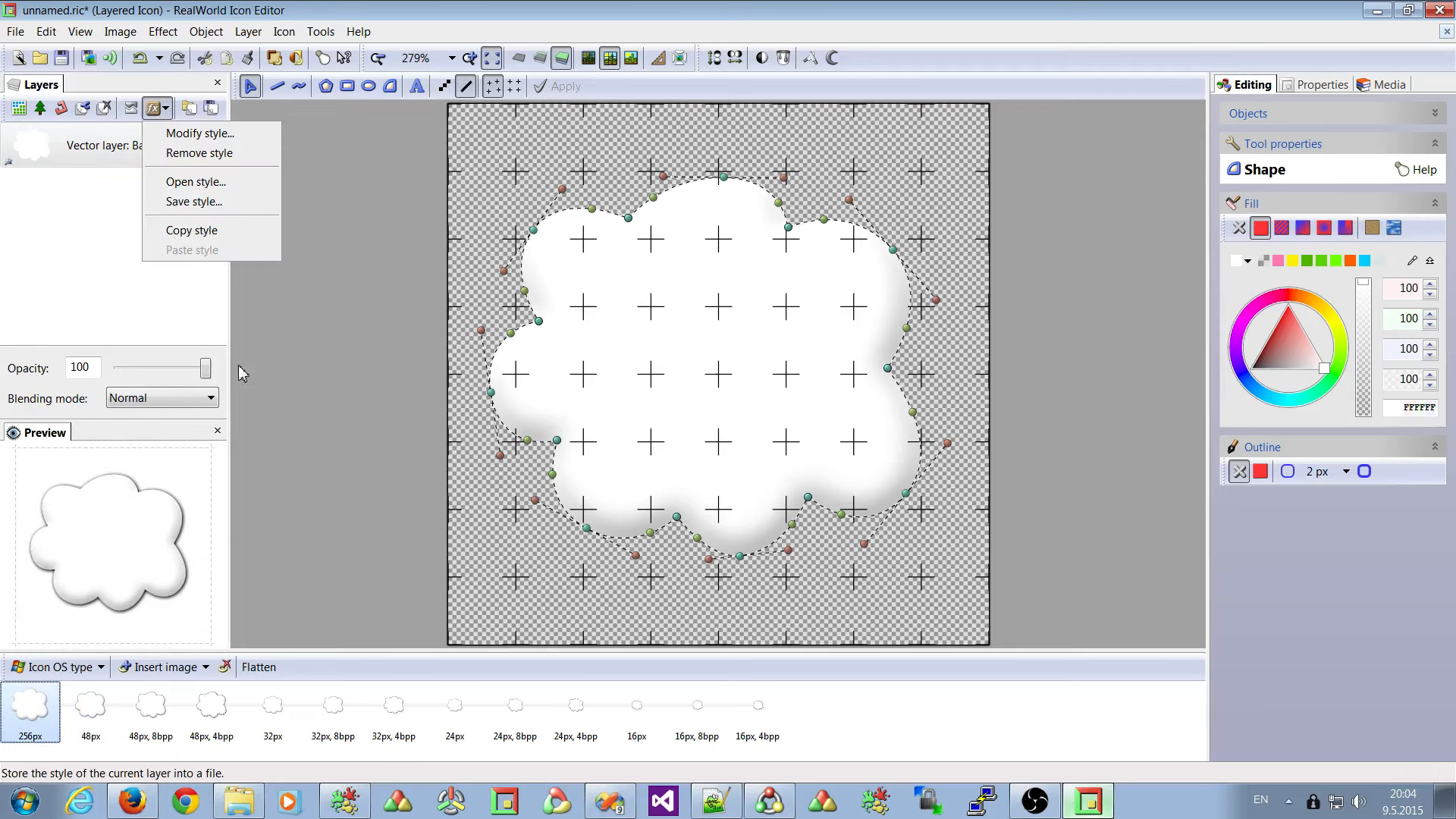
left_click(209, 135)
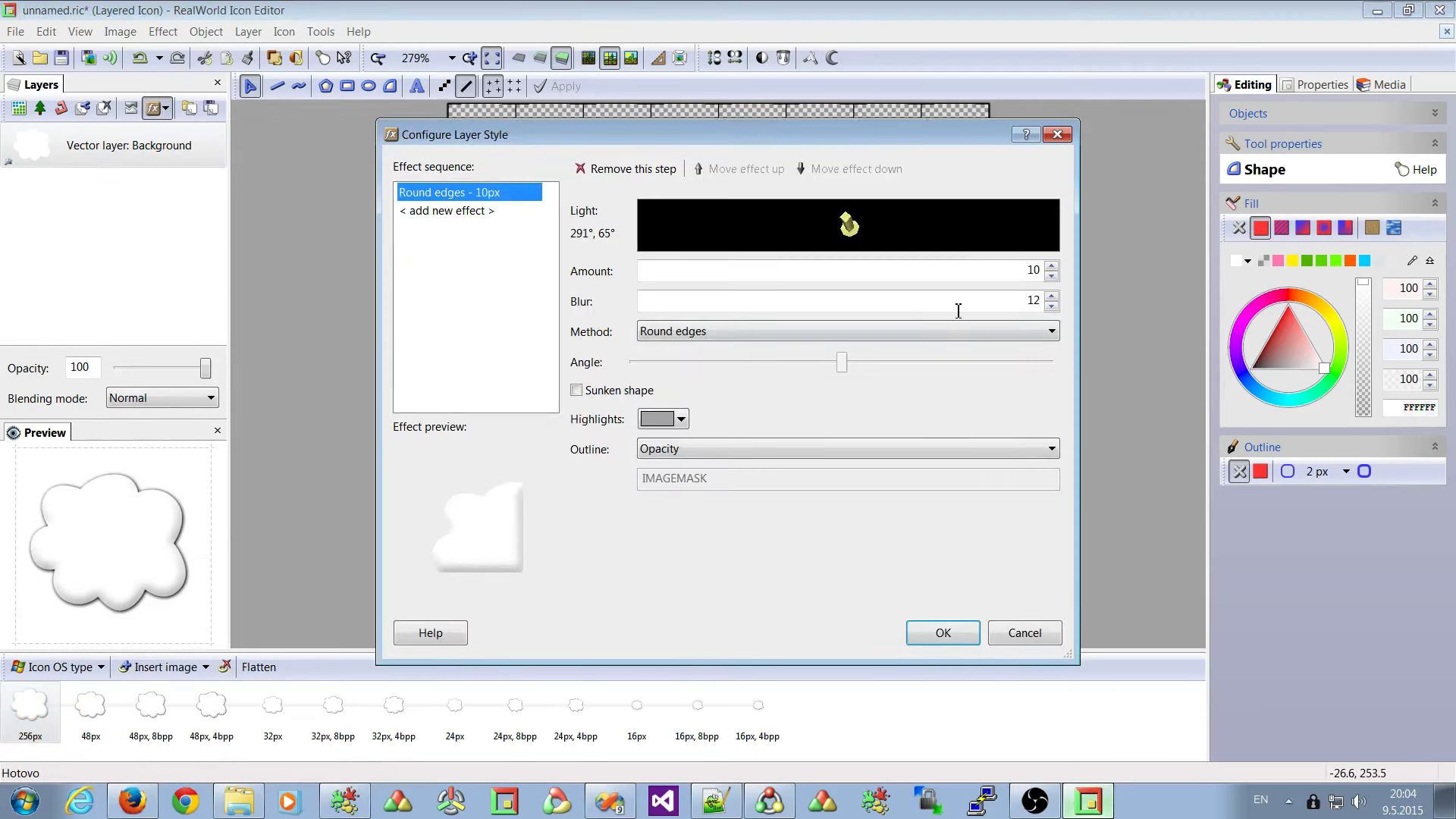
left_click(1051, 267)
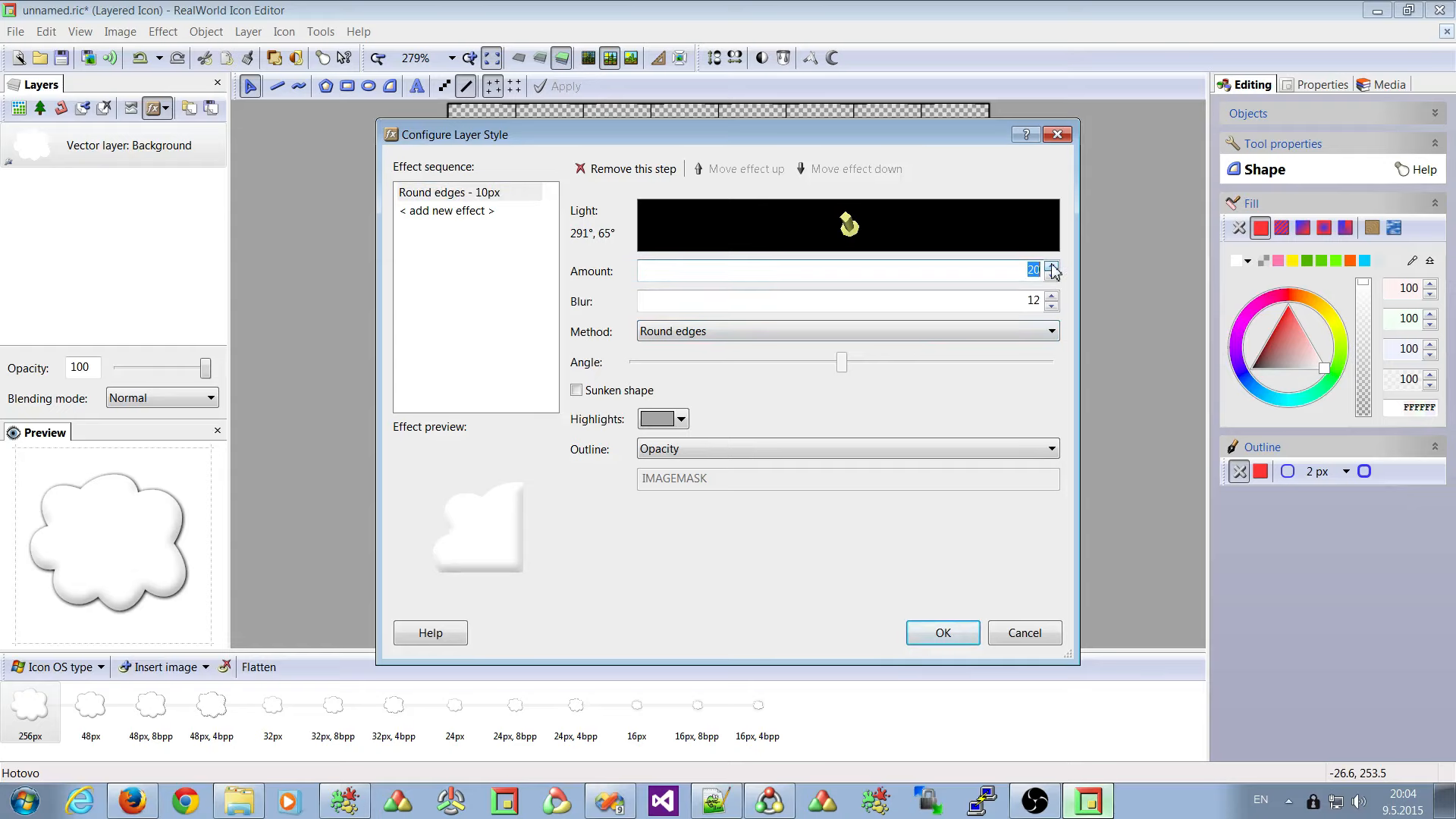
left_click(1051, 297)
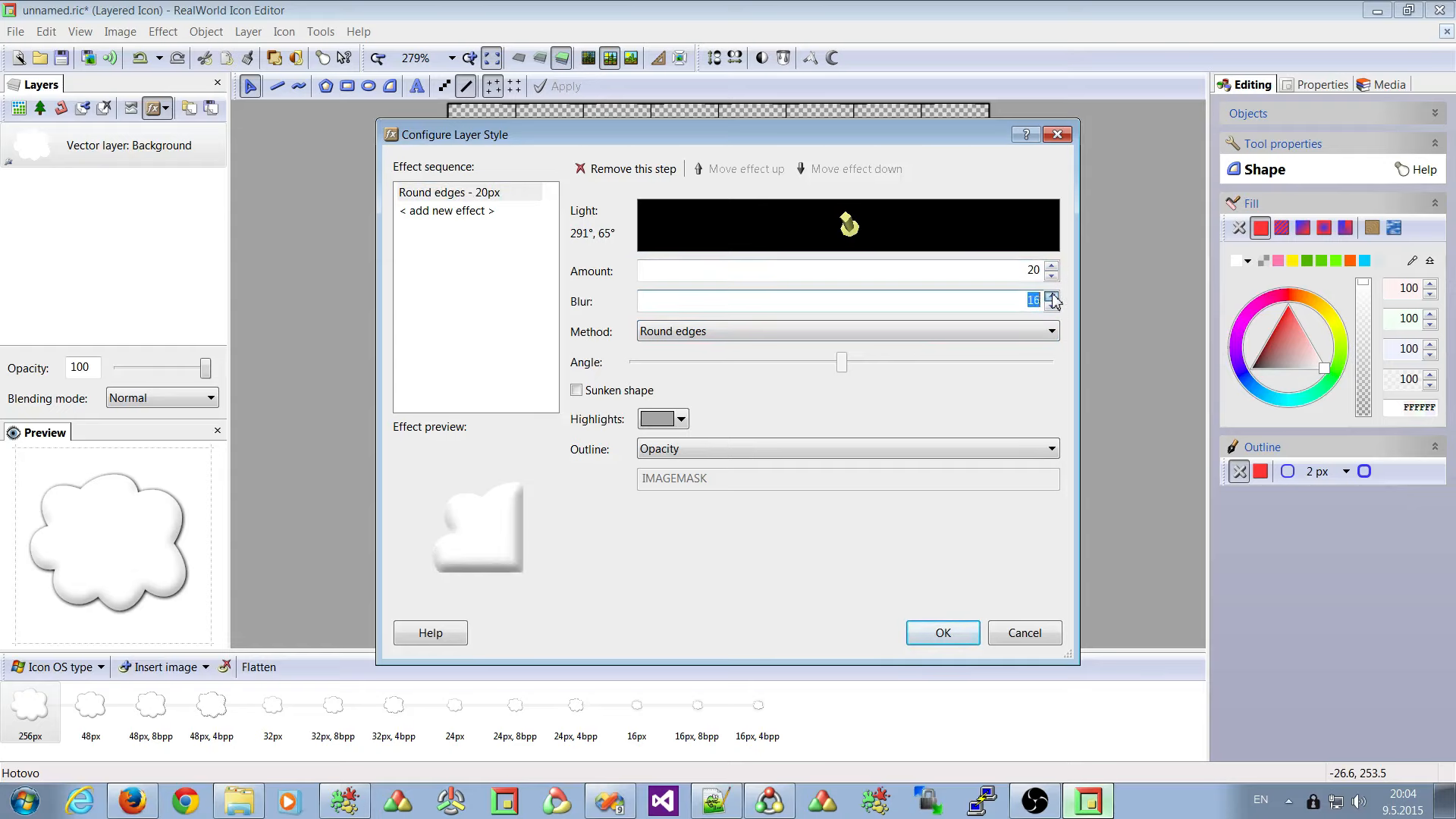
left_click(942, 632)
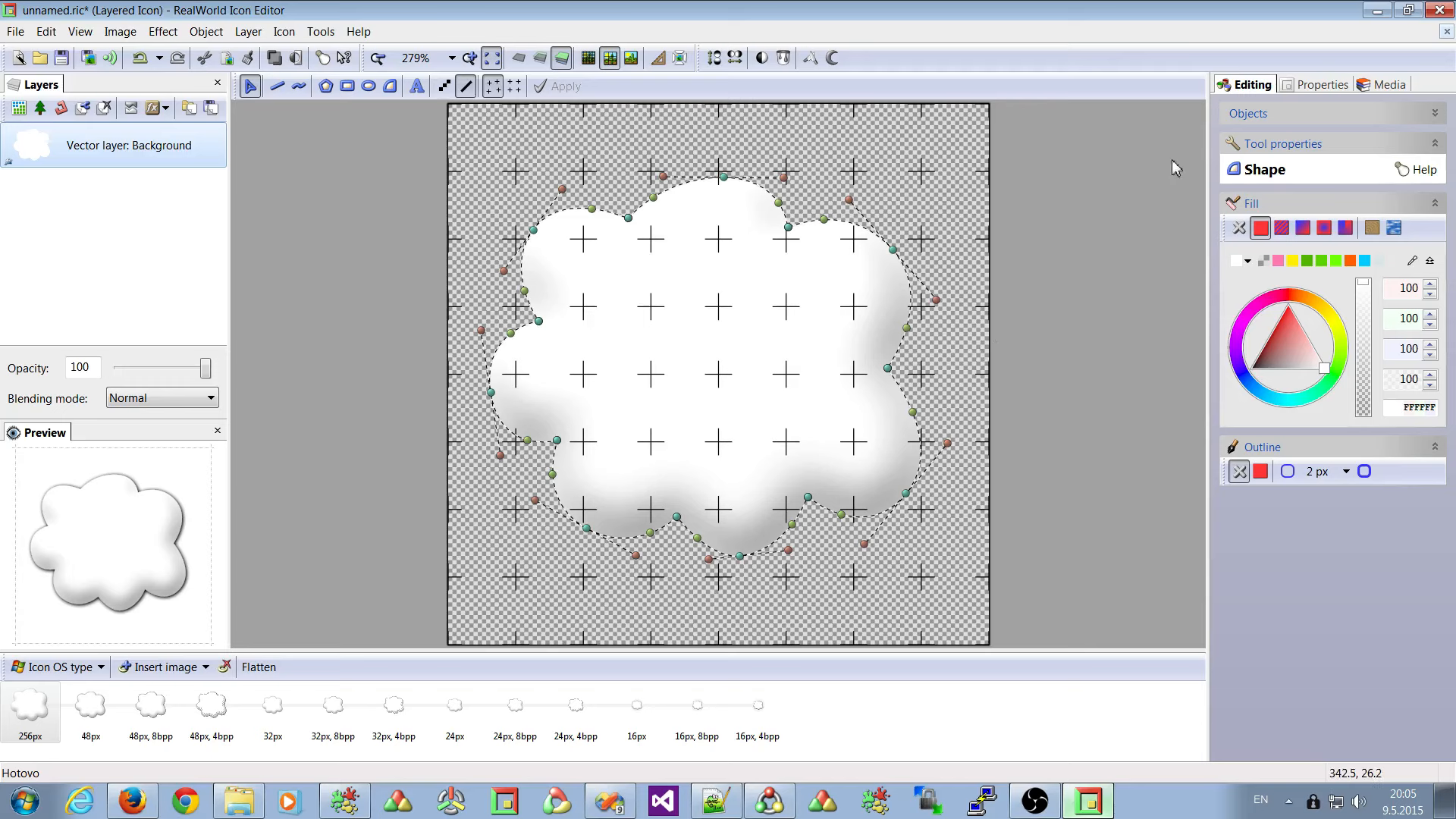
Try no shadow on the 256px image and maximum shadow on the 48px image, finishing at about medium strength.
left_click(1302, 87)
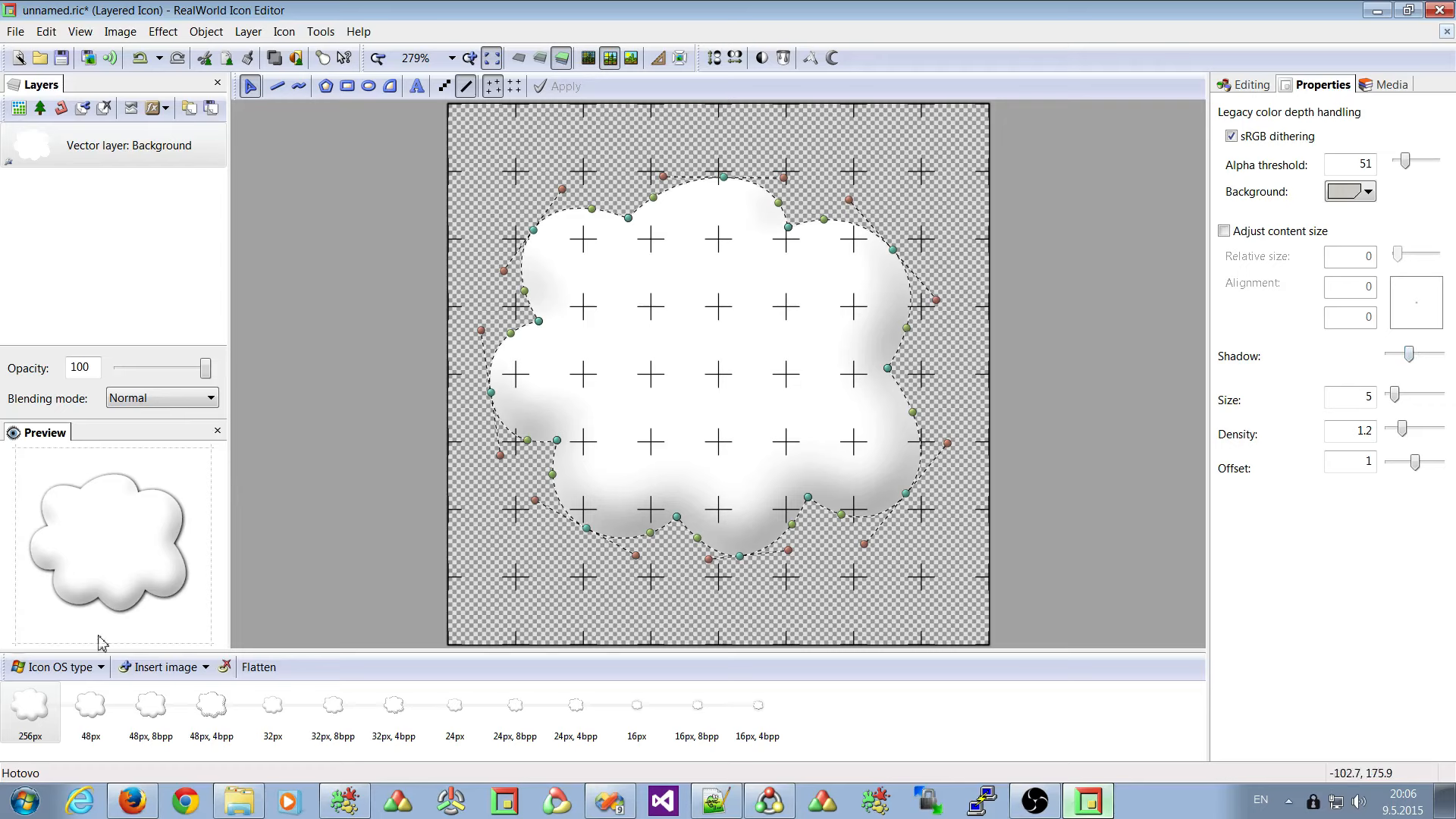
left_click_drag(1415, 358, 1384, 360)
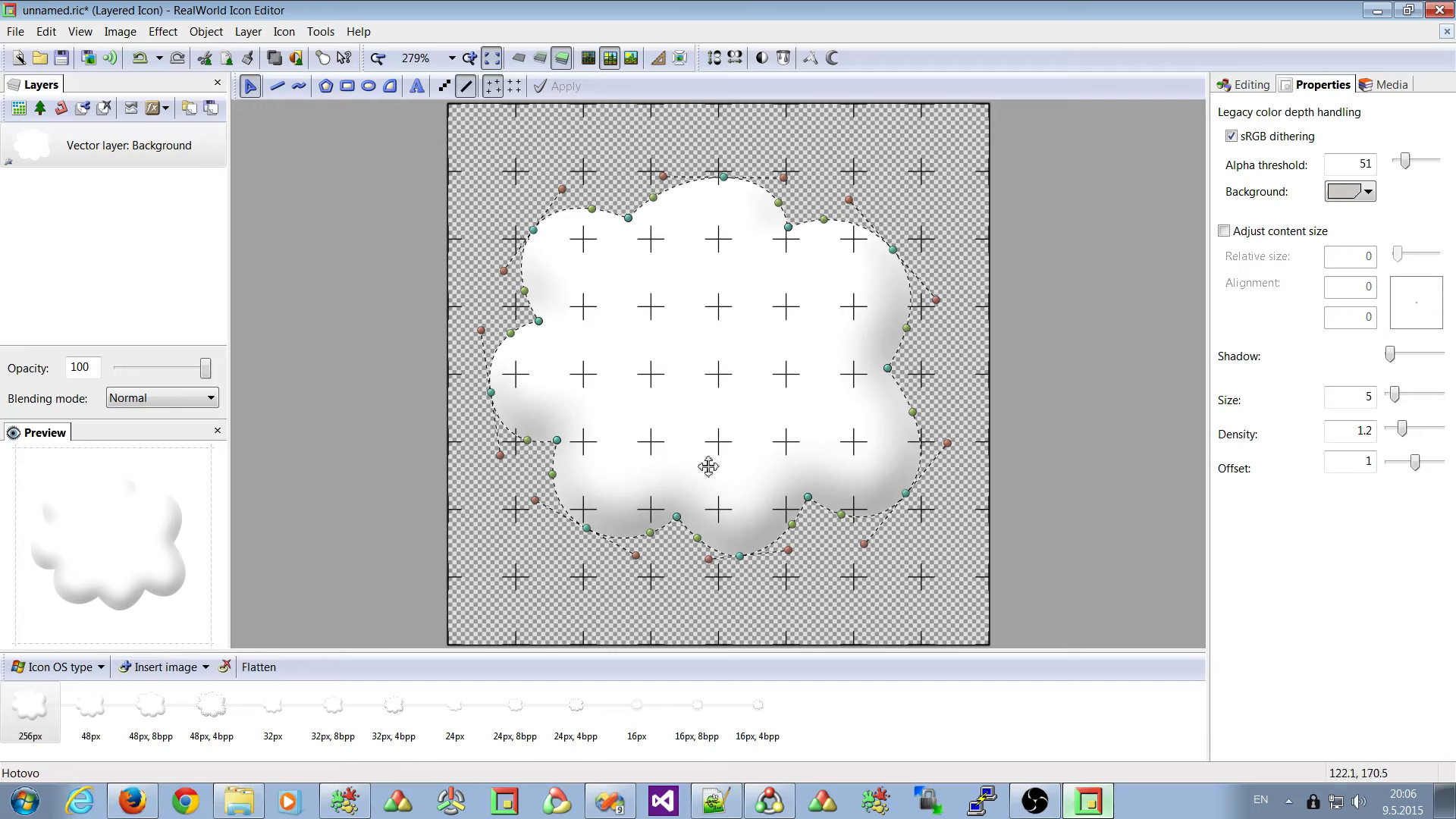
mouse_move(1393, 356)
left_mouse_down()
mouse_move(1454, 363)
mouse_move(1417, 369)
left_mouse_up()
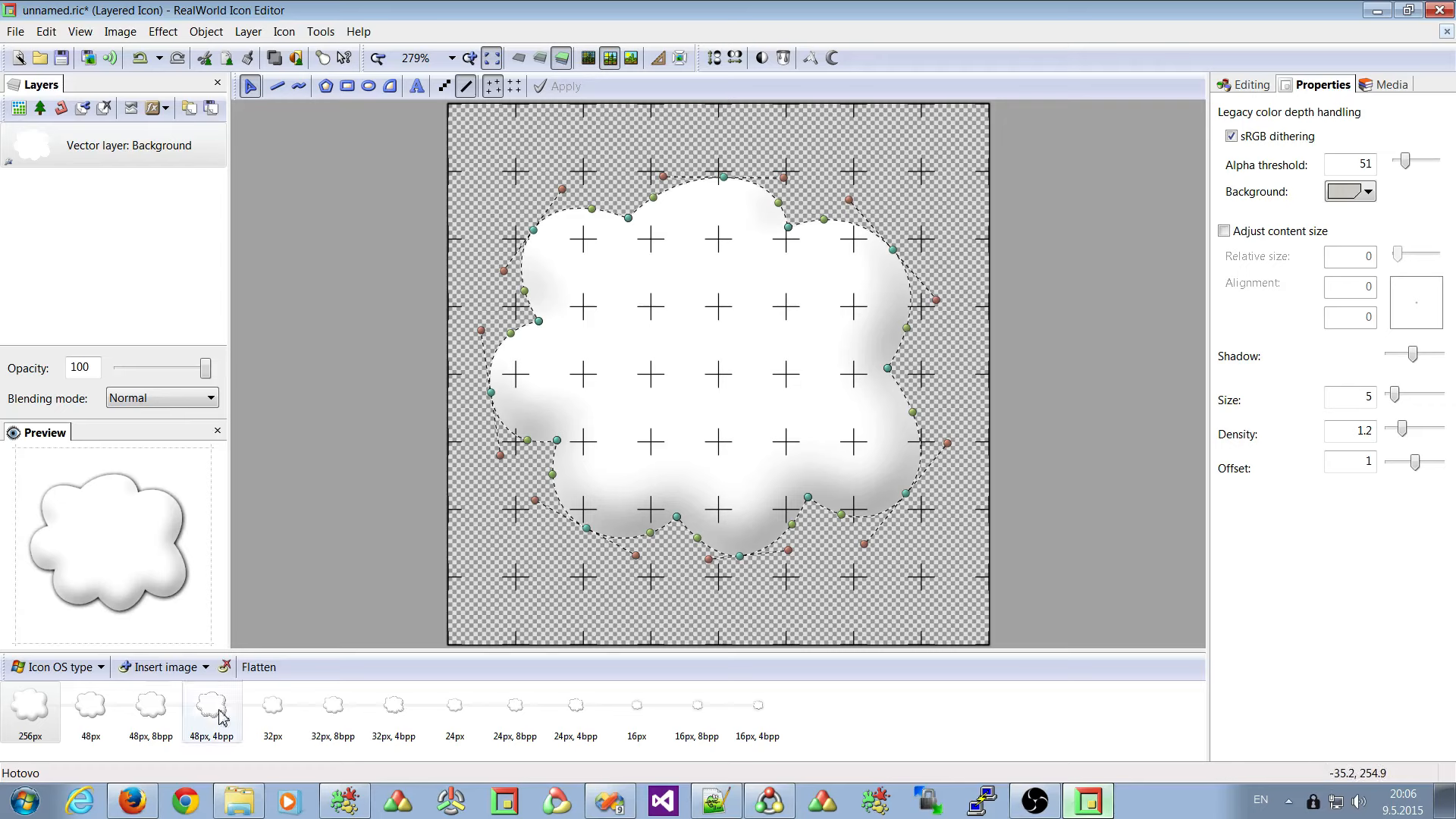
left_click(85, 709)
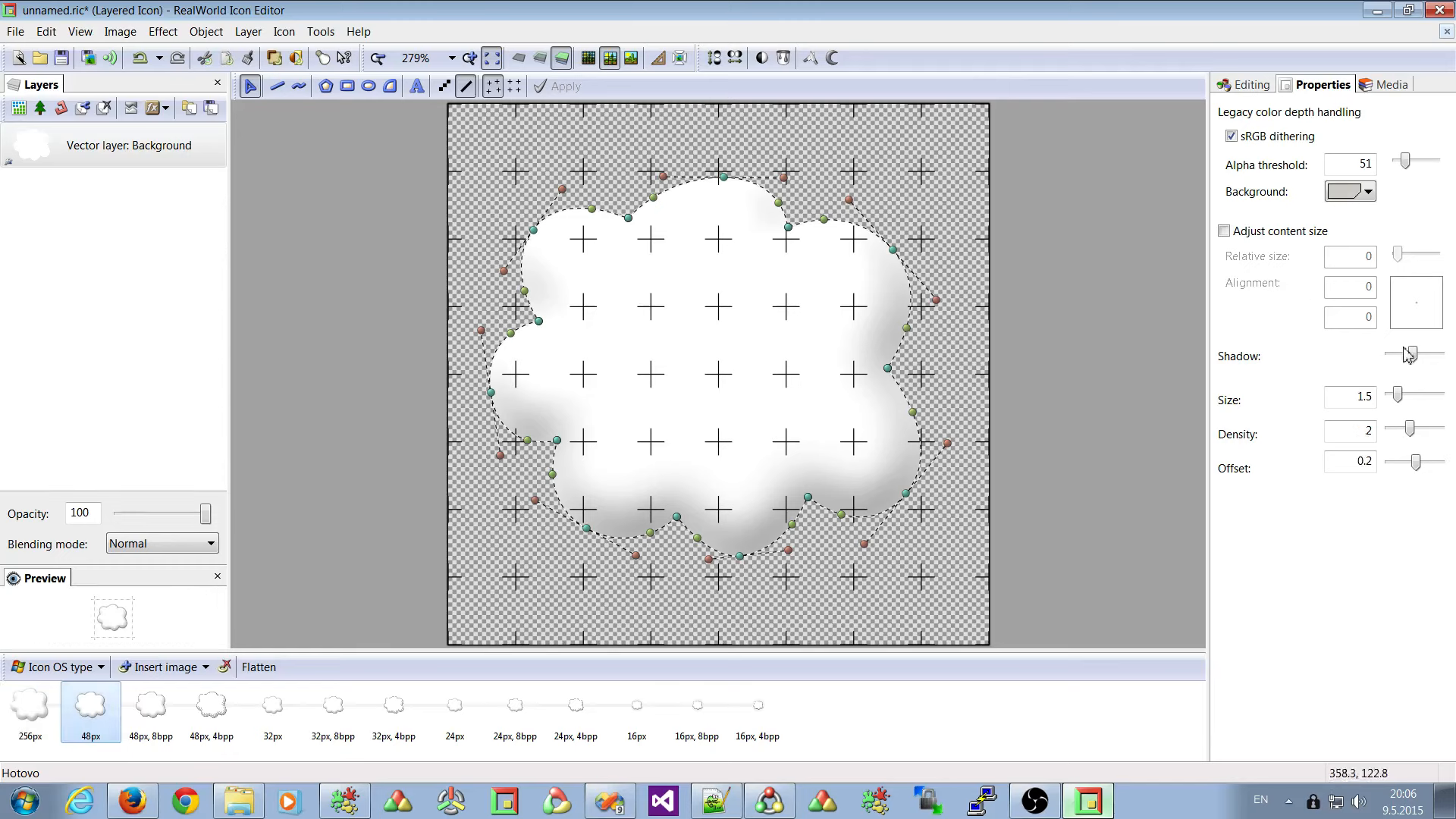
left_click_drag(1415, 357, 1448, 359)
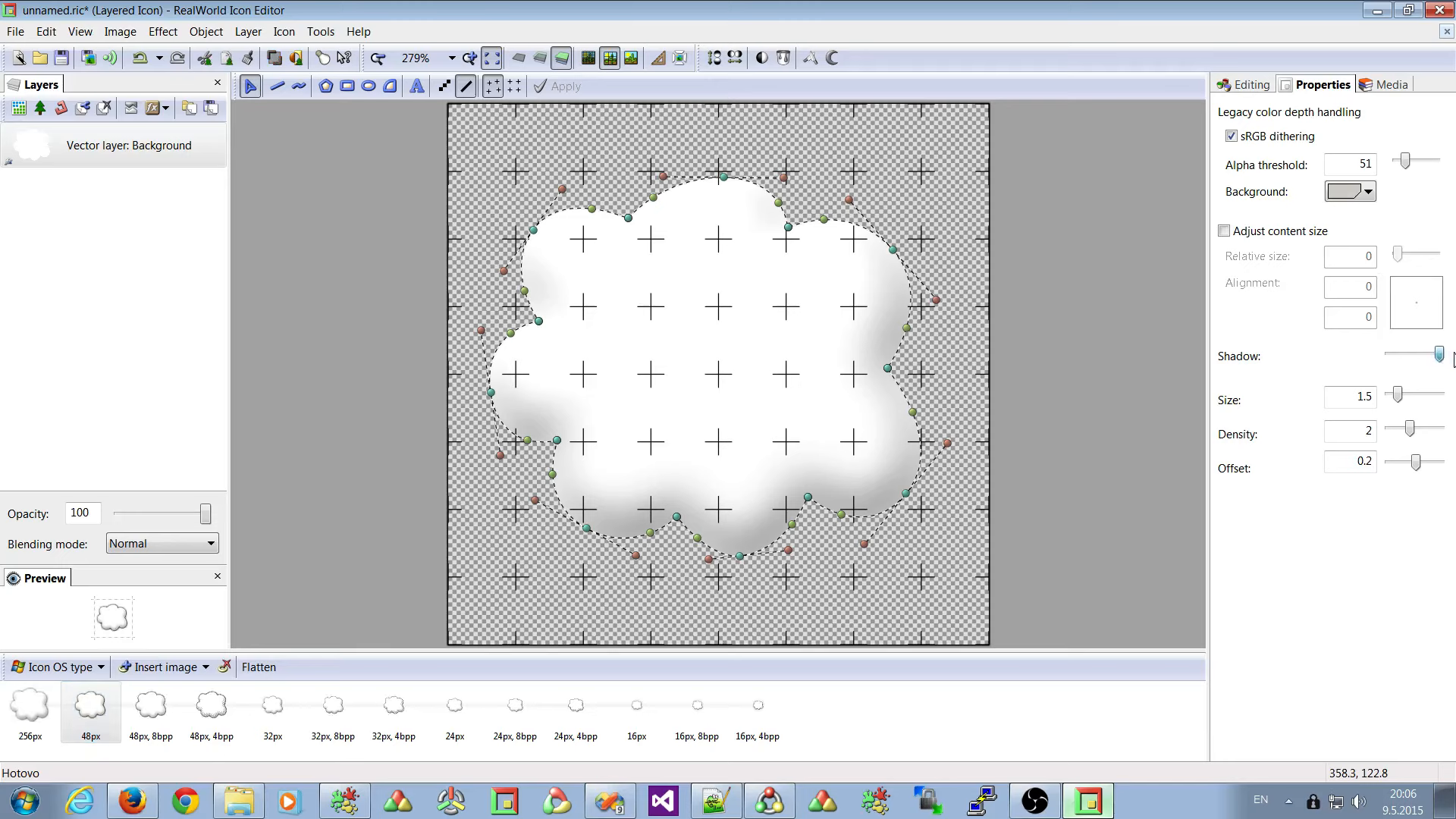
left_click_drag(1438, 355, 1413, 379)
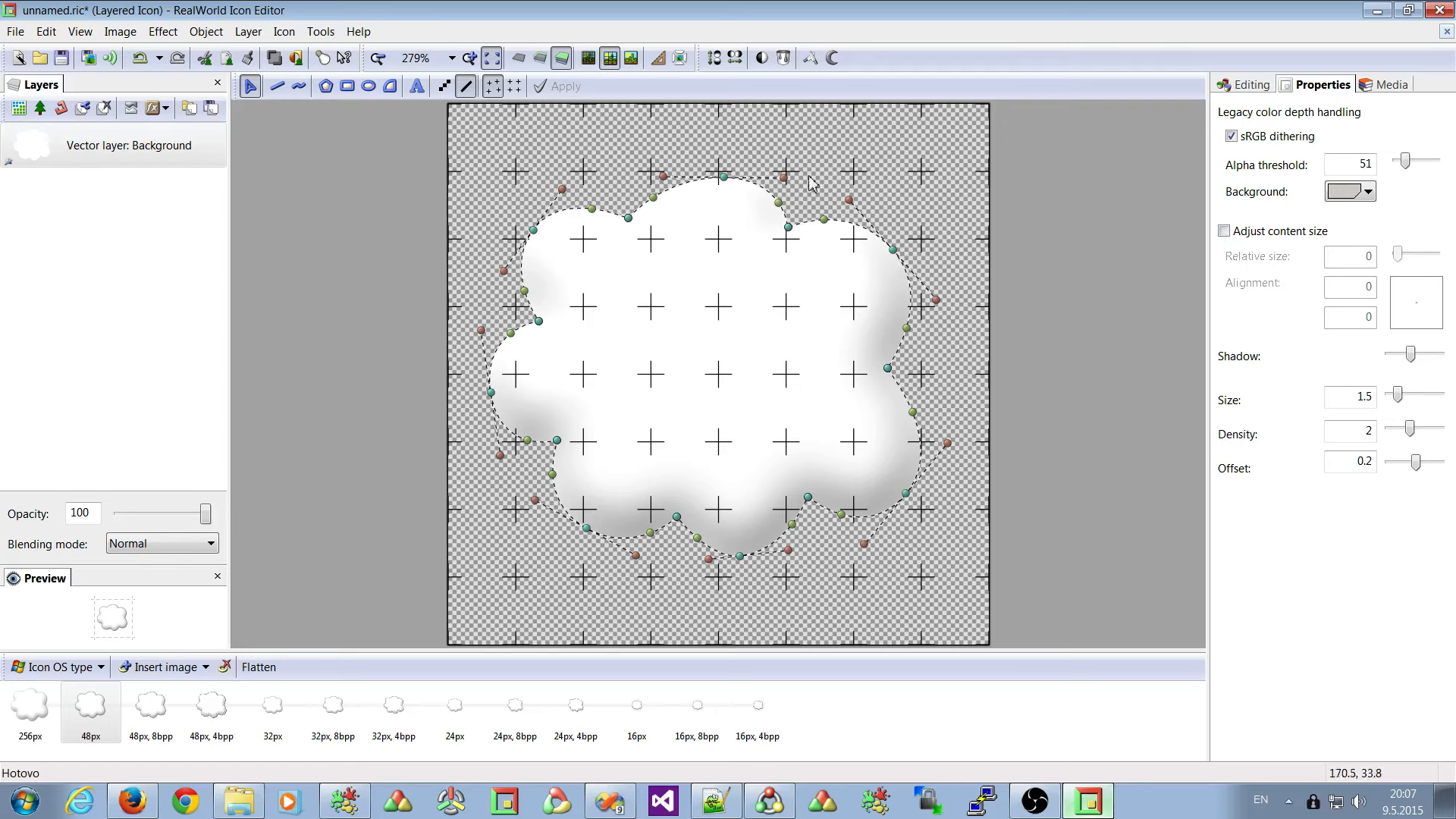
Enable content size adjustment for the 256px image, set its relative size to 67 and keep the content centred.
left_click(44, 724)
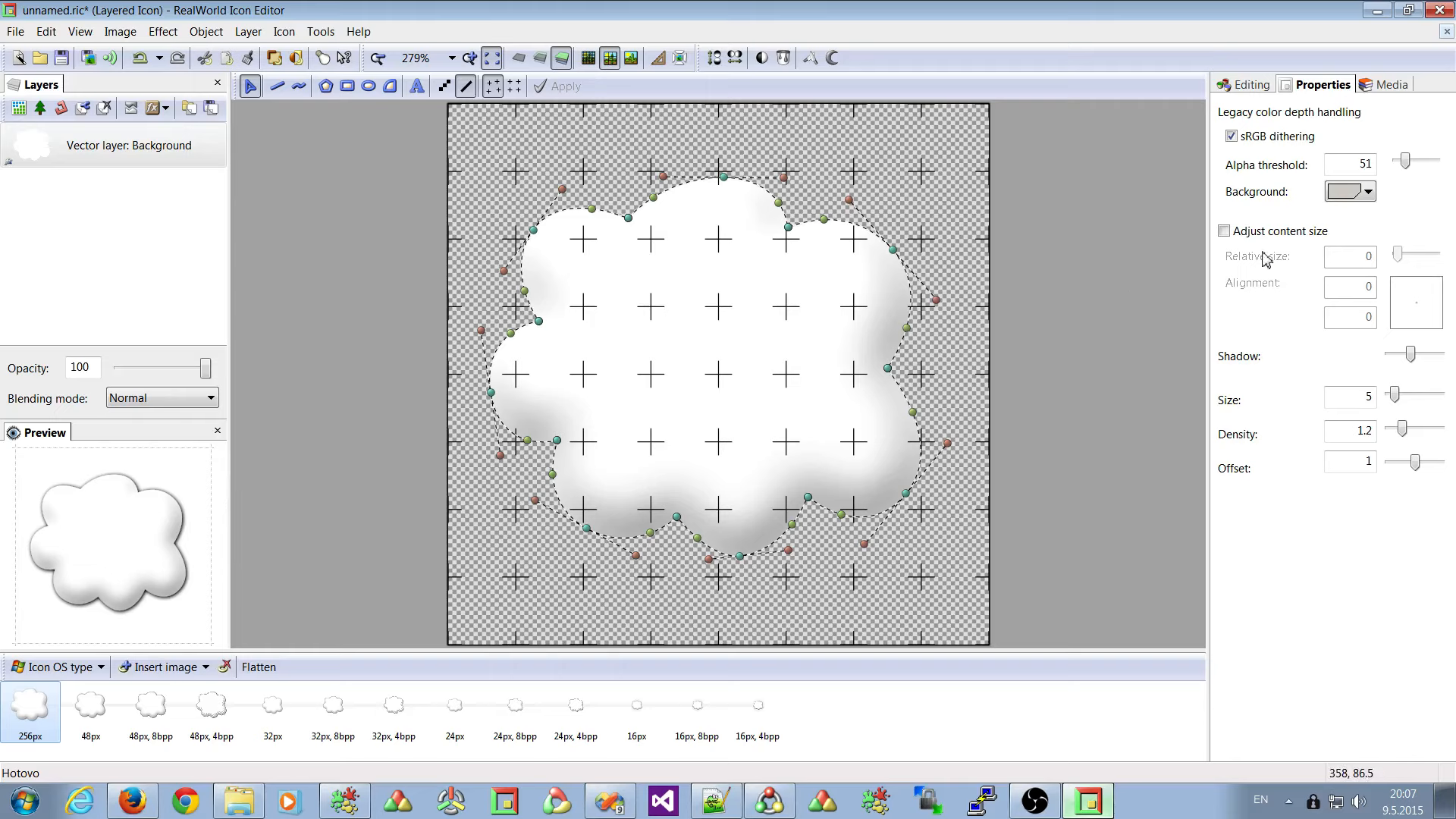
left_click(1224, 232)
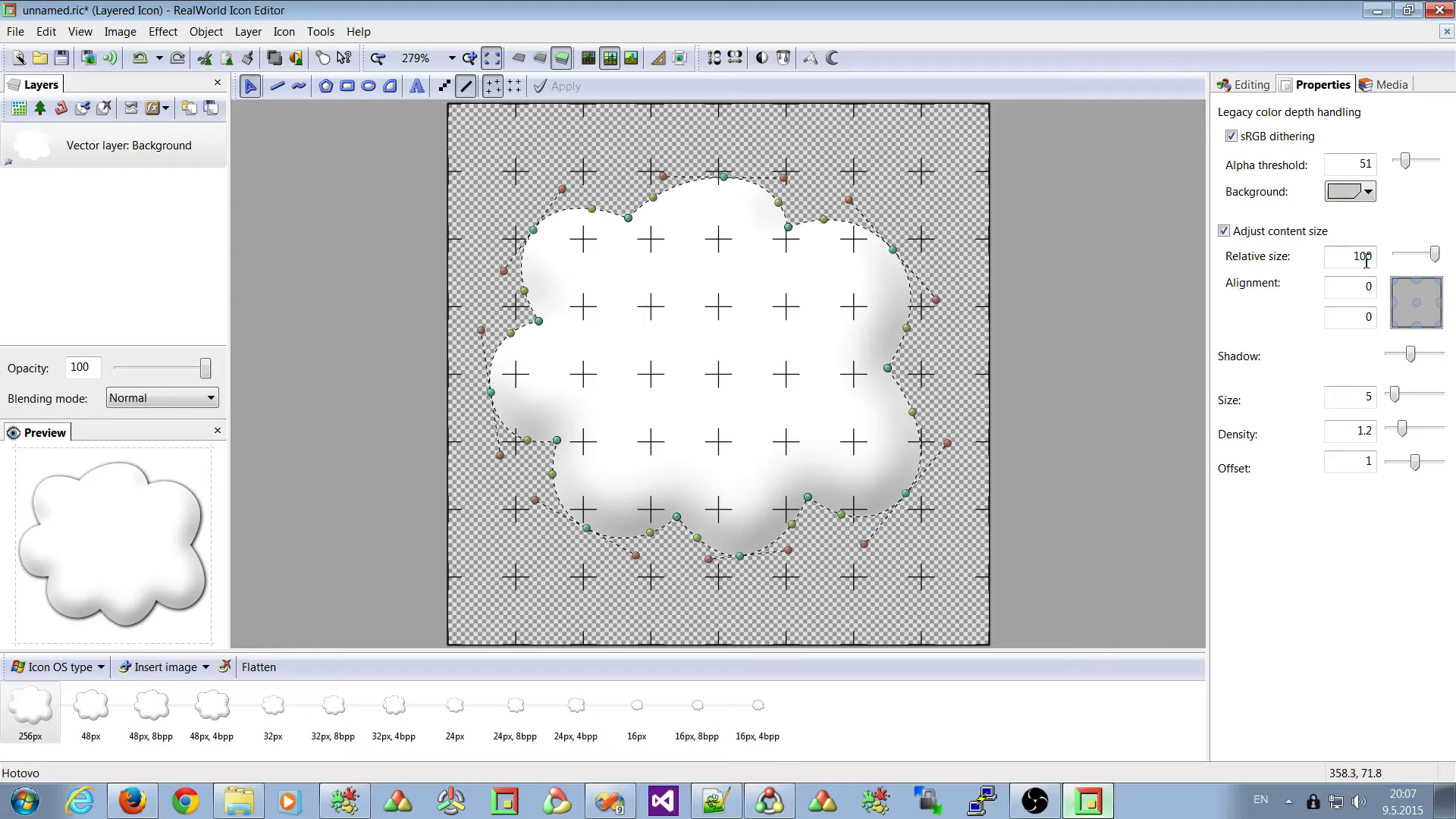
left_click_drag(1434, 255, 1421, 262)
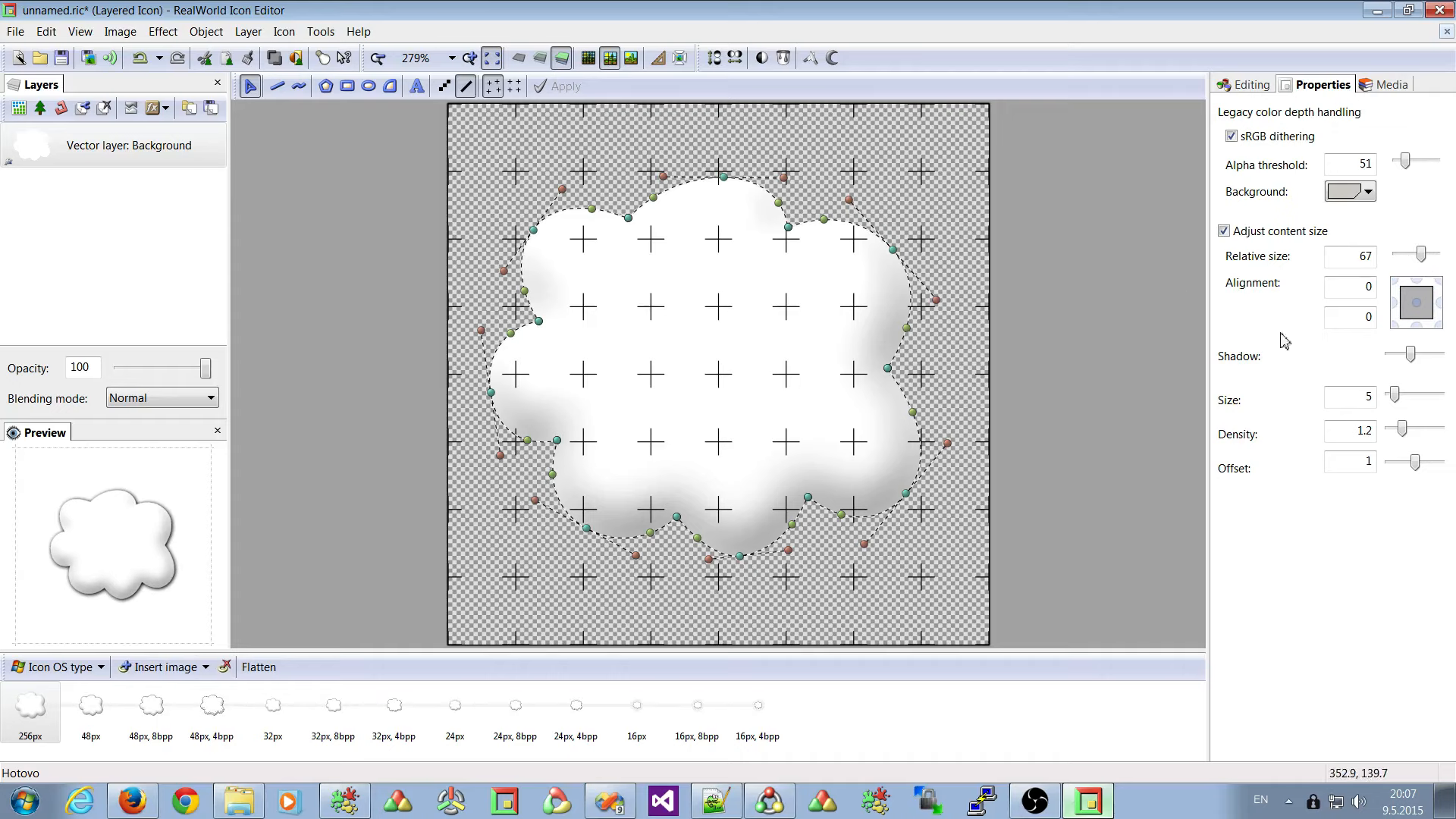
mouse_move(1423, 307)
left_mouse_down()
mouse_move(1392, 282)
mouse_move(1438, 284)
mouse_move(1428, 324)
mouse_move(1403, 311)
mouse_move(1416, 309)
left_mouse_up()
left_click(1417, 304)
Save the layered icon in the tagged library as test.ric.
left_click(60, 65)
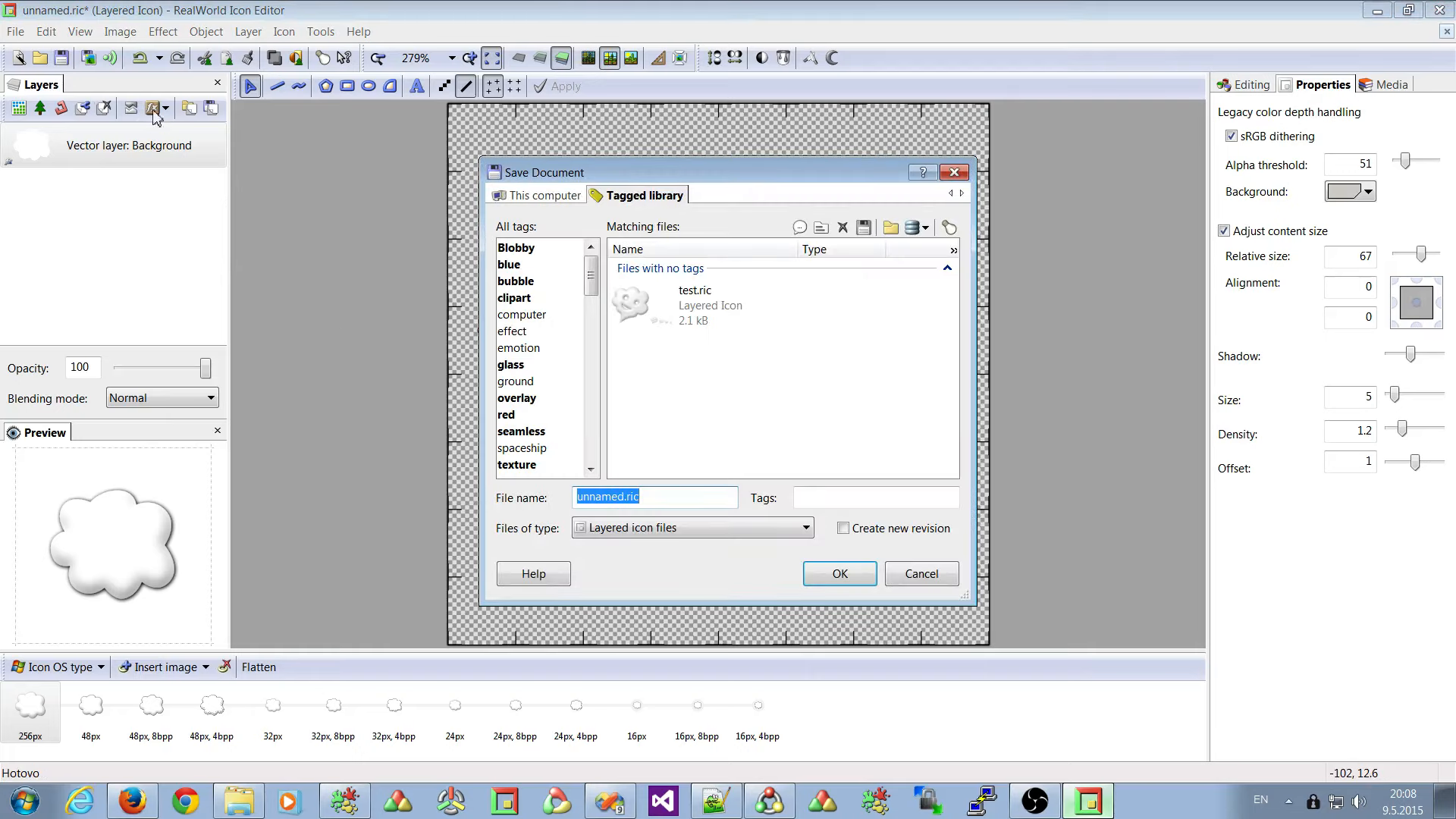
left_click(608, 493)
left_click_drag(626, 495, 563, 510)
type("test")
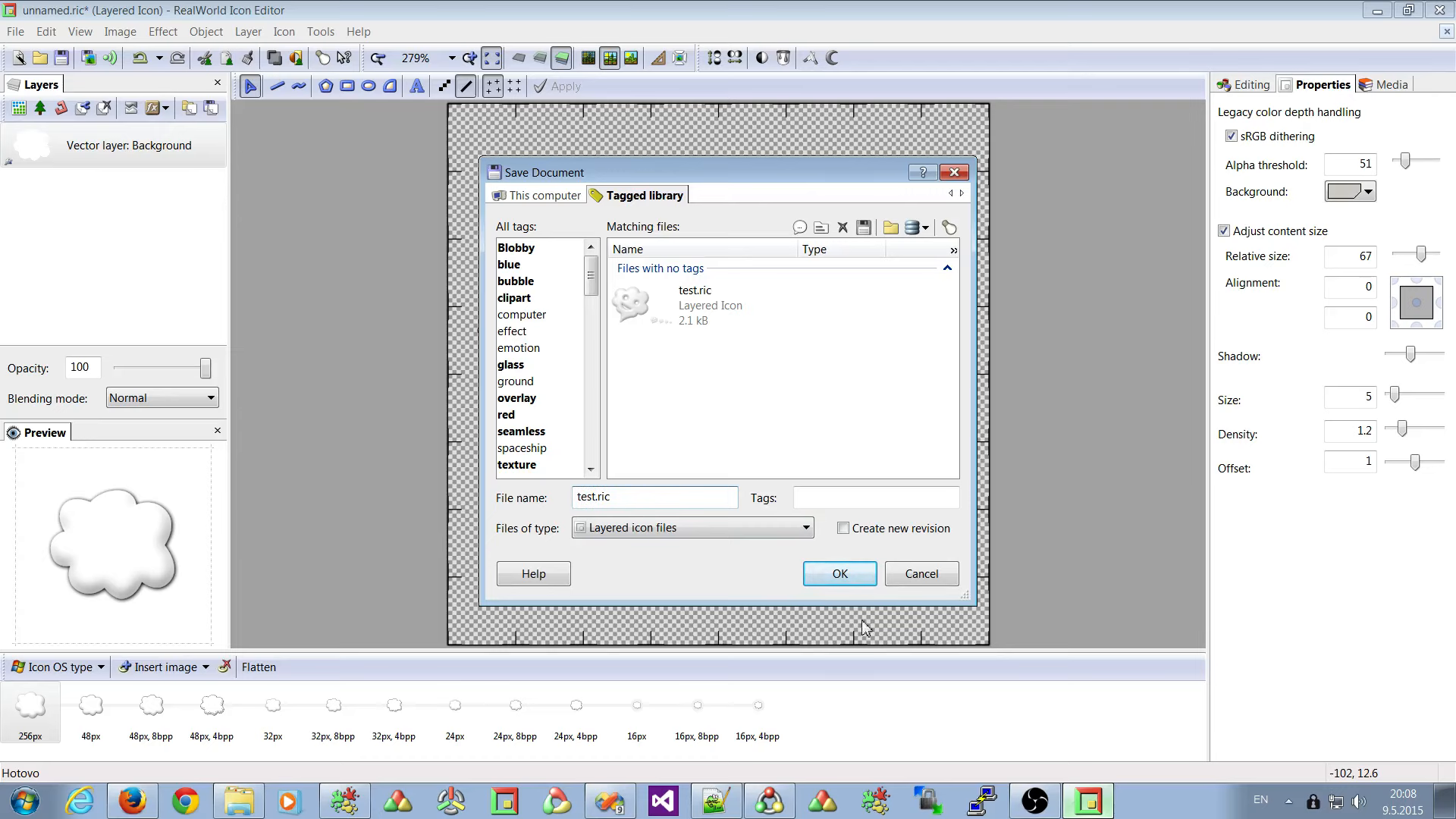
left_click(842, 577)
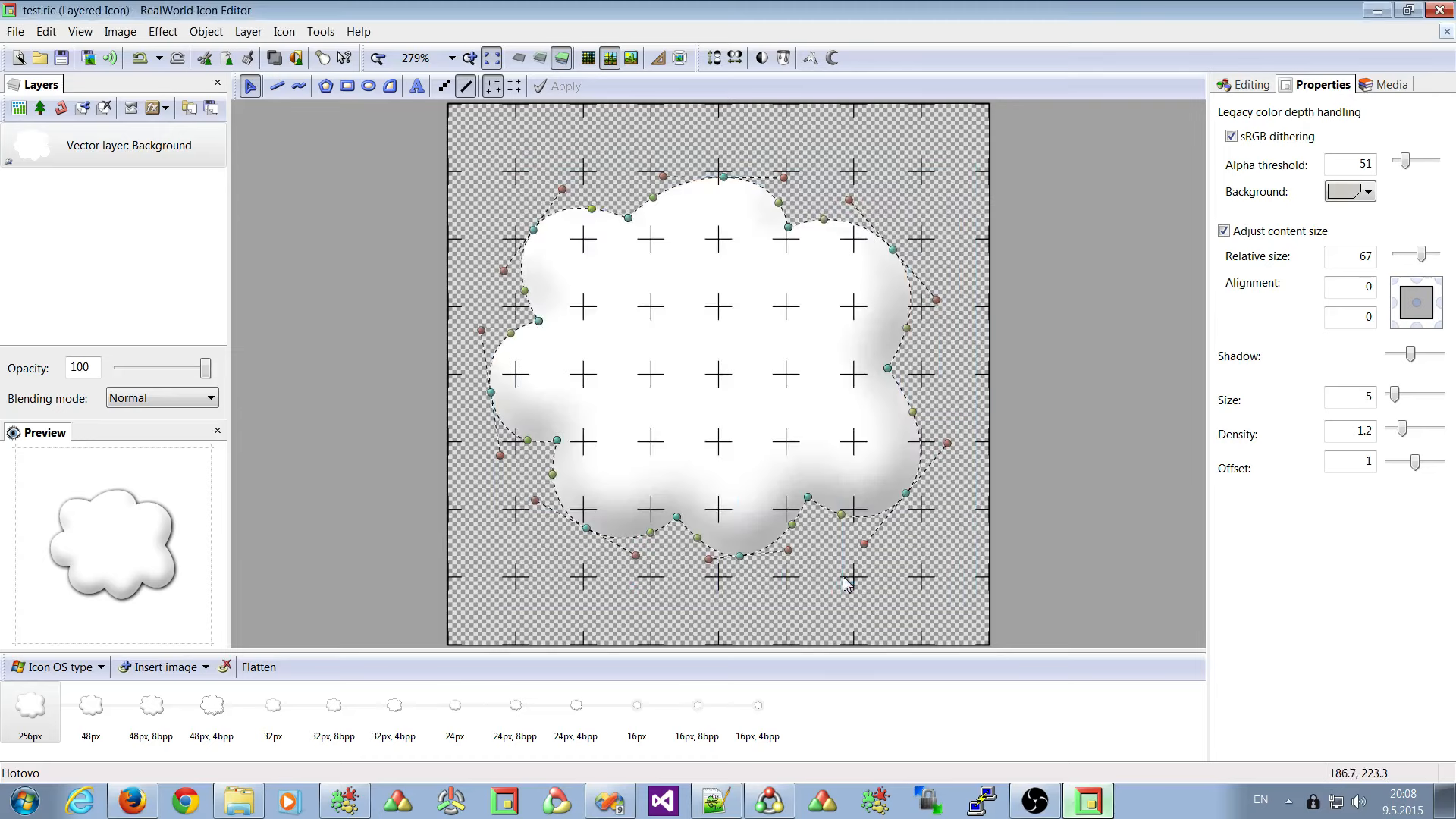
Close the icon document and reopen test.ric from the recent files.
left_click(1446, 31)
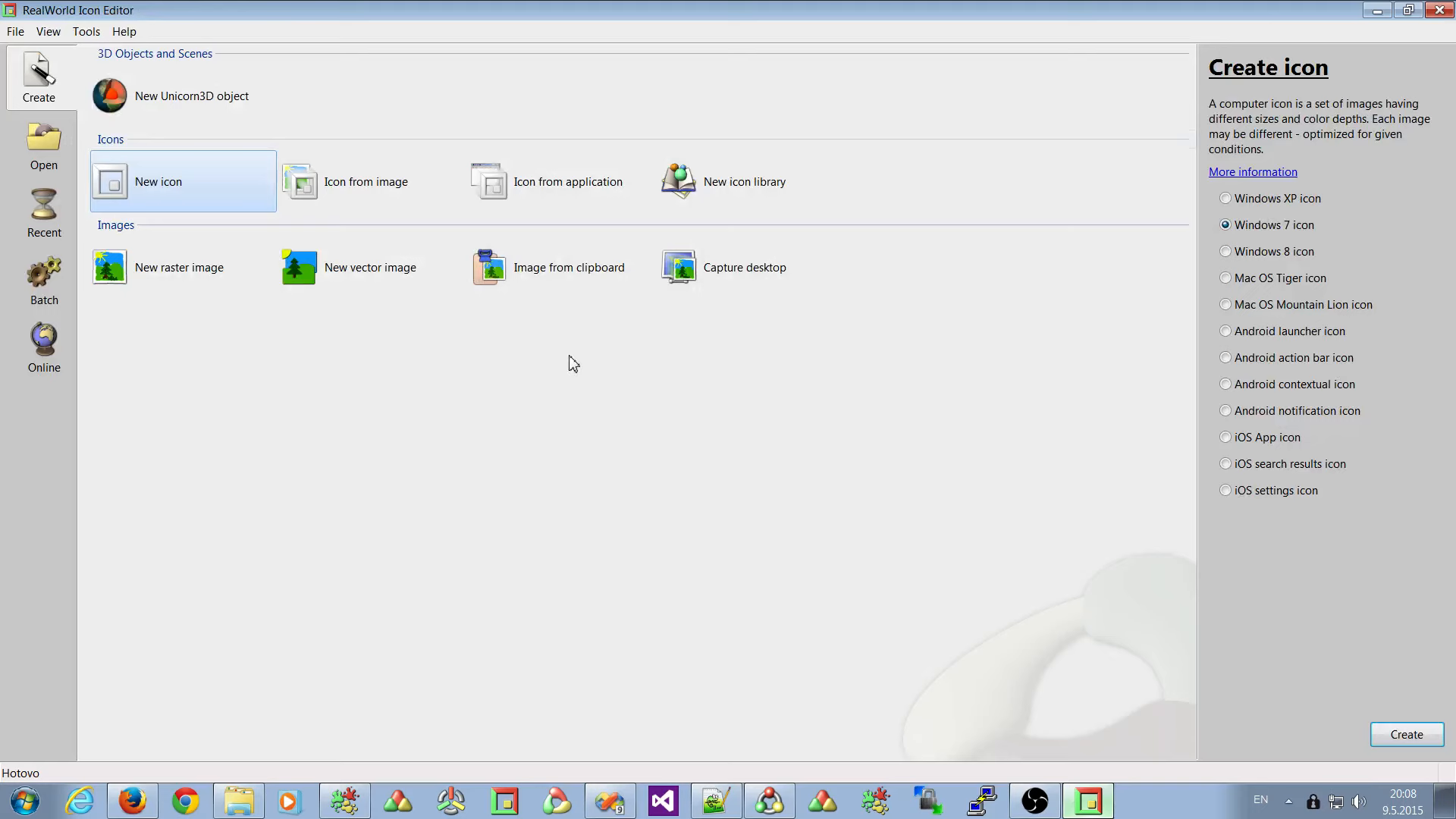
left_click(53, 228)
left_click(136, 101)
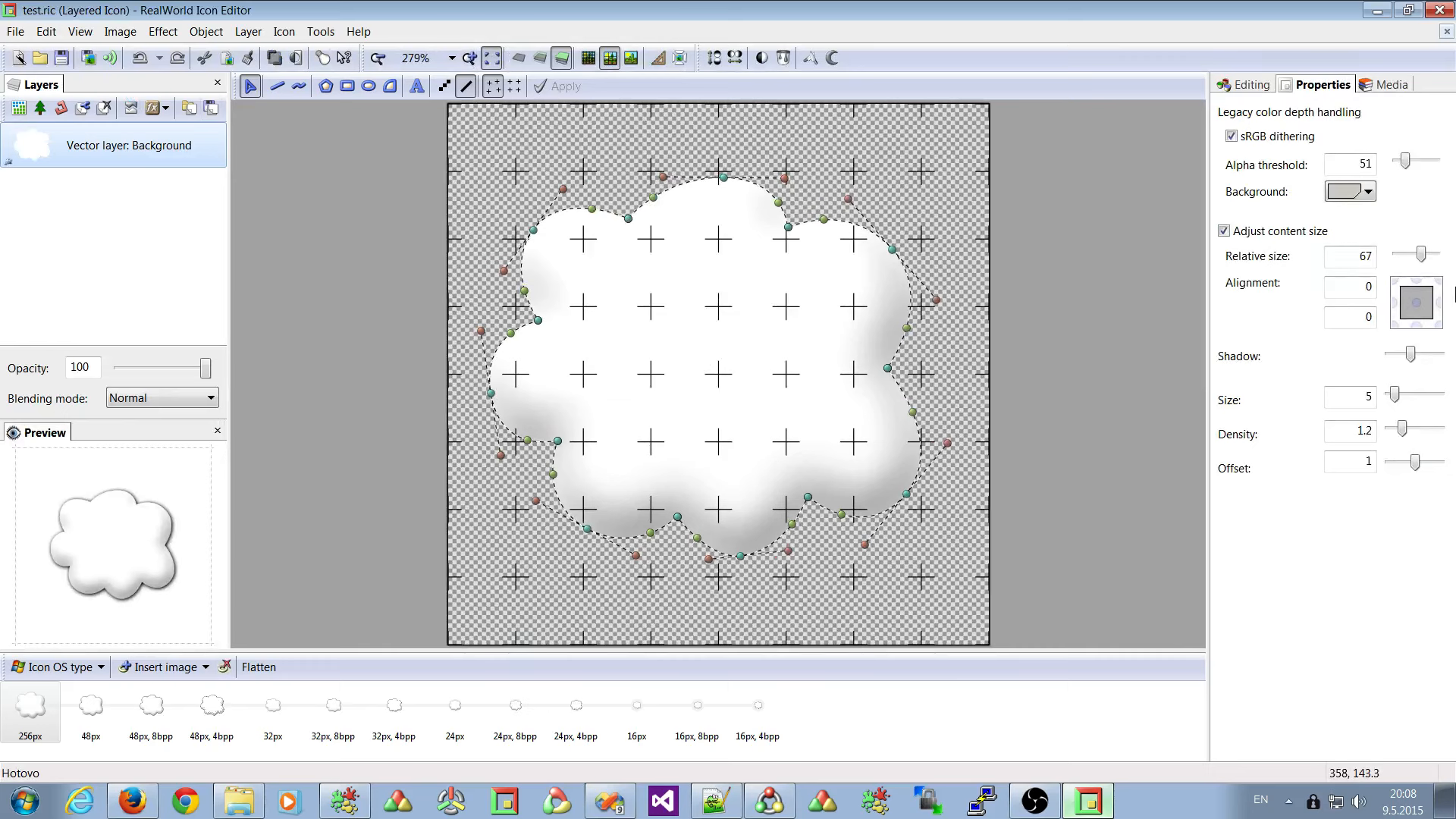
Set the 256px image's relative size to 100, then lower the cloud's upper-left notch and shift its top lobe to the left.
left_click_drag(1424, 260, 1440, 257)
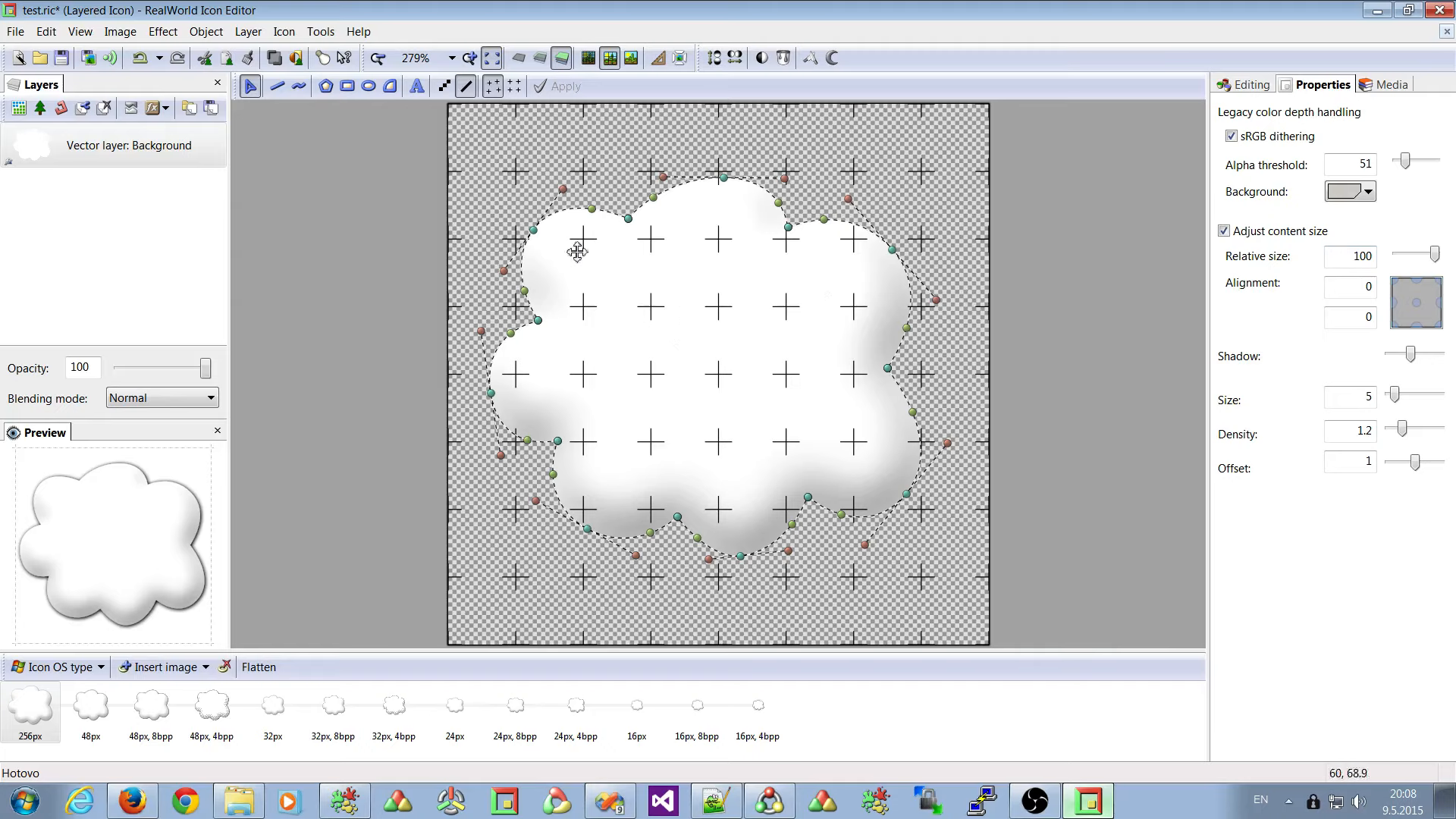
left_click_drag(634, 226, 636, 235)
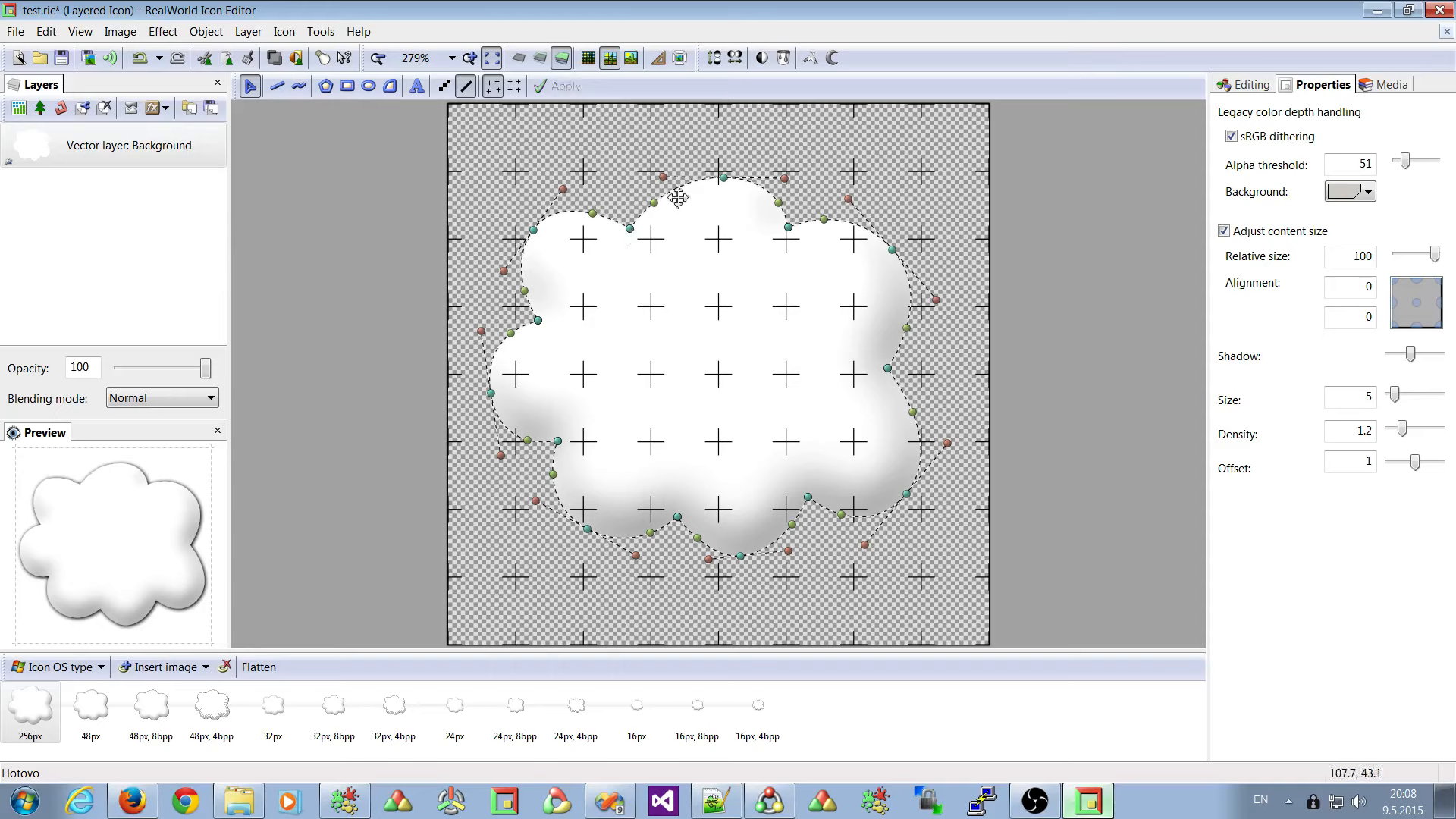
left_click_drag(725, 185, 709, 183)
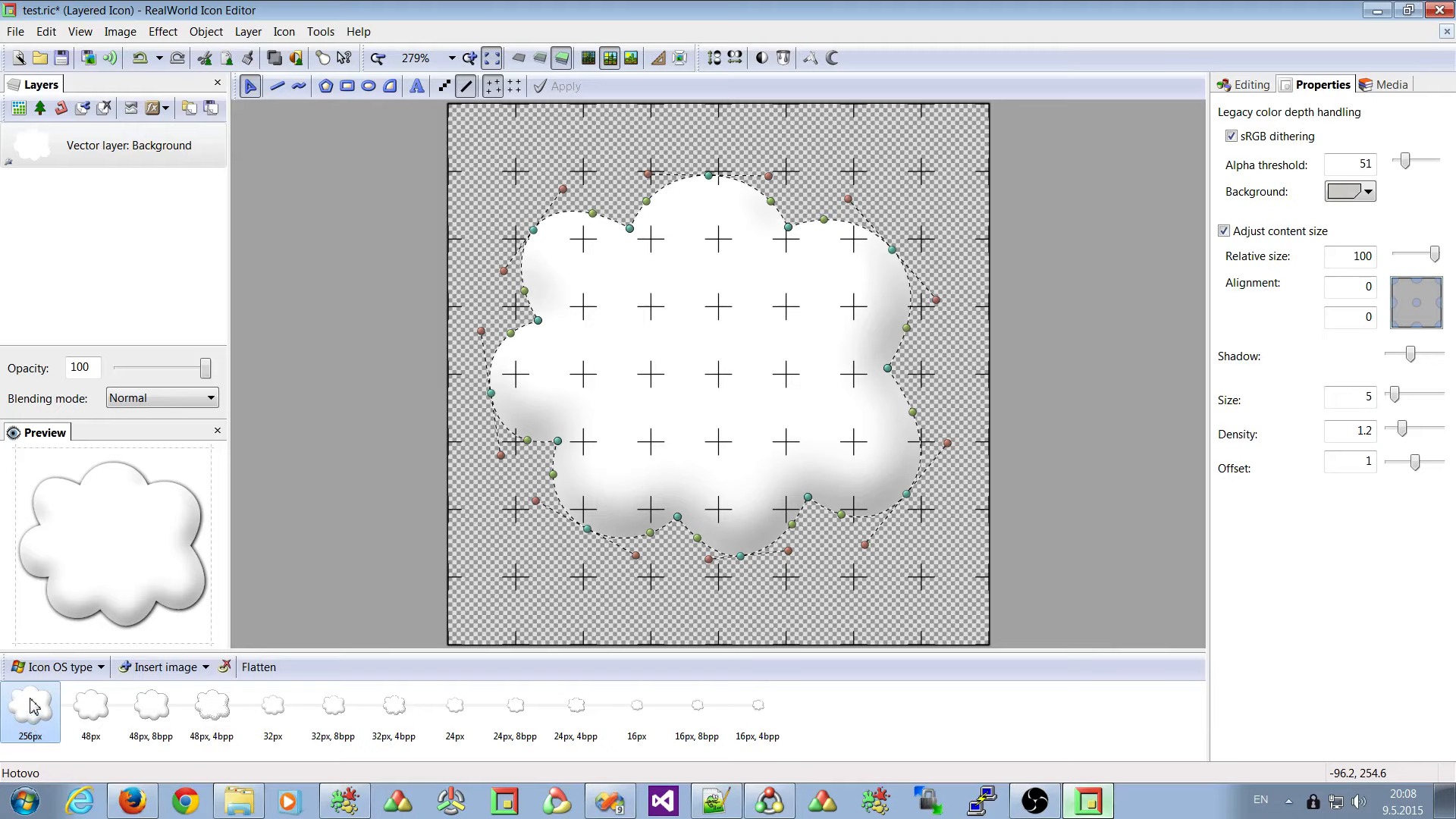
Try to detach the 256px image from the linked images, then return to the 256px image.
left_click_drag(31, 698, 838, 715)
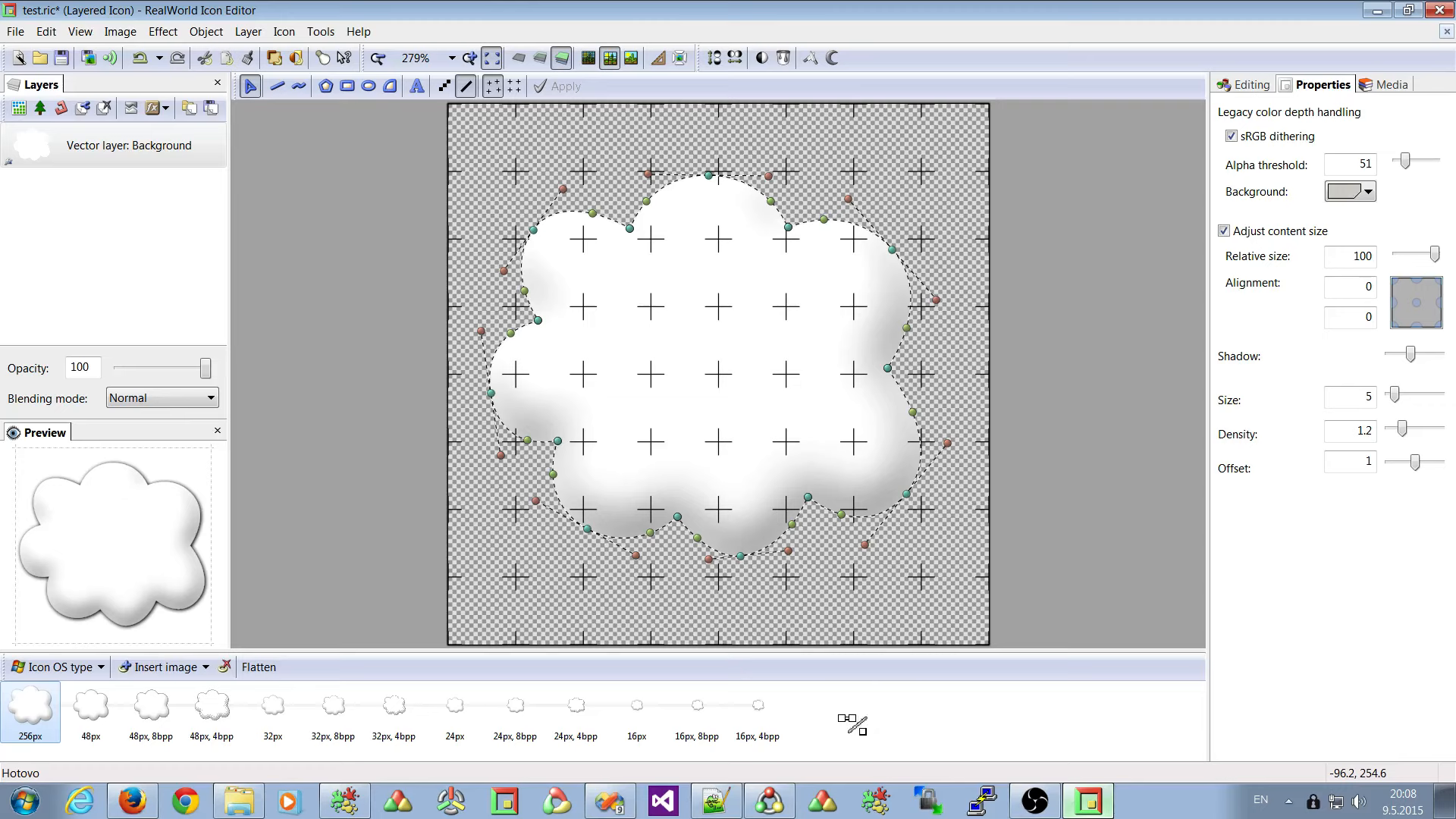
left_click_drag(848, 721, 842, 716)
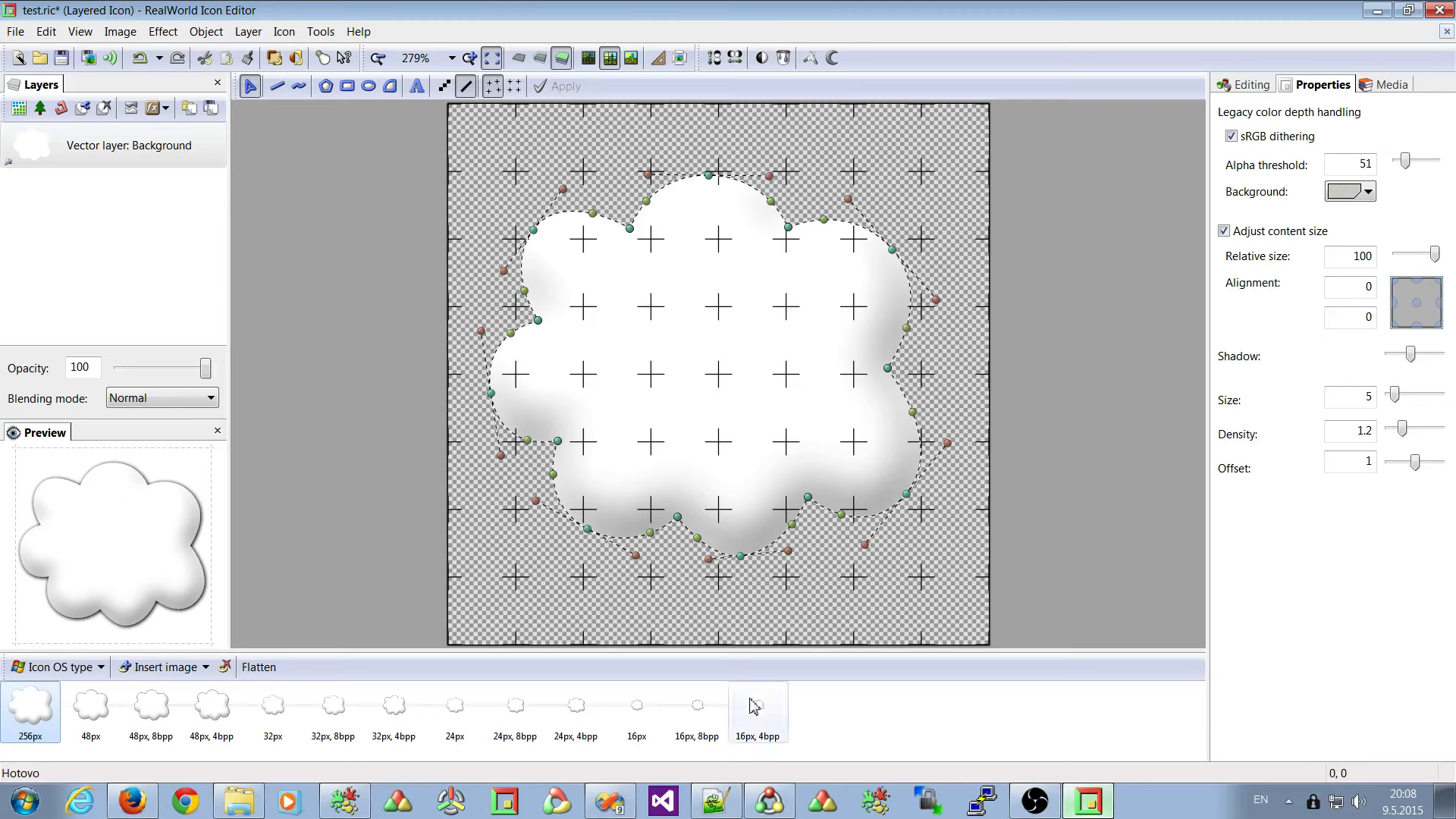
left_click(89, 709)
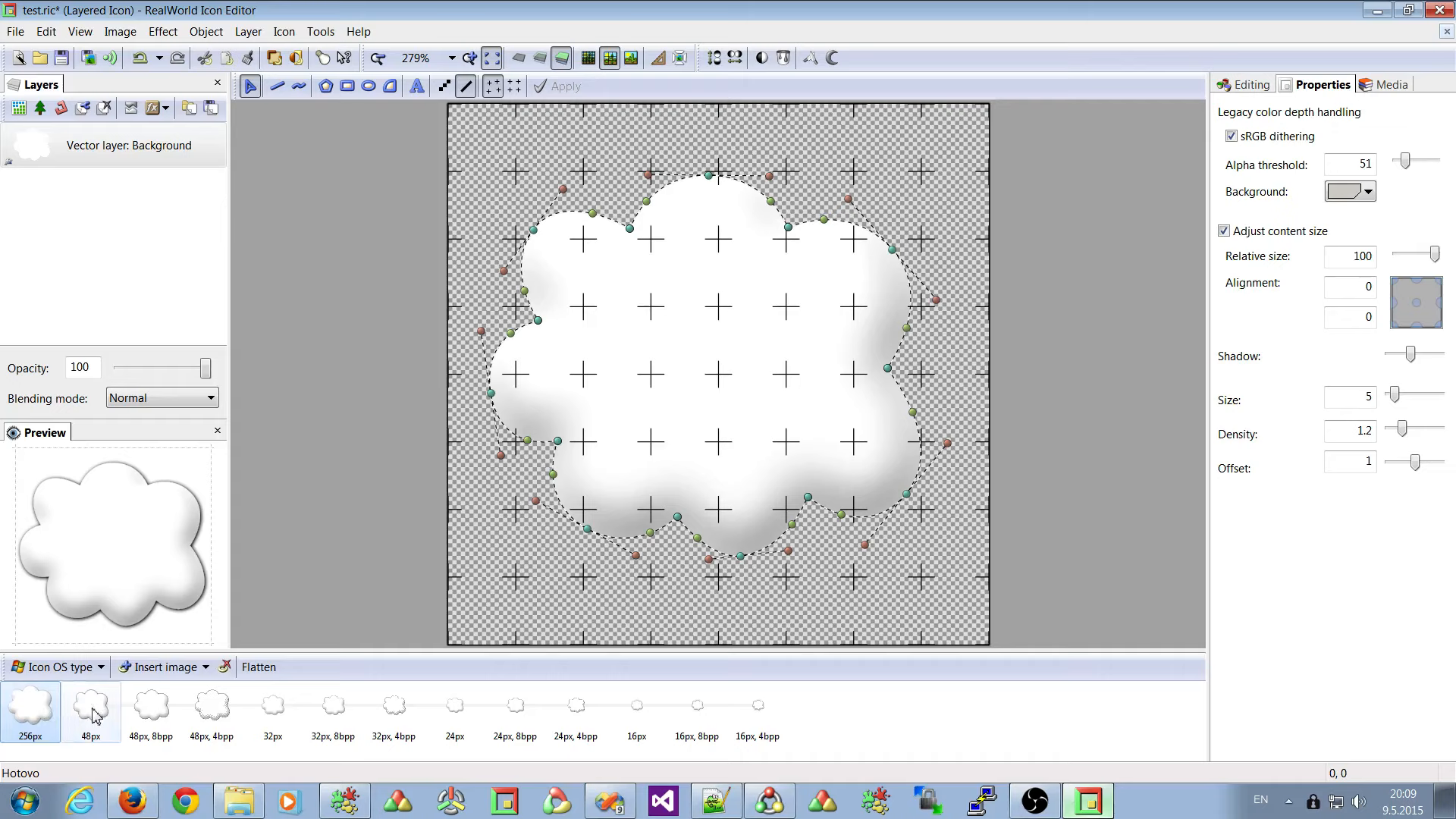
left_click(30, 717)
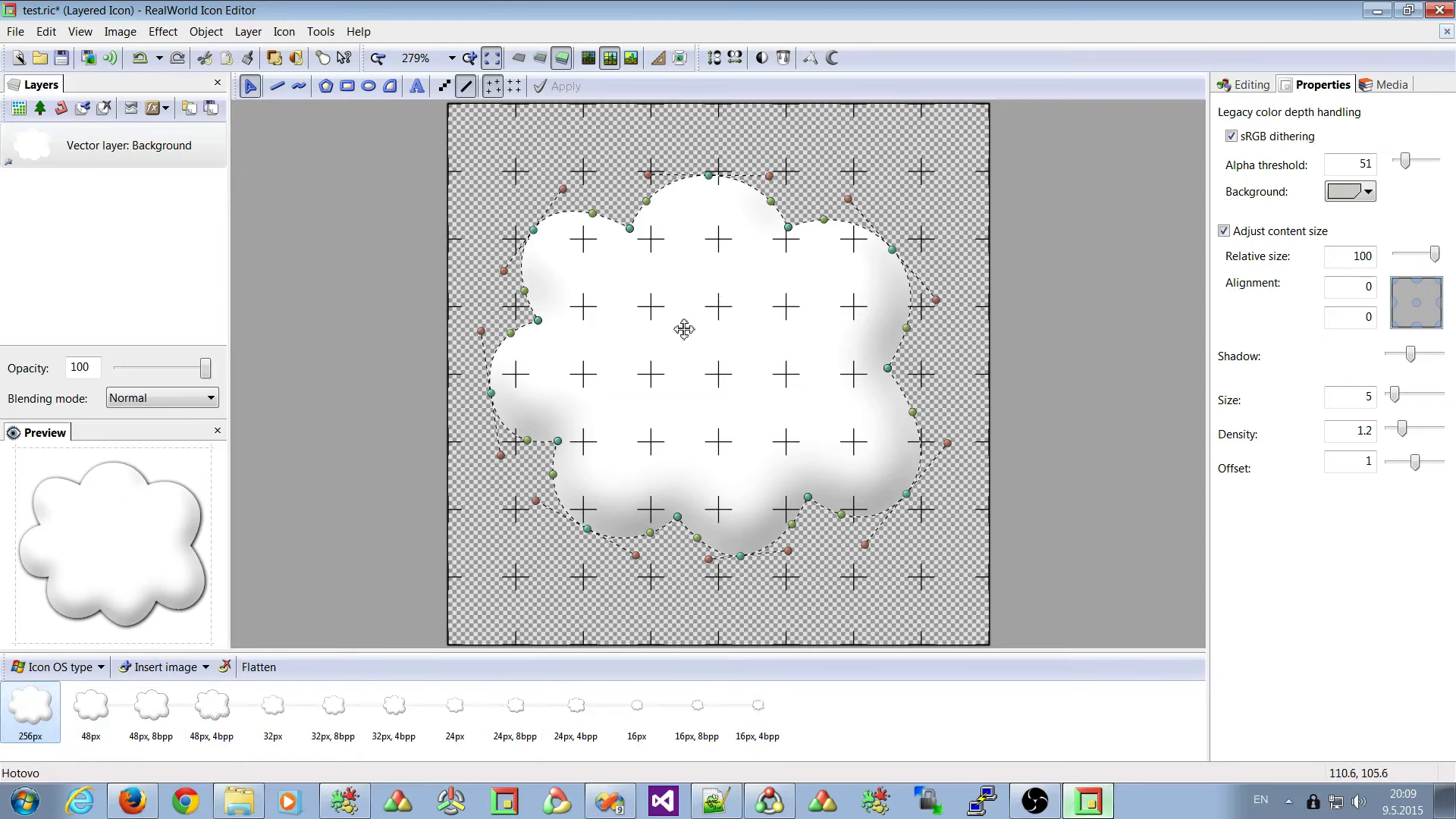
Add a vector layer to the 256px image and draw a yellow circle about 94 px wide over the cloud's upper-left lobe.
left_click(40, 110)
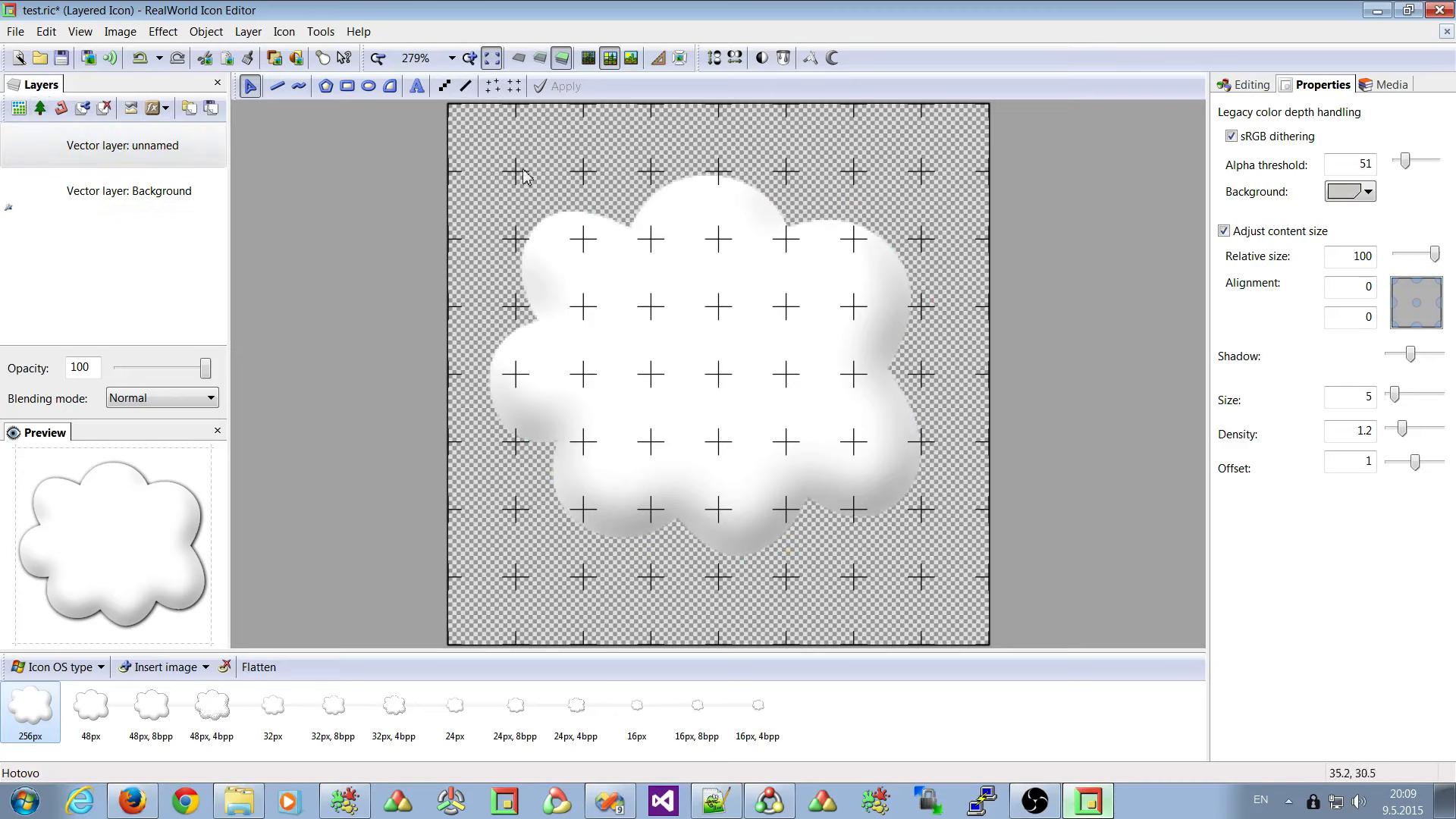
left_click(369, 87)
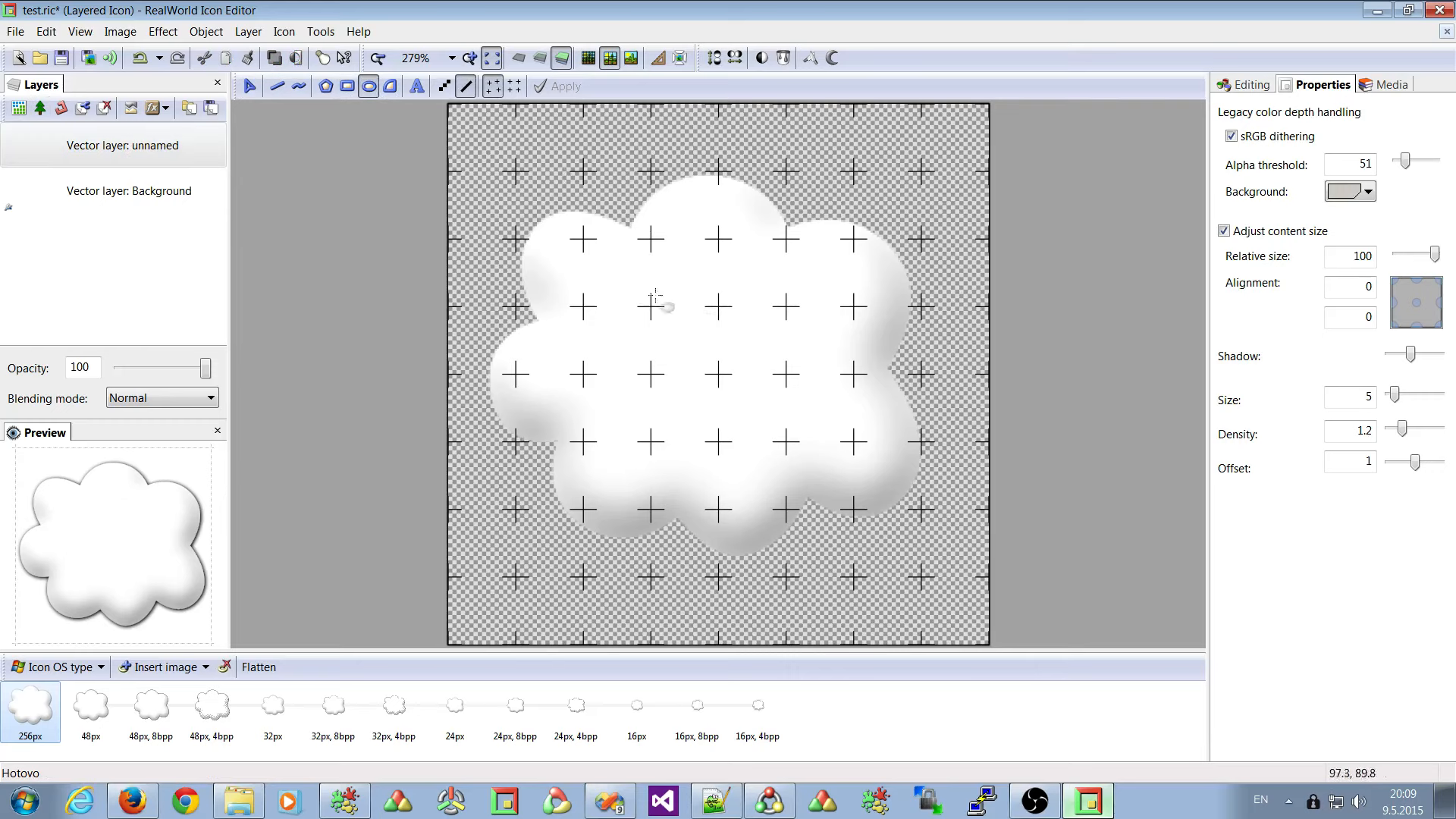
left_click_drag(507, 155, 750, 347)
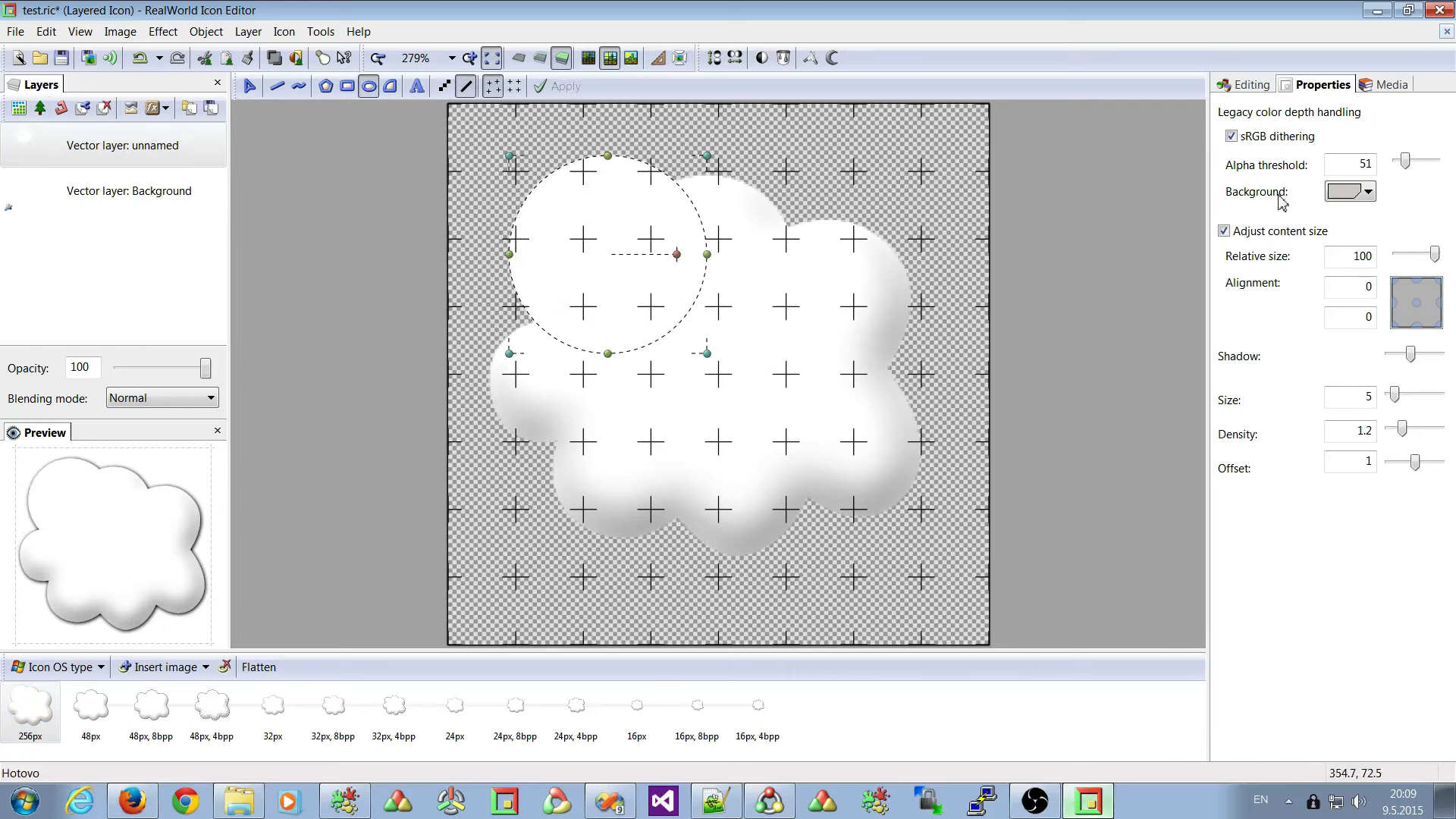
left_click(1251, 85)
left_click(1292, 304)
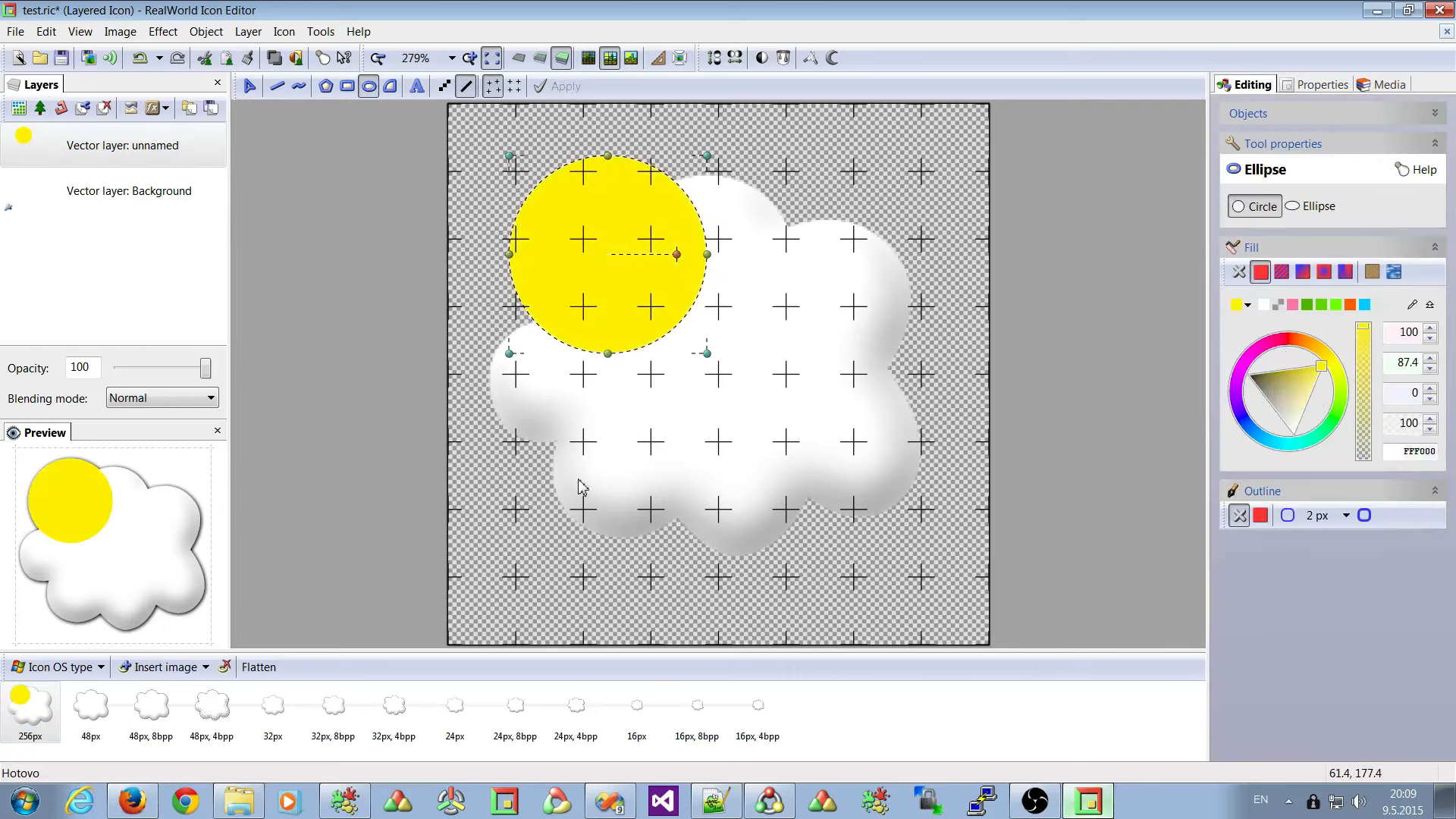
Place the yellow circle's layer beneath the cloud layer and nudge the circle slightly up and to the left.
left_click_drag(602, 267, 588, 258)
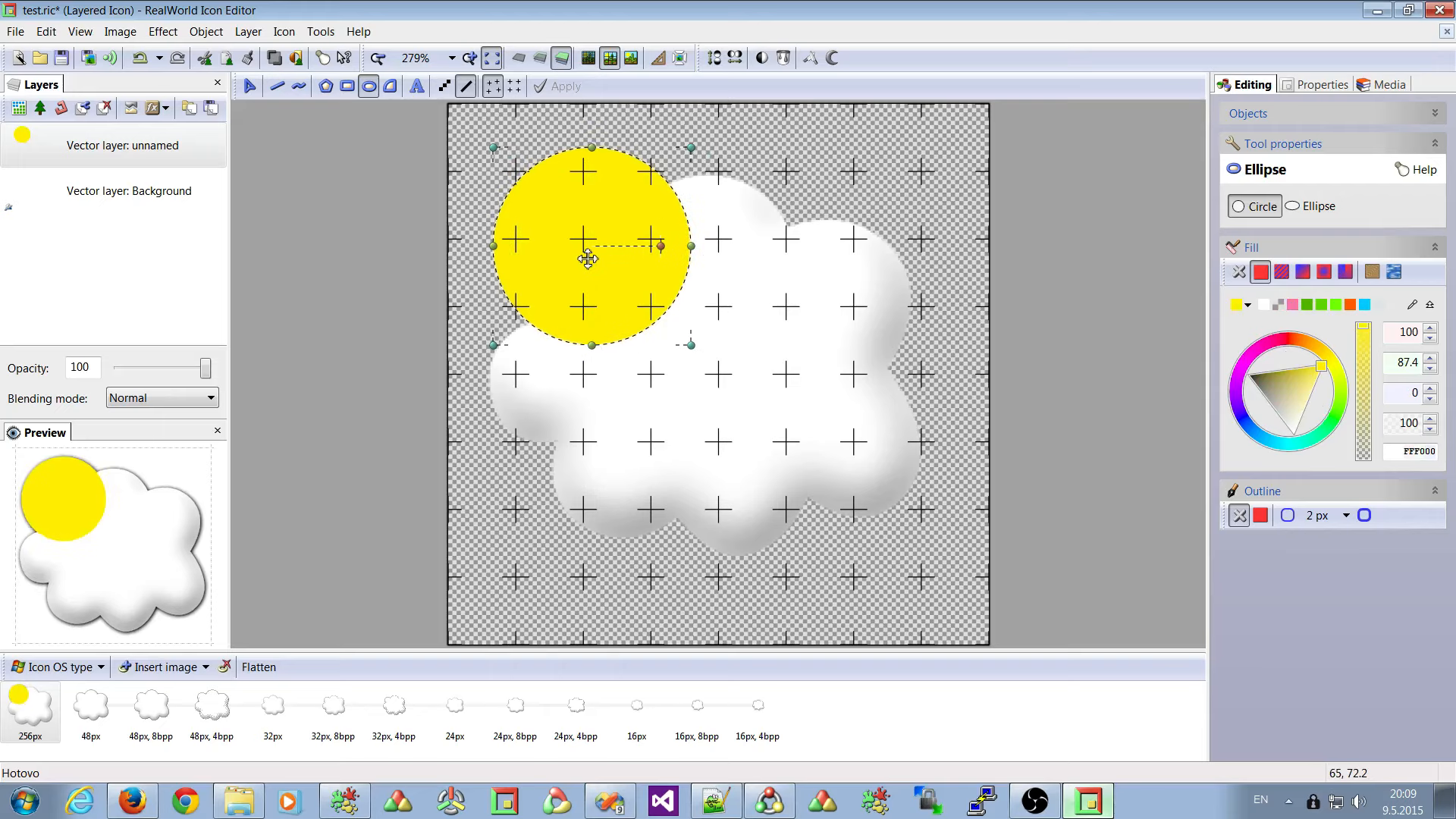
left_click_drag(38, 150, 61, 281)
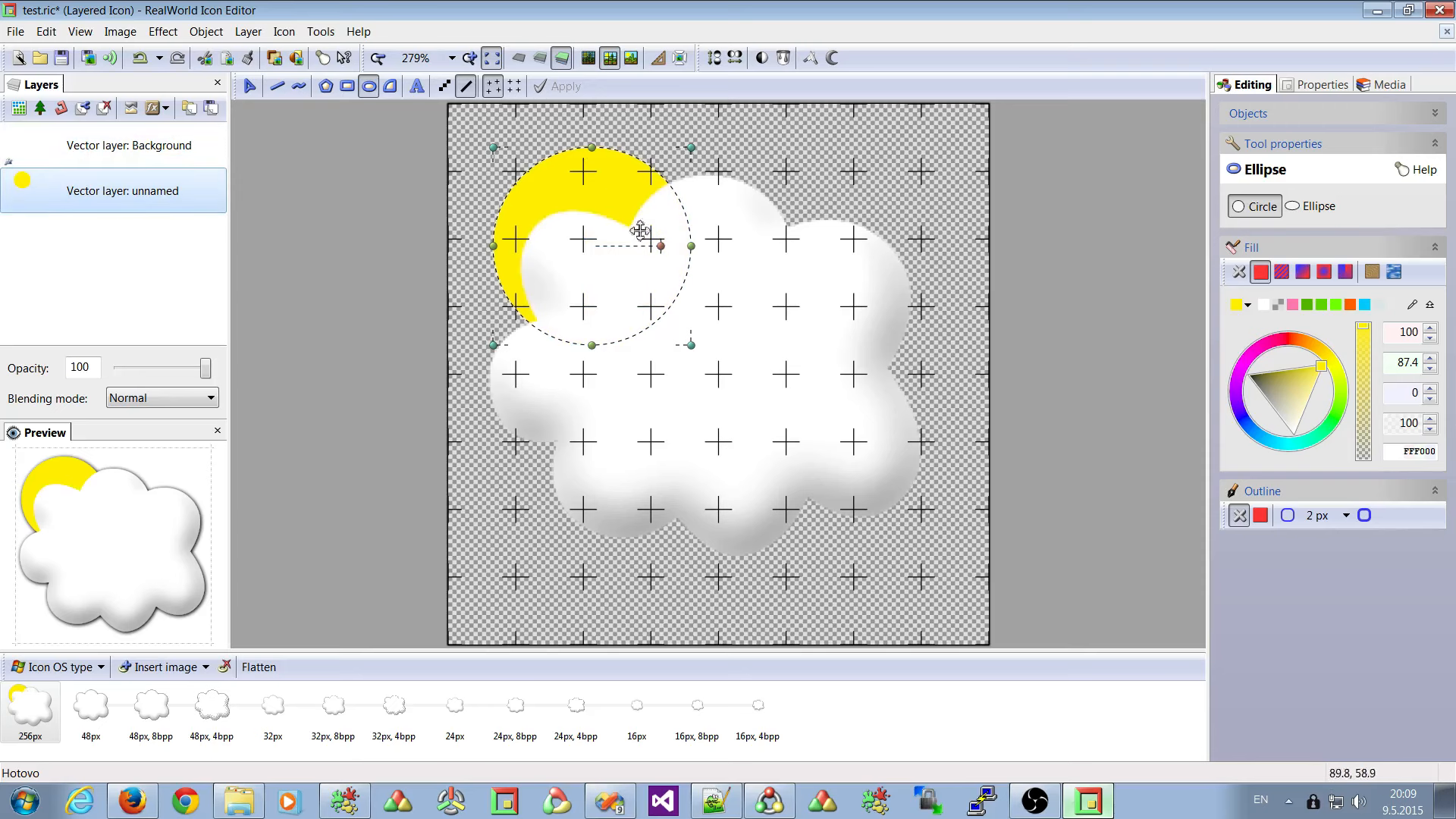
left_click_drag(605, 199, 596, 194)
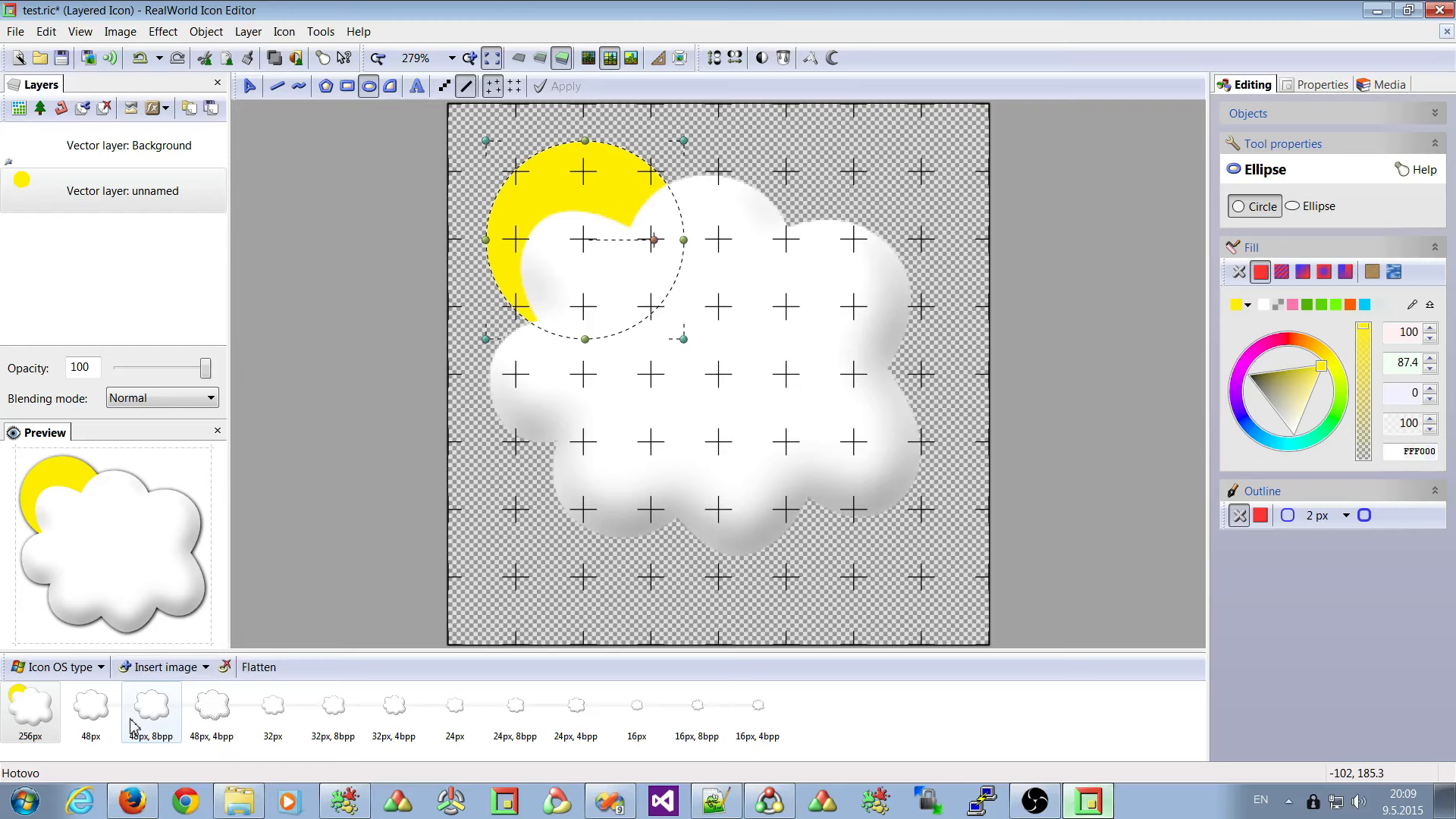
Link the three 48px images to the 256px image, relink them to the 32px image, and select the 32px image.
left_click(220, 752)
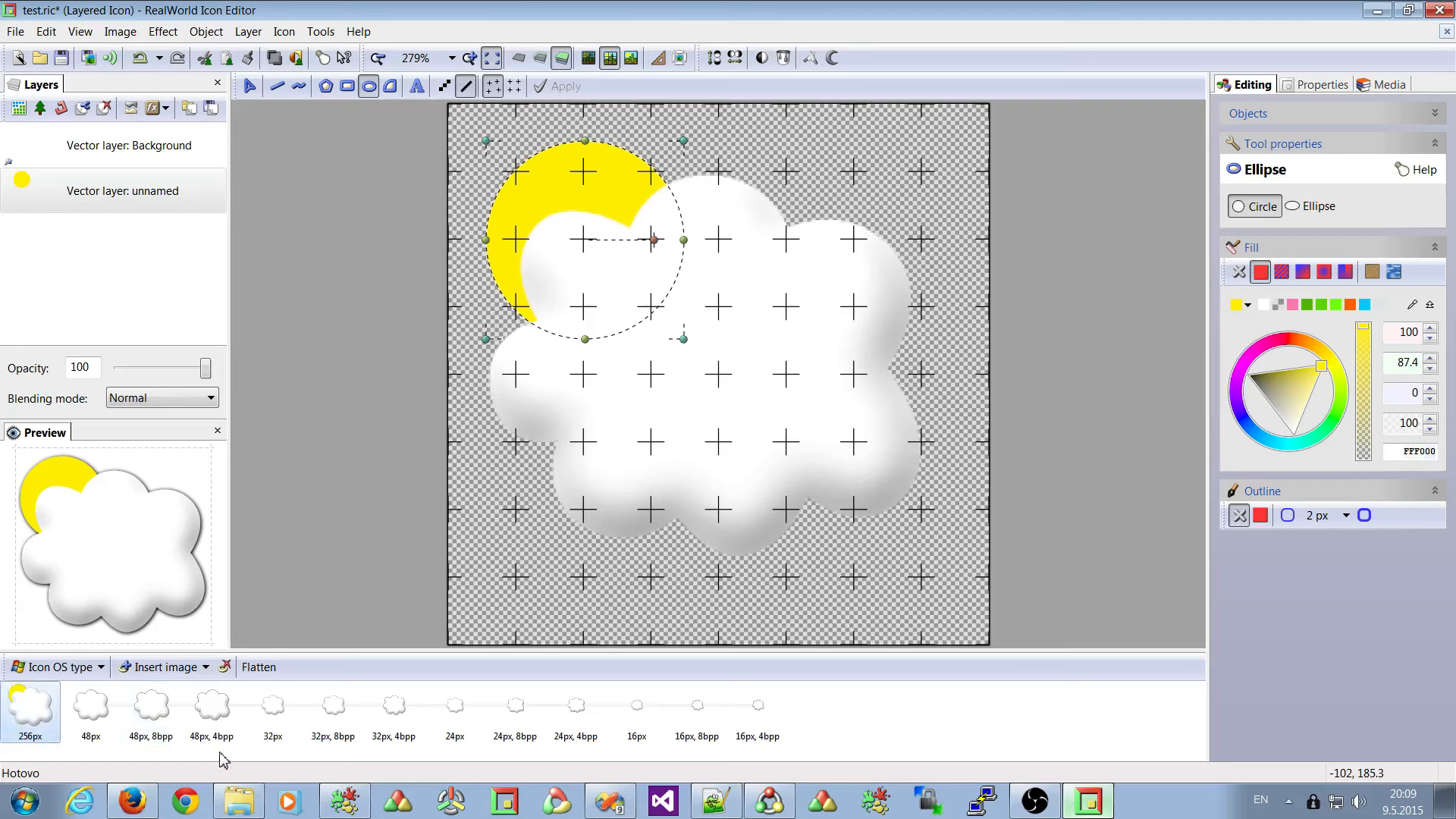
left_click_drag(217, 750, 29, 711)
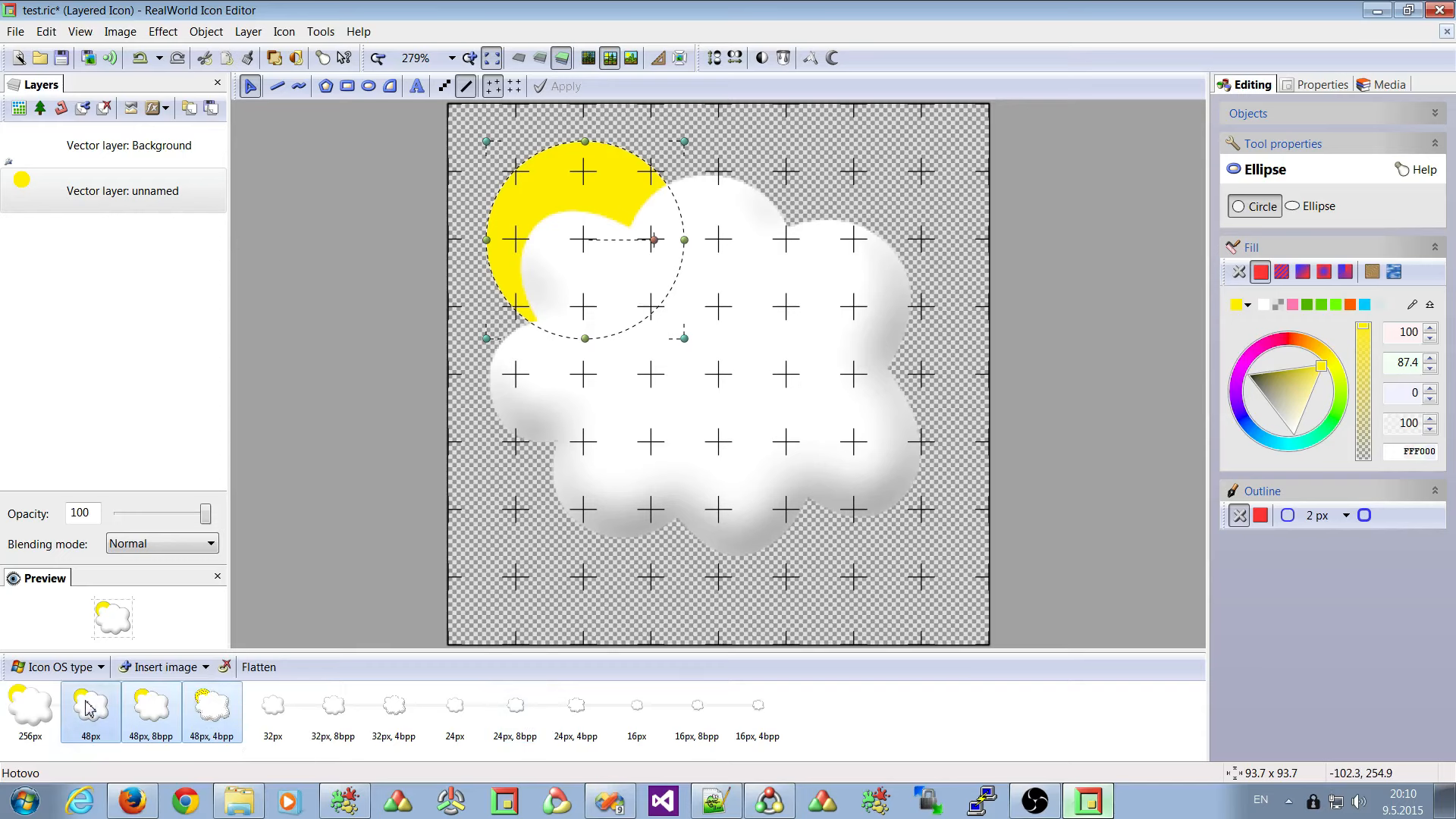
left_click_drag(94, 712, 274, 713)
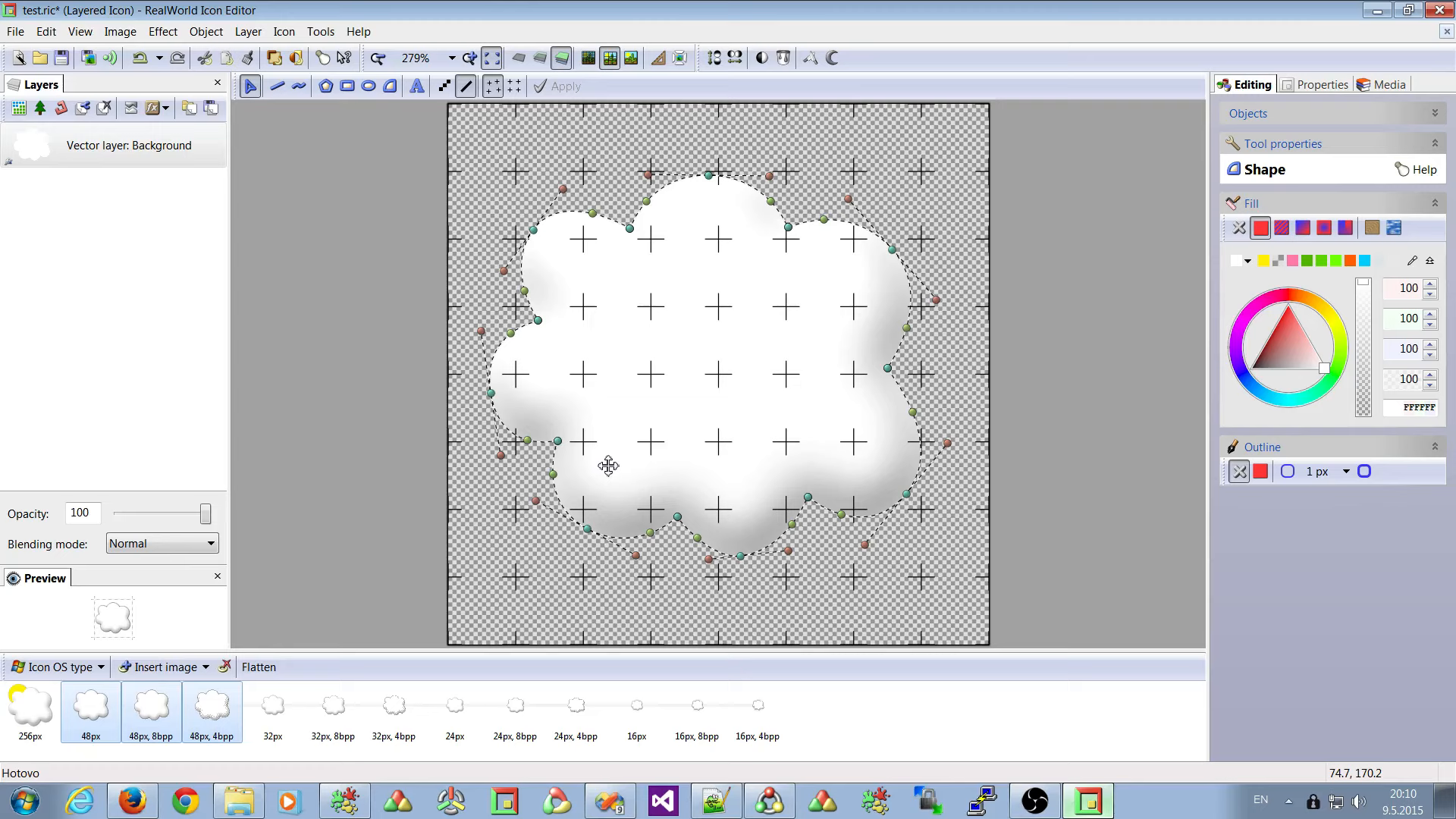
left_click(279, 717)
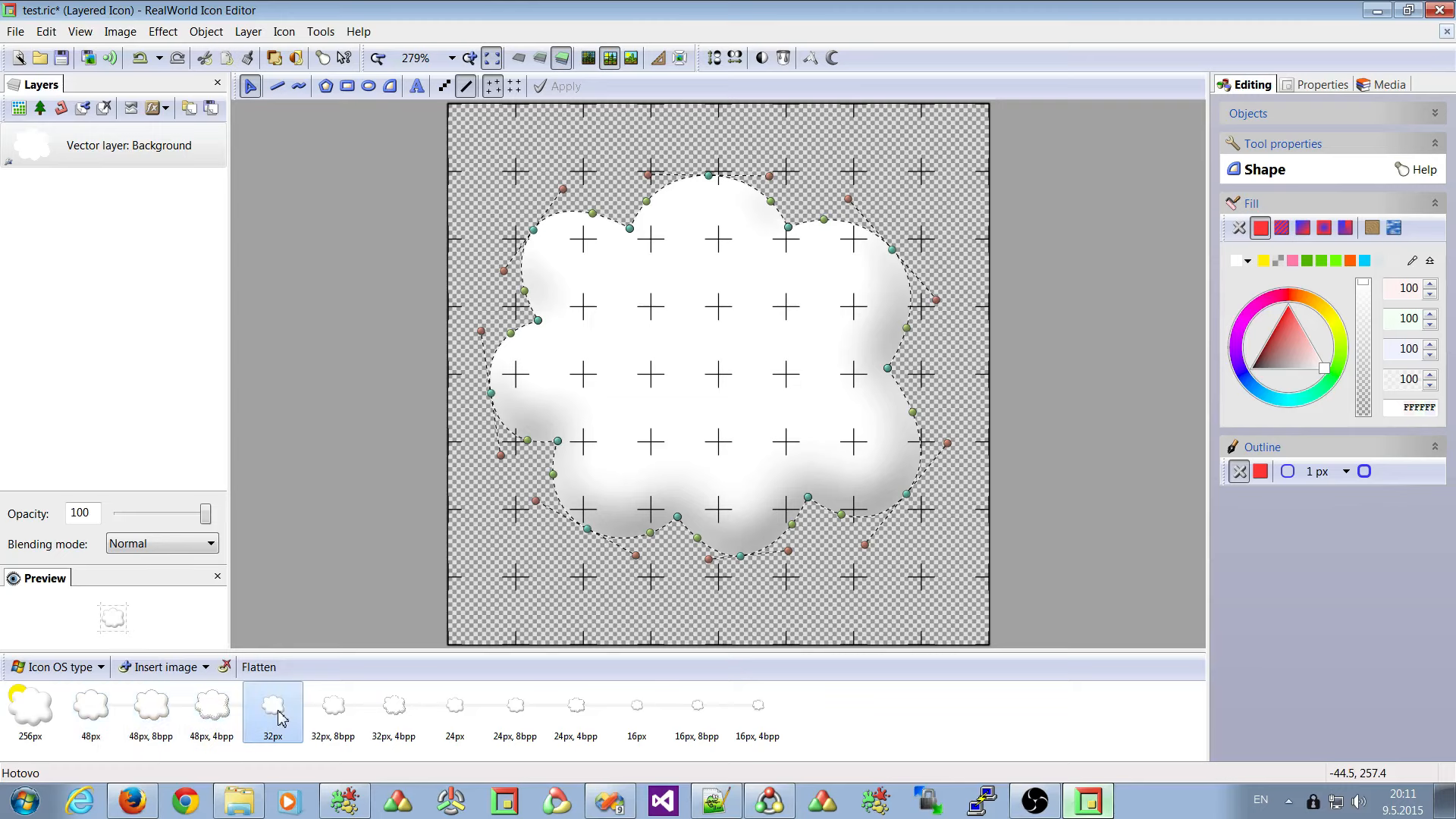